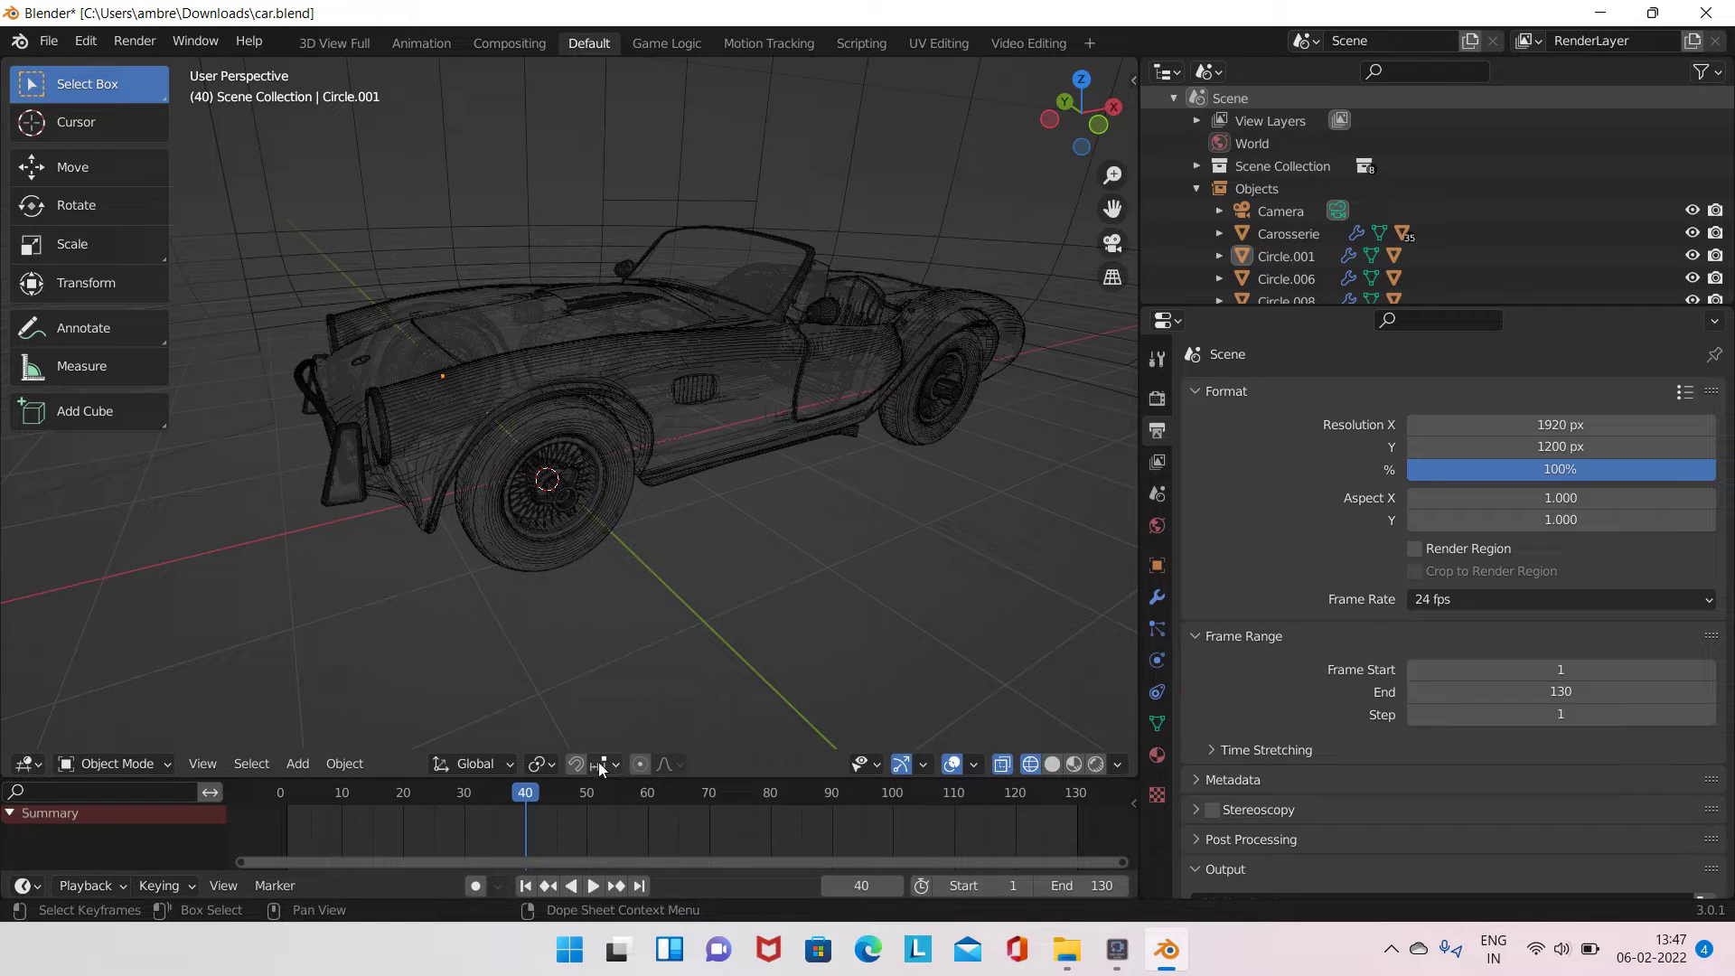
- Add a cube-shaped Empty to the scene, centred on the car's front wheel
left_click(308, 763)
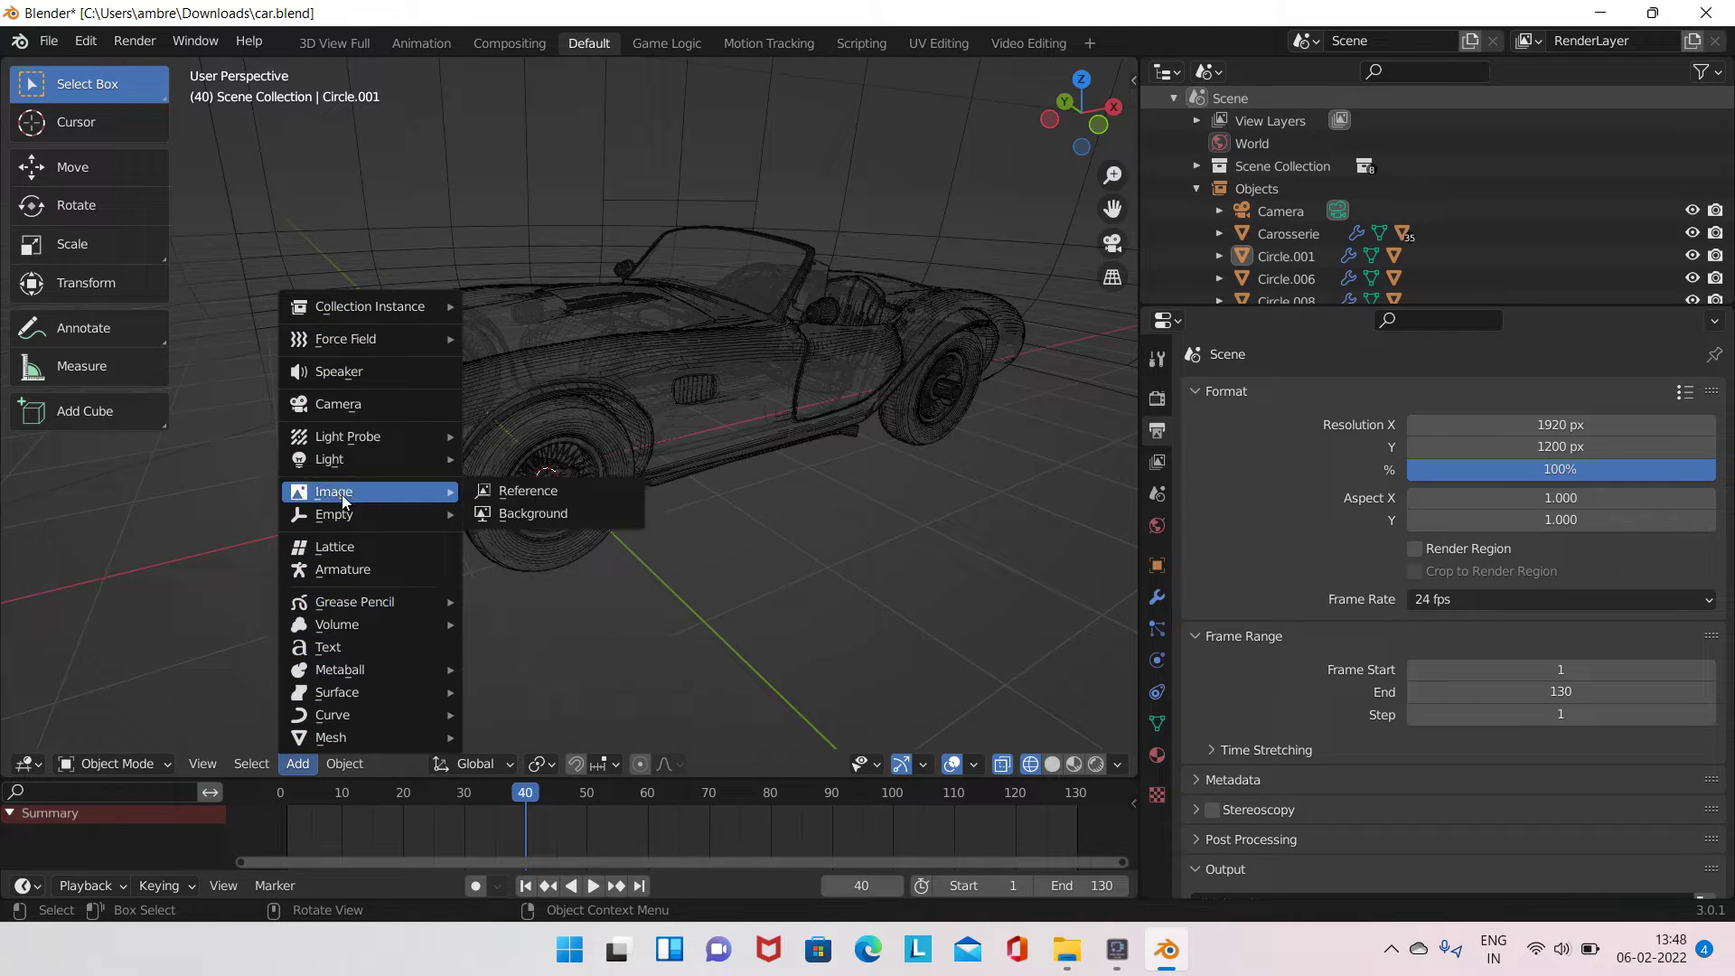
mouse_move(335, 513)
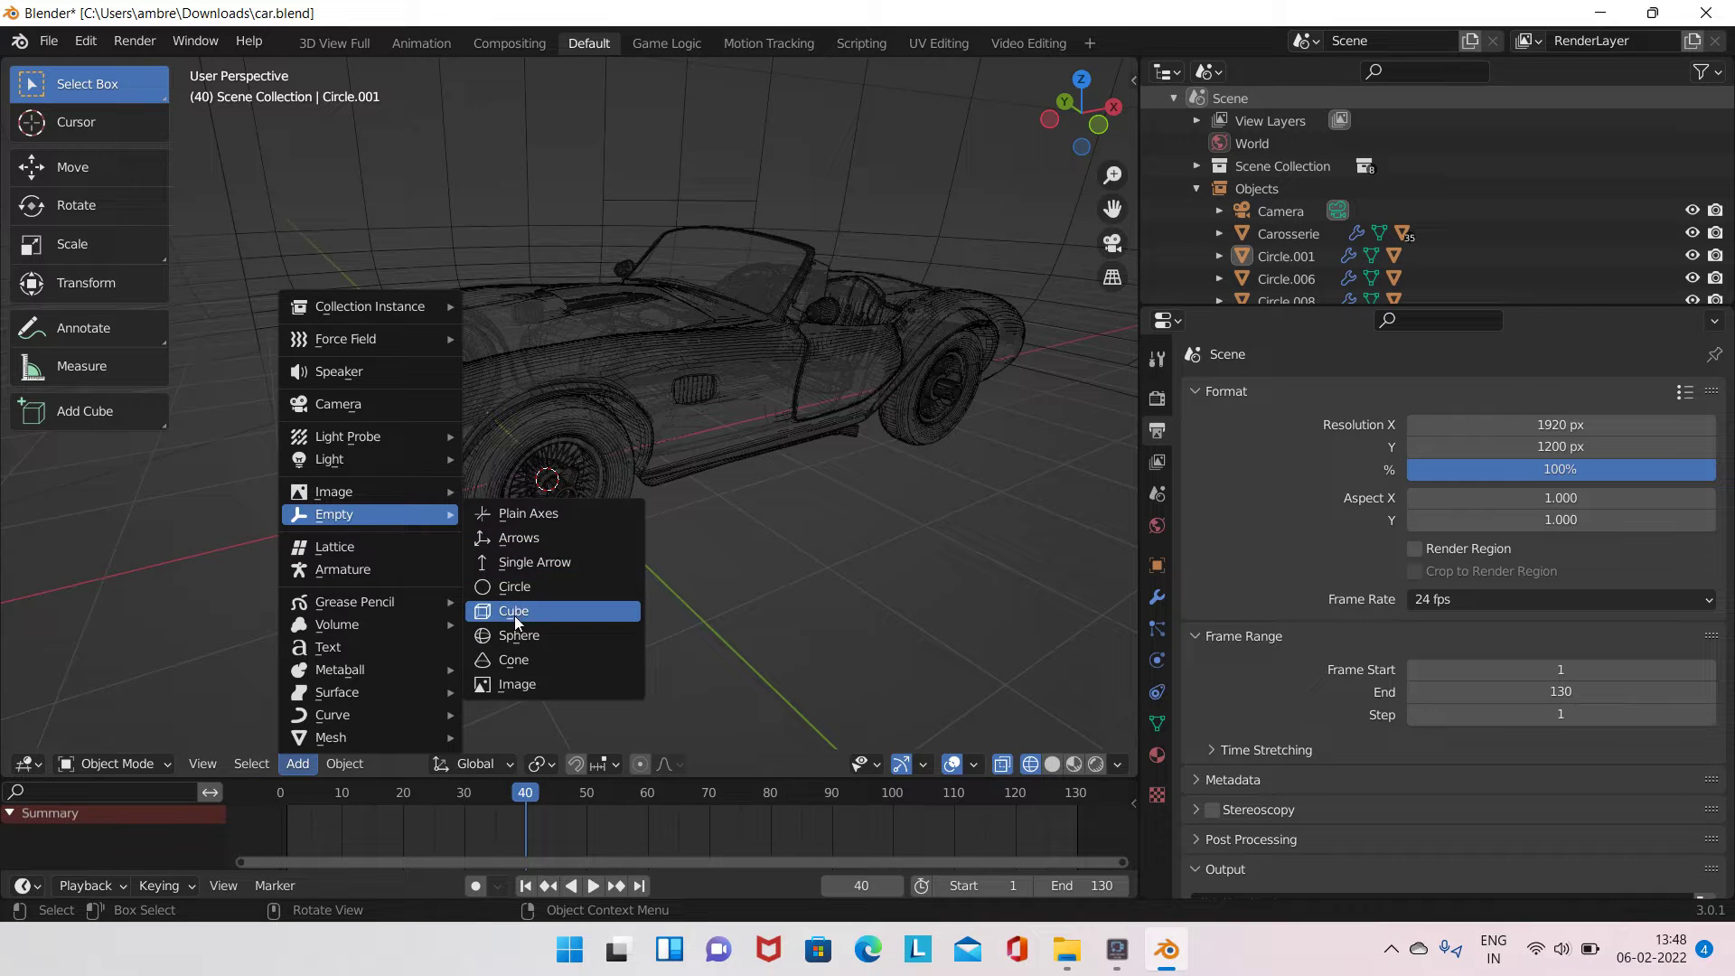
left_click(514, 613)
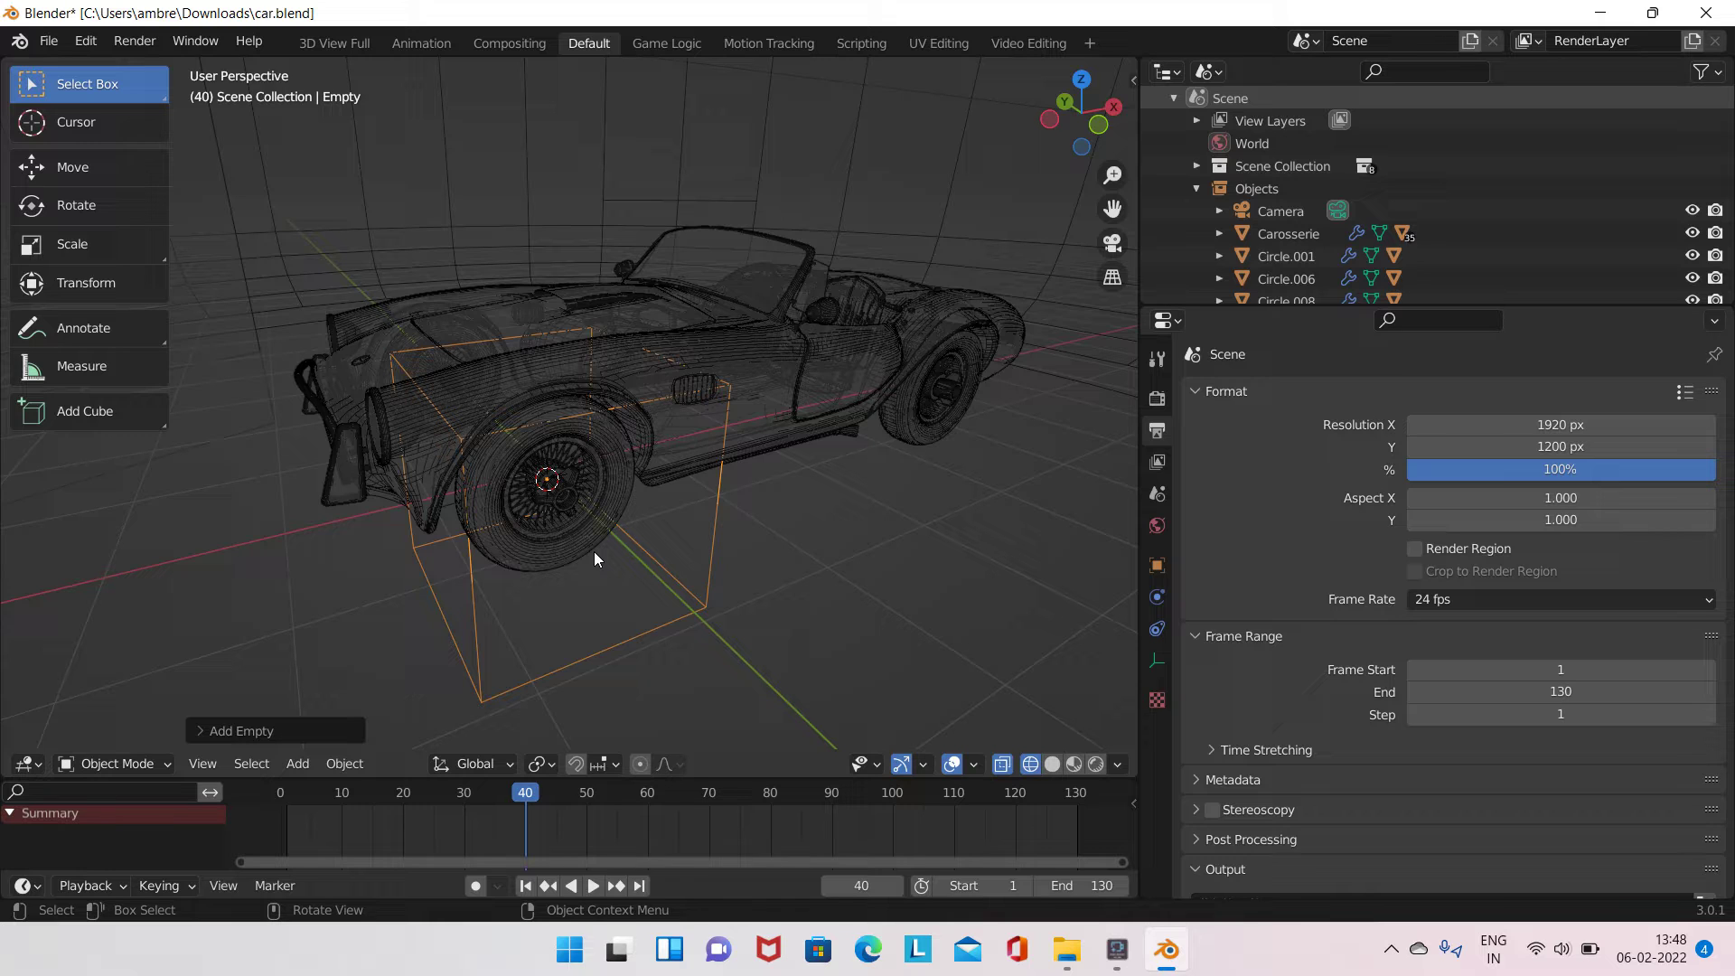
- Raise the cube Empty along Z above the car and scale it down smaller
key("g")
key("z")
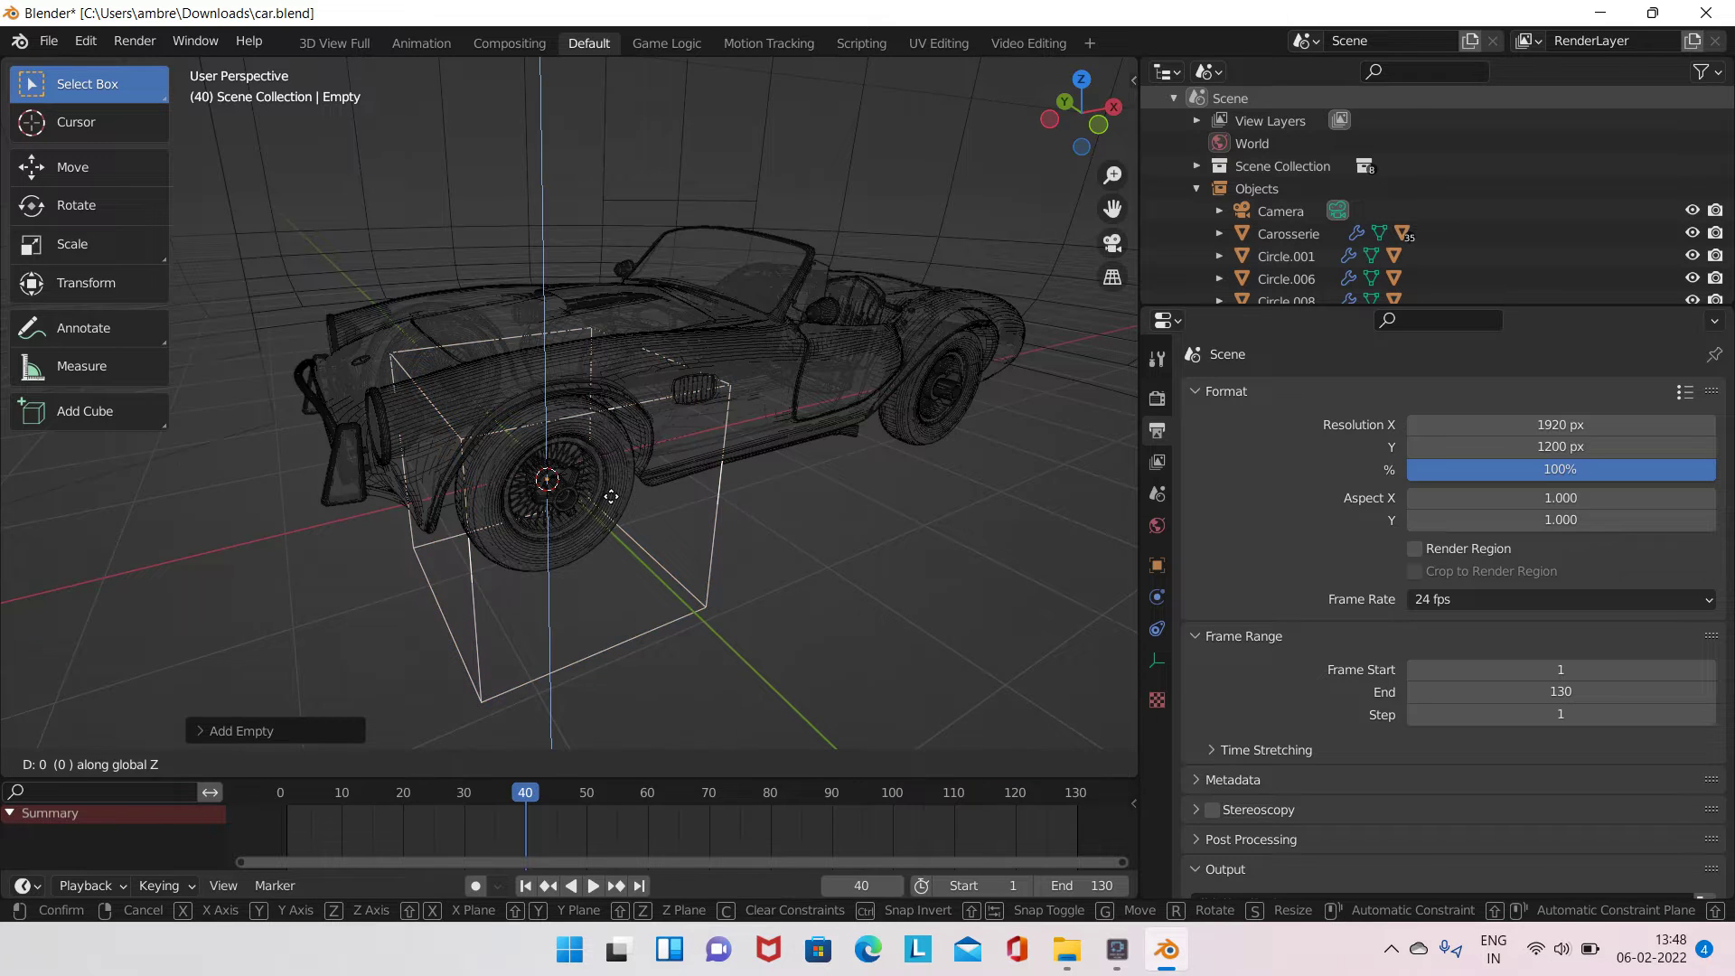
left_click(650, 85)
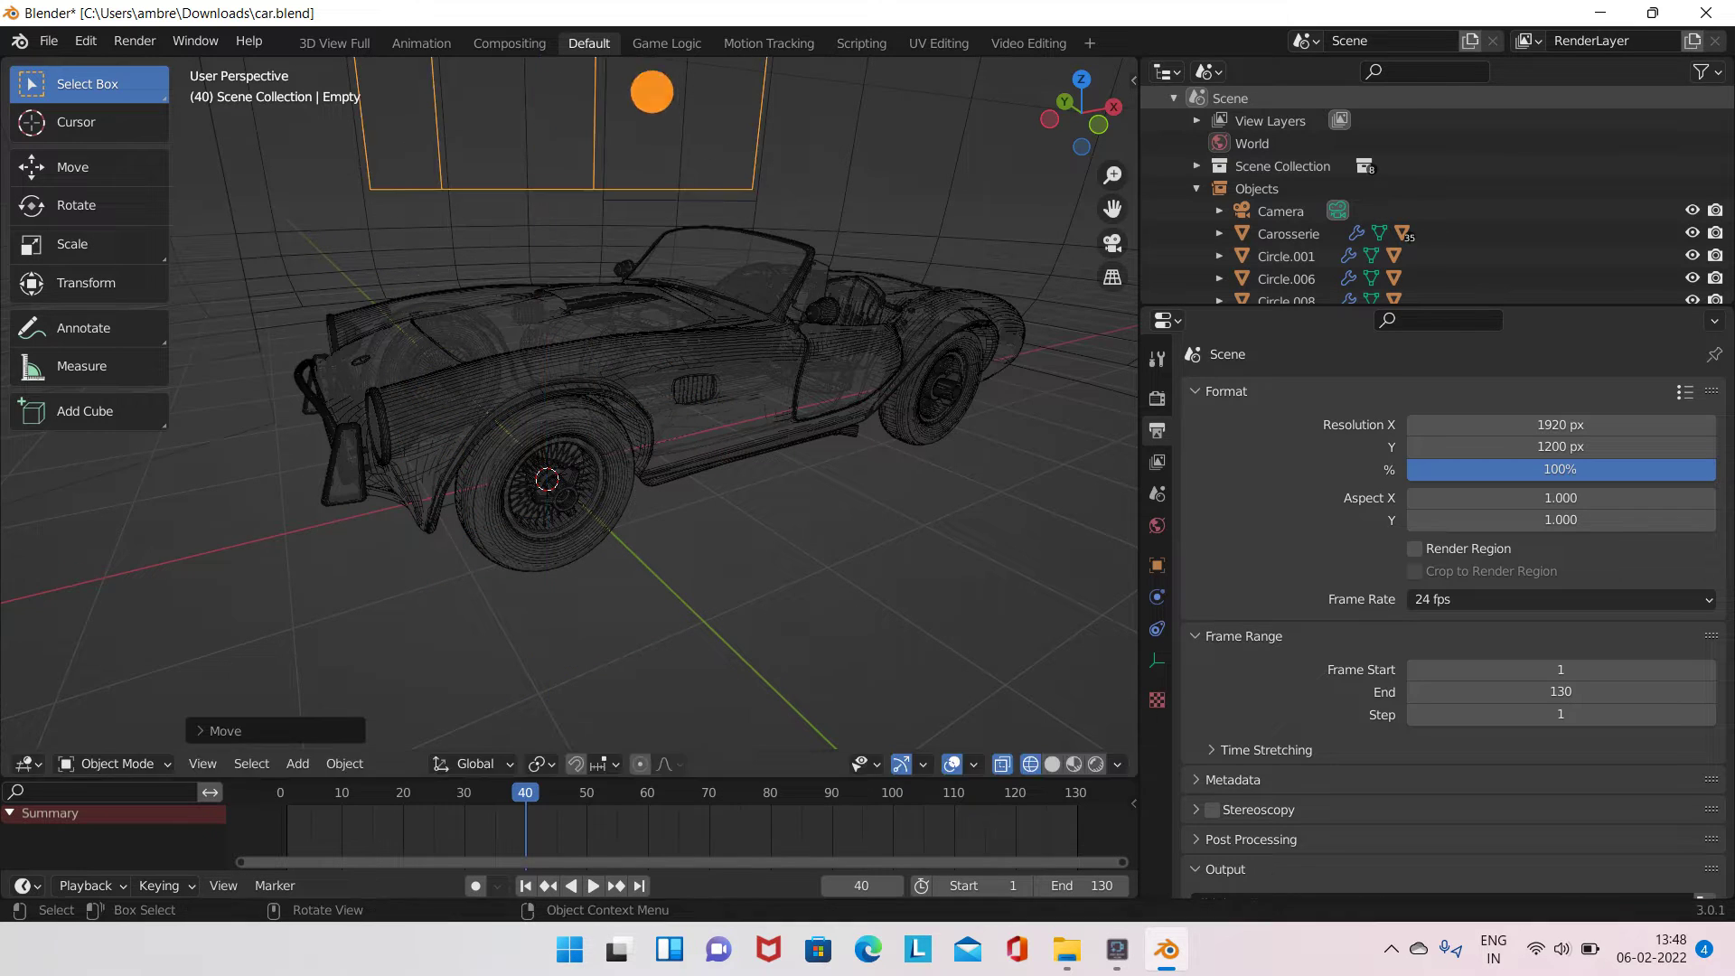
mouse_move(650, 85)
middle_mouse_down()
mouse_move(892, 443)
mouse_move(844, 392)
middle_mouse_up()
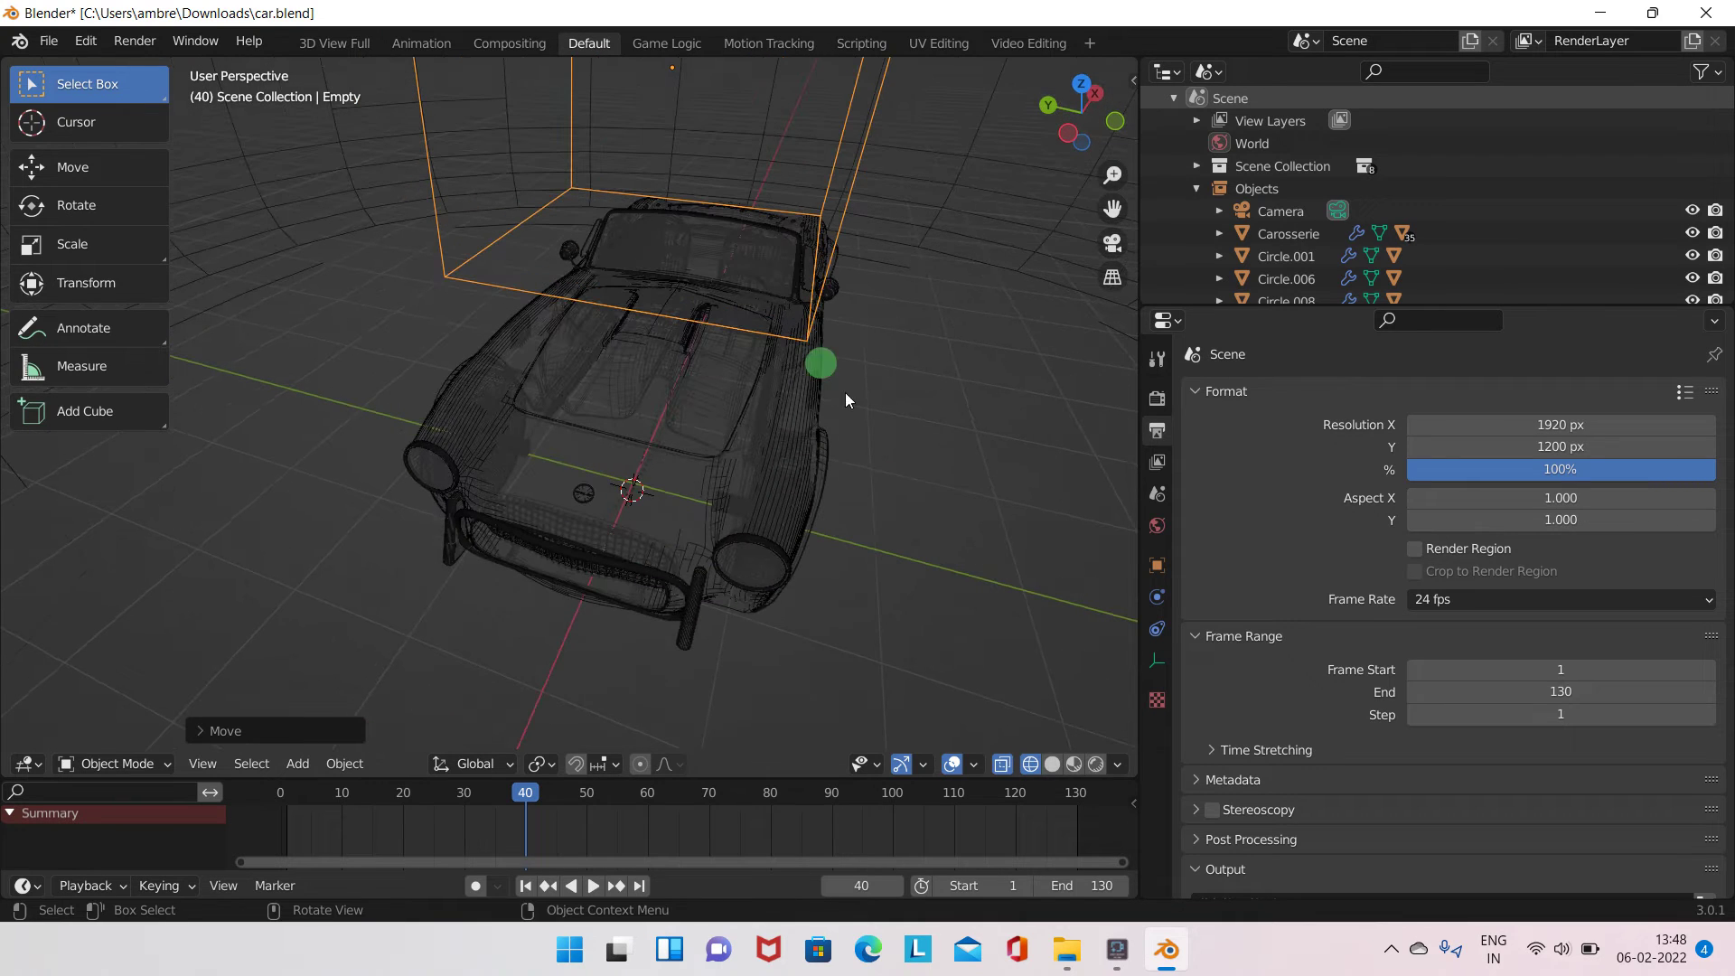
key("s")
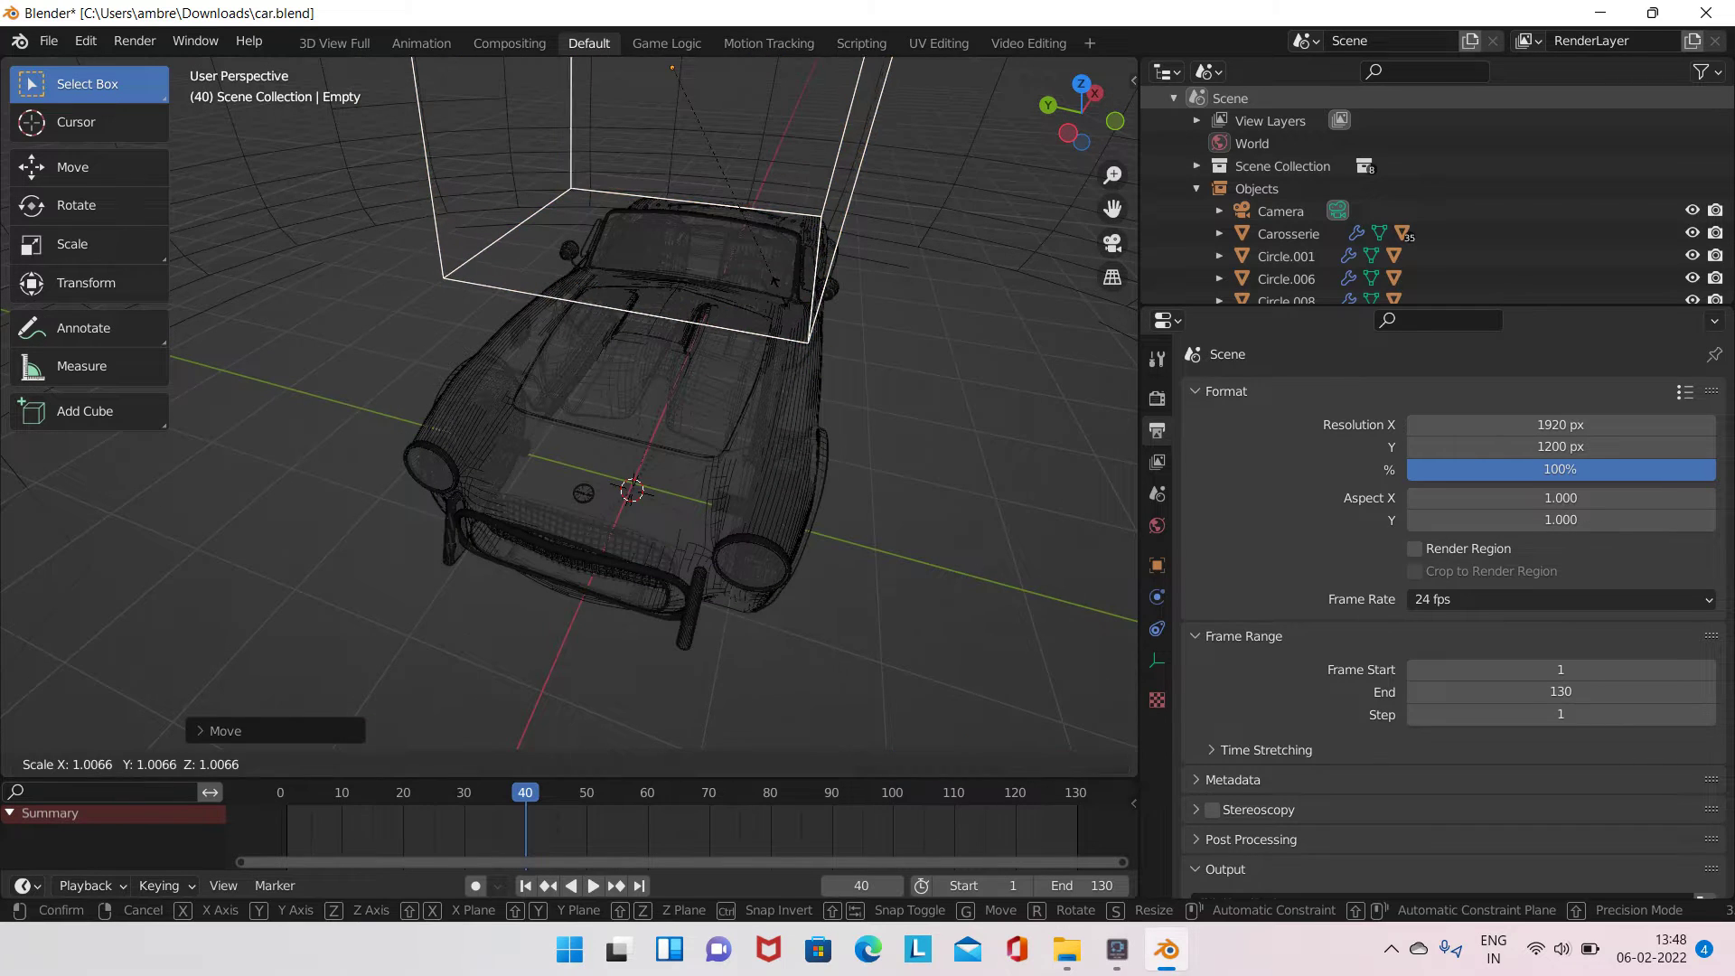
left_click(846, 359)
mouse_move(875, 367)
middle_mouse_down()
mouse_move(770, 338)
mouse_move(800, 448)
mouse_move(644, 403)
middle_mouse_up()
- Parent the Carosserie body to the cube Empty using Ctrl+P > Object
left_click(510, 411)
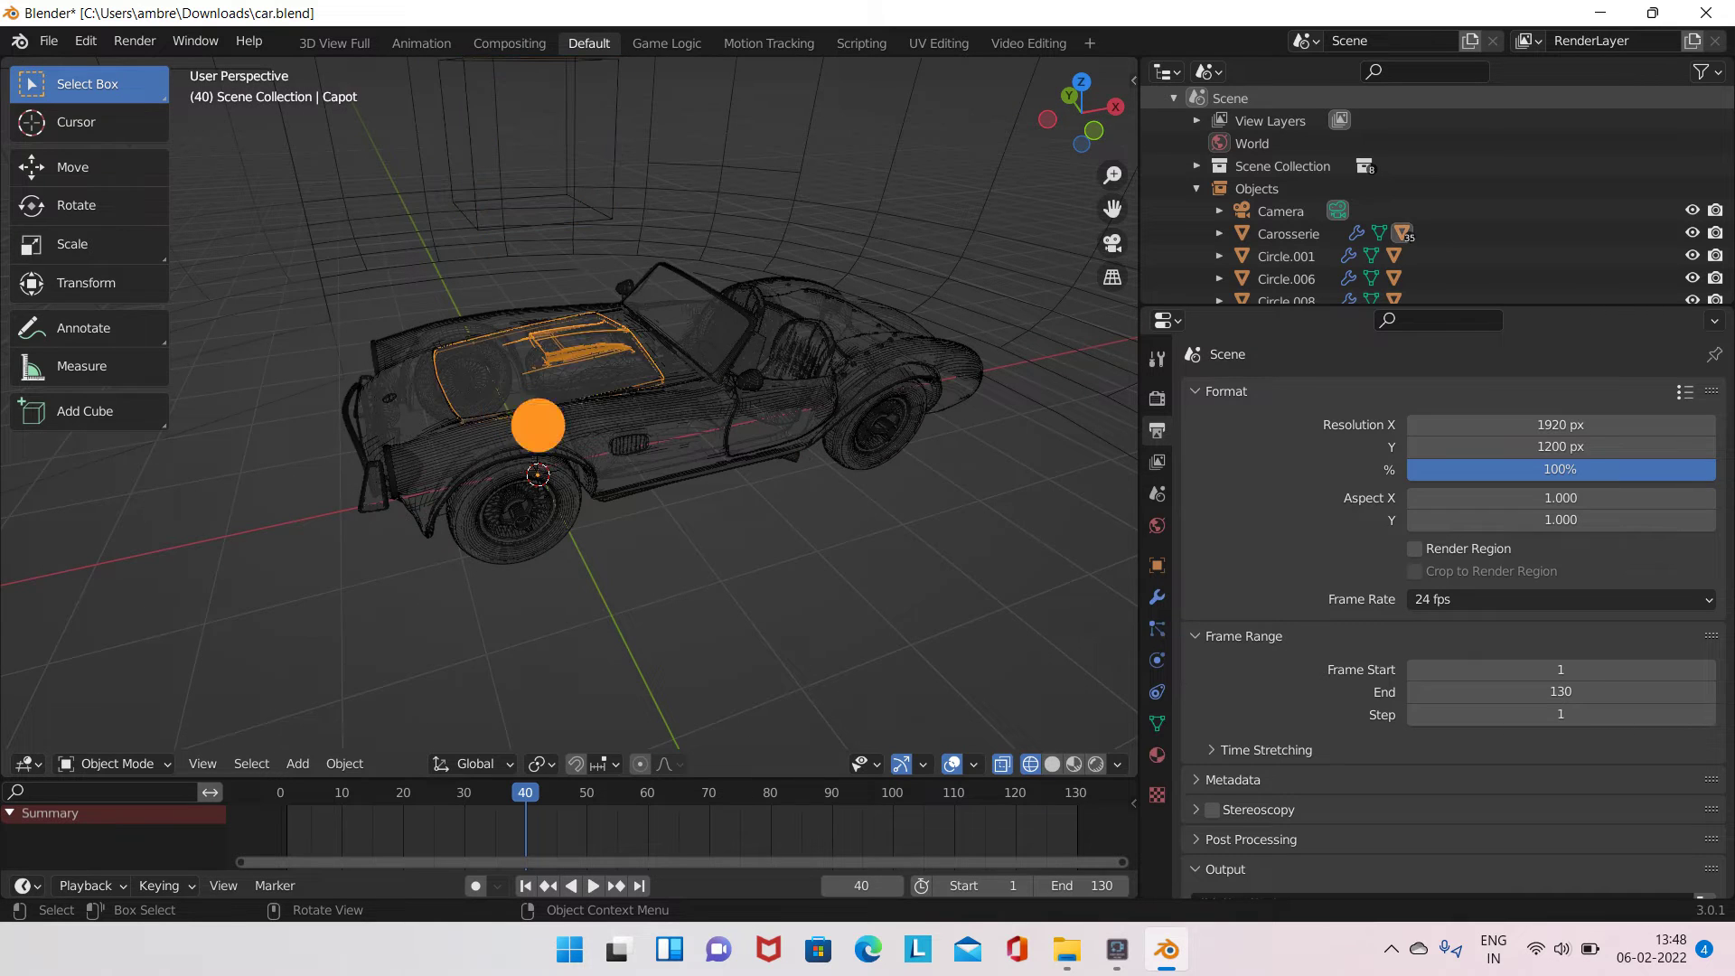
left_click(642, 625)
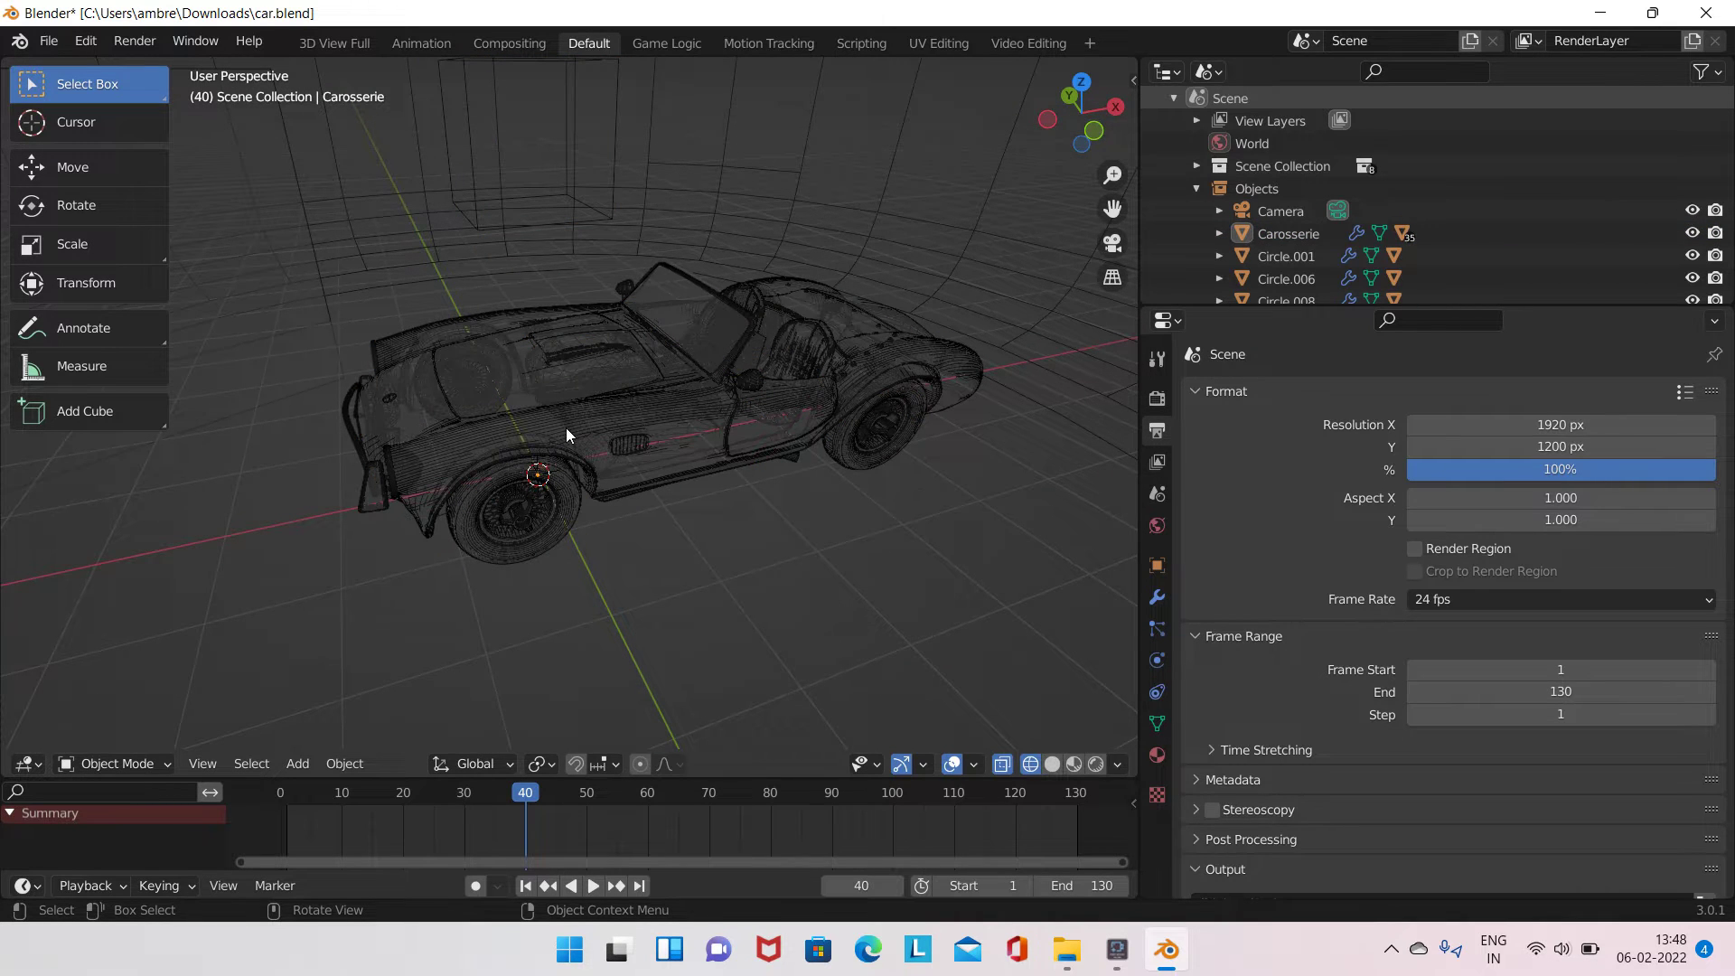
left_click(602, 318)
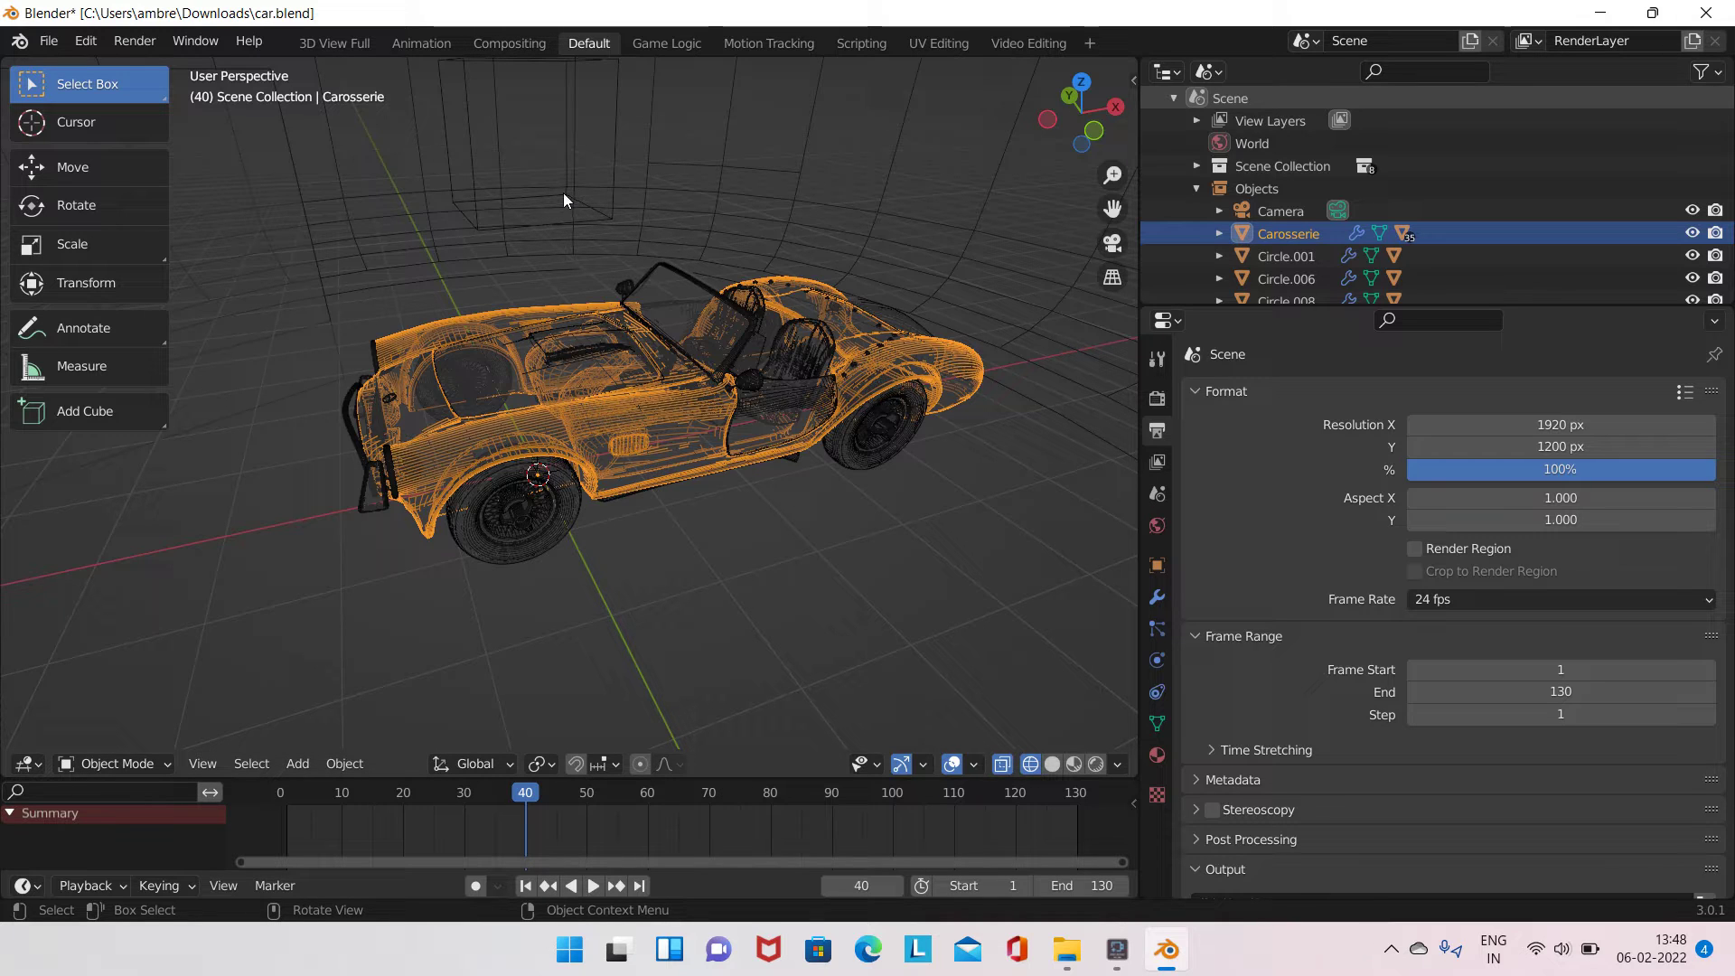
key("shift")
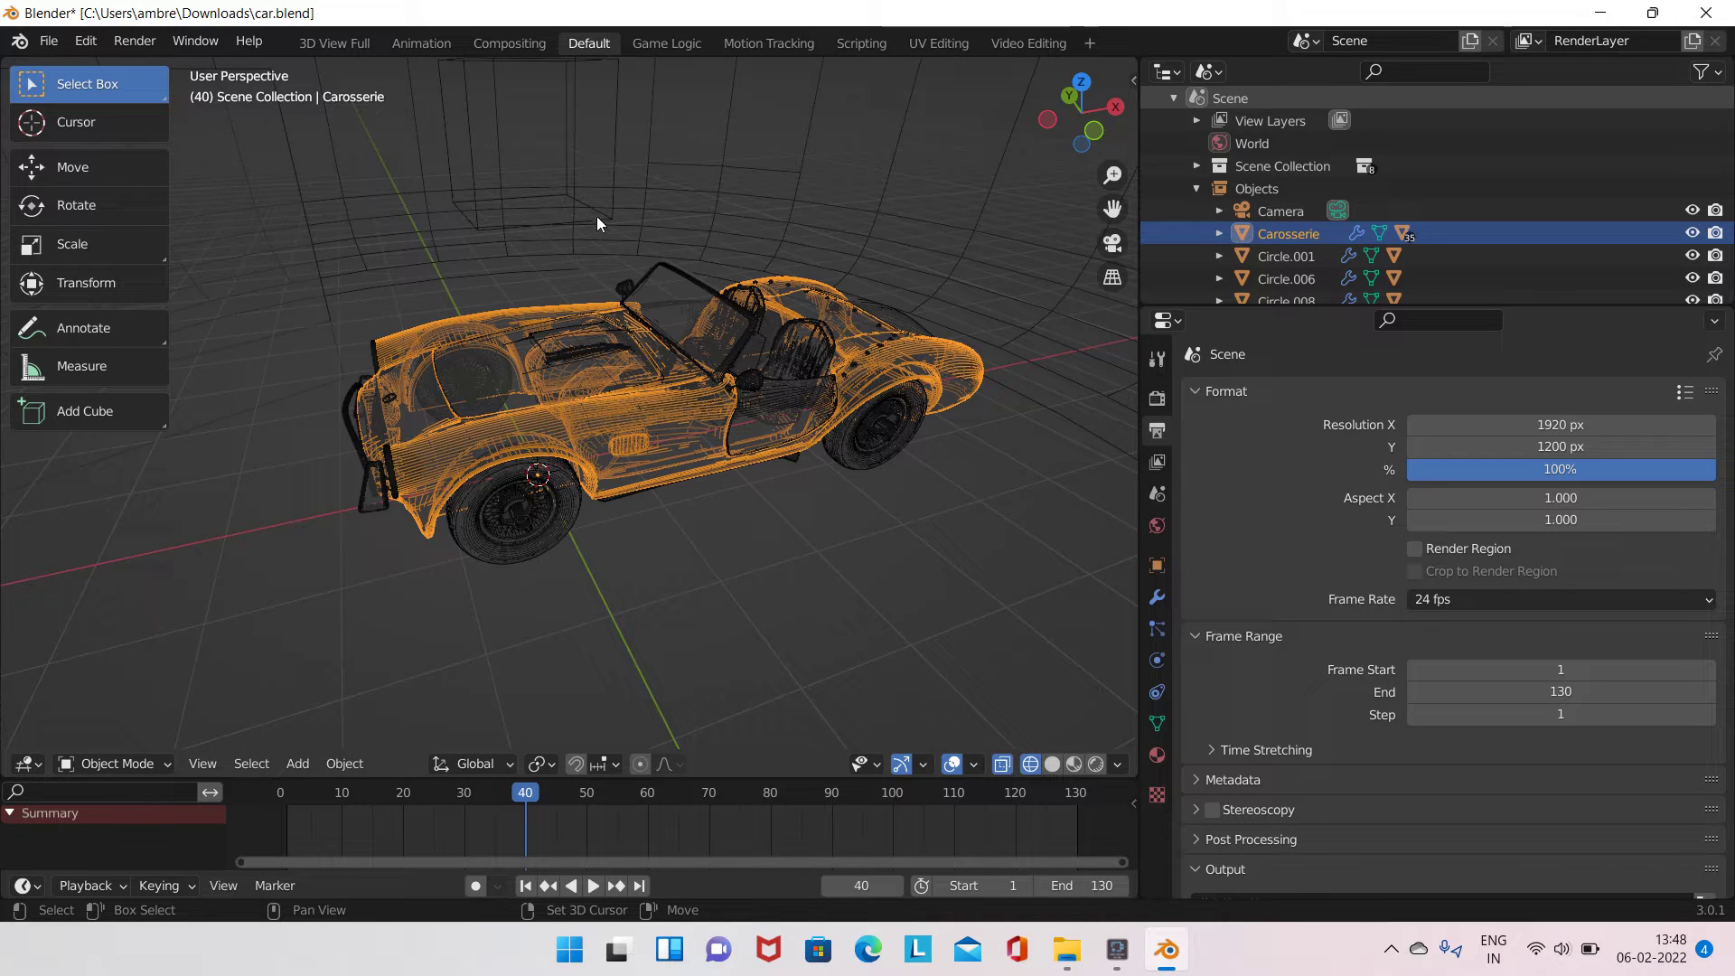
left_click(600, 214, "shift")
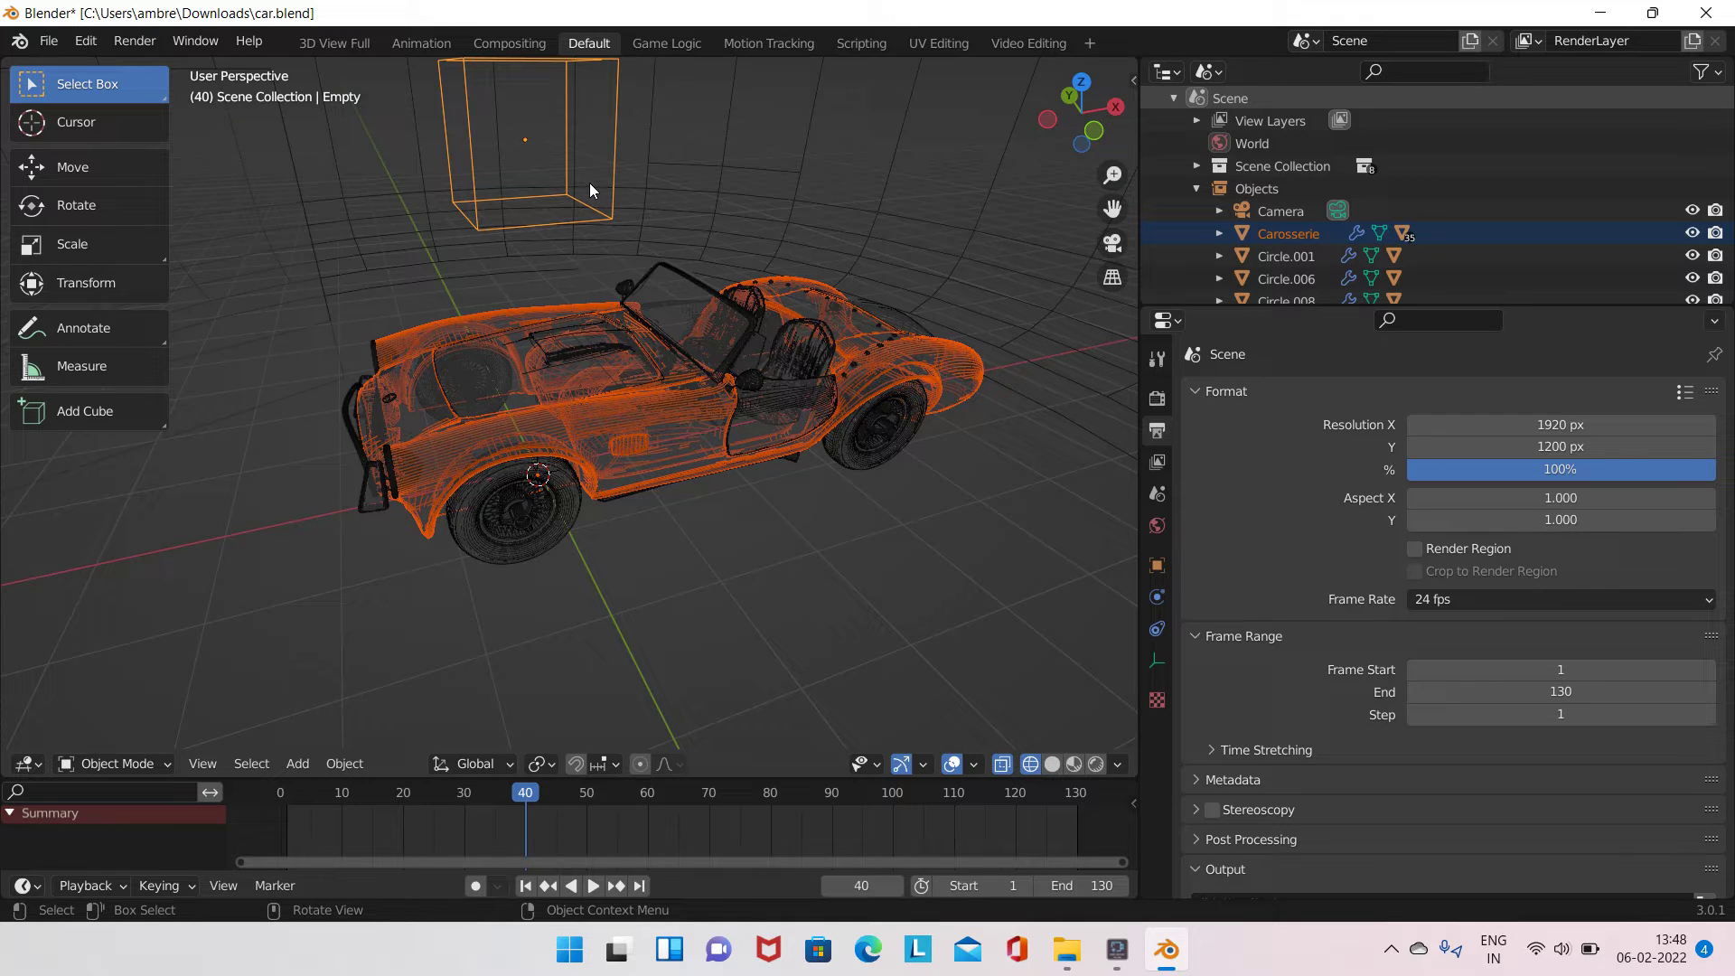
key("ctrl")
key("ctrl+p")
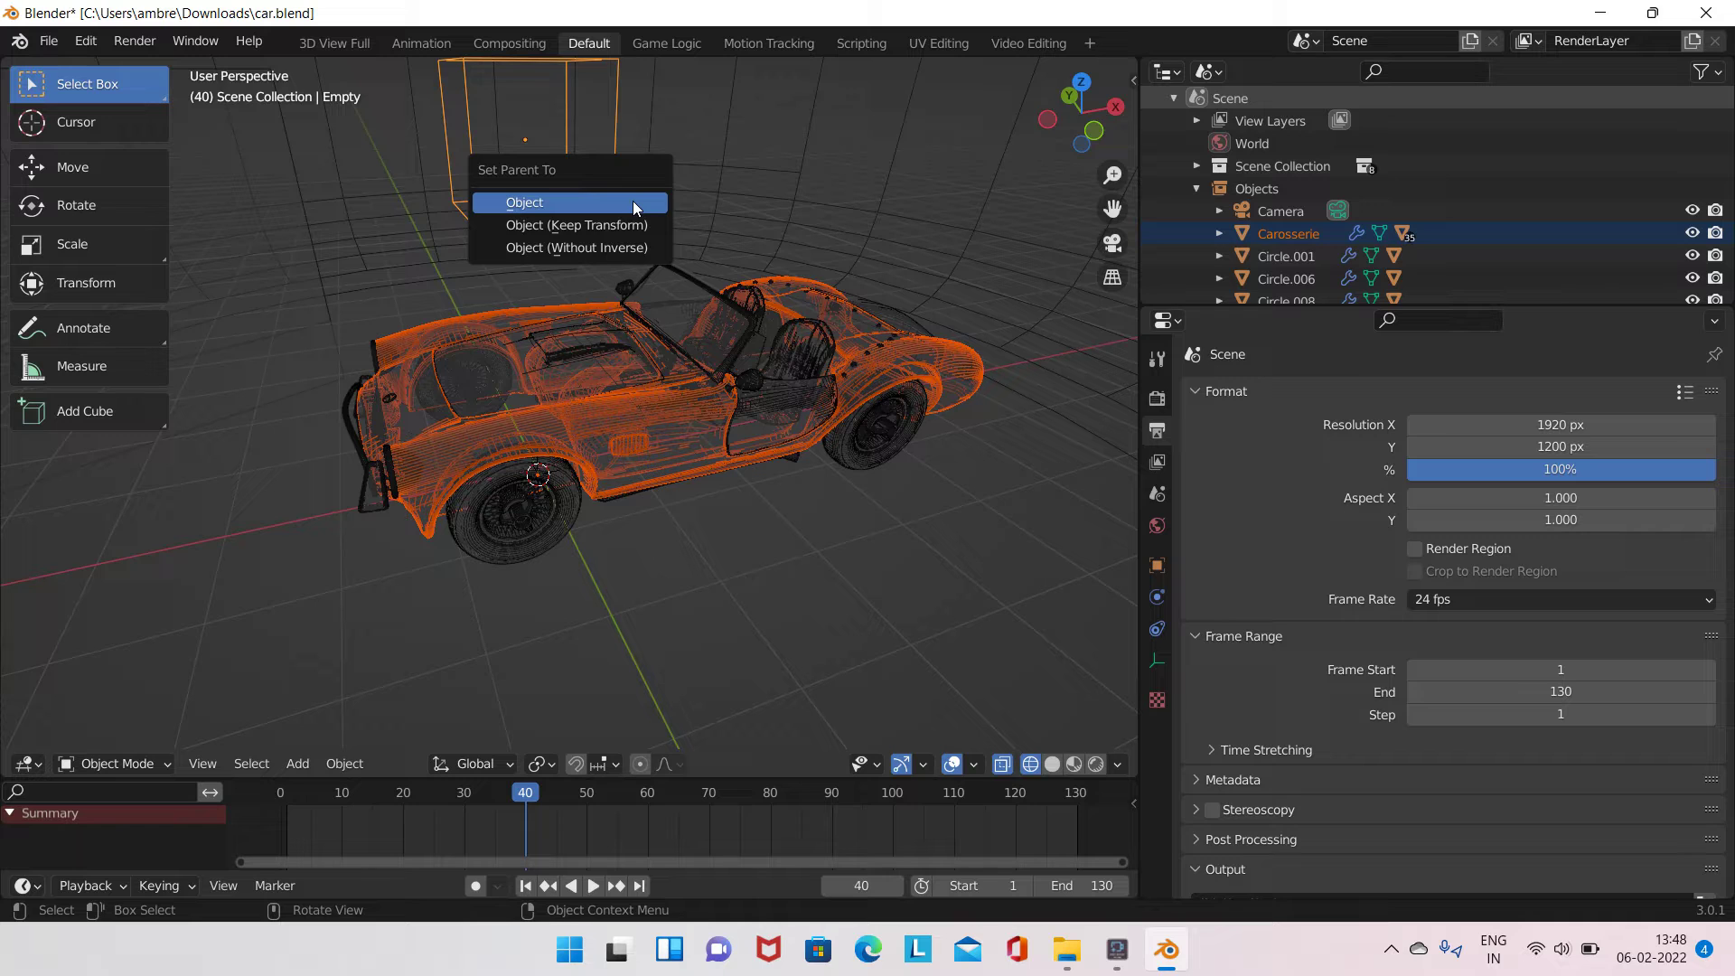
left_click(637, 226)
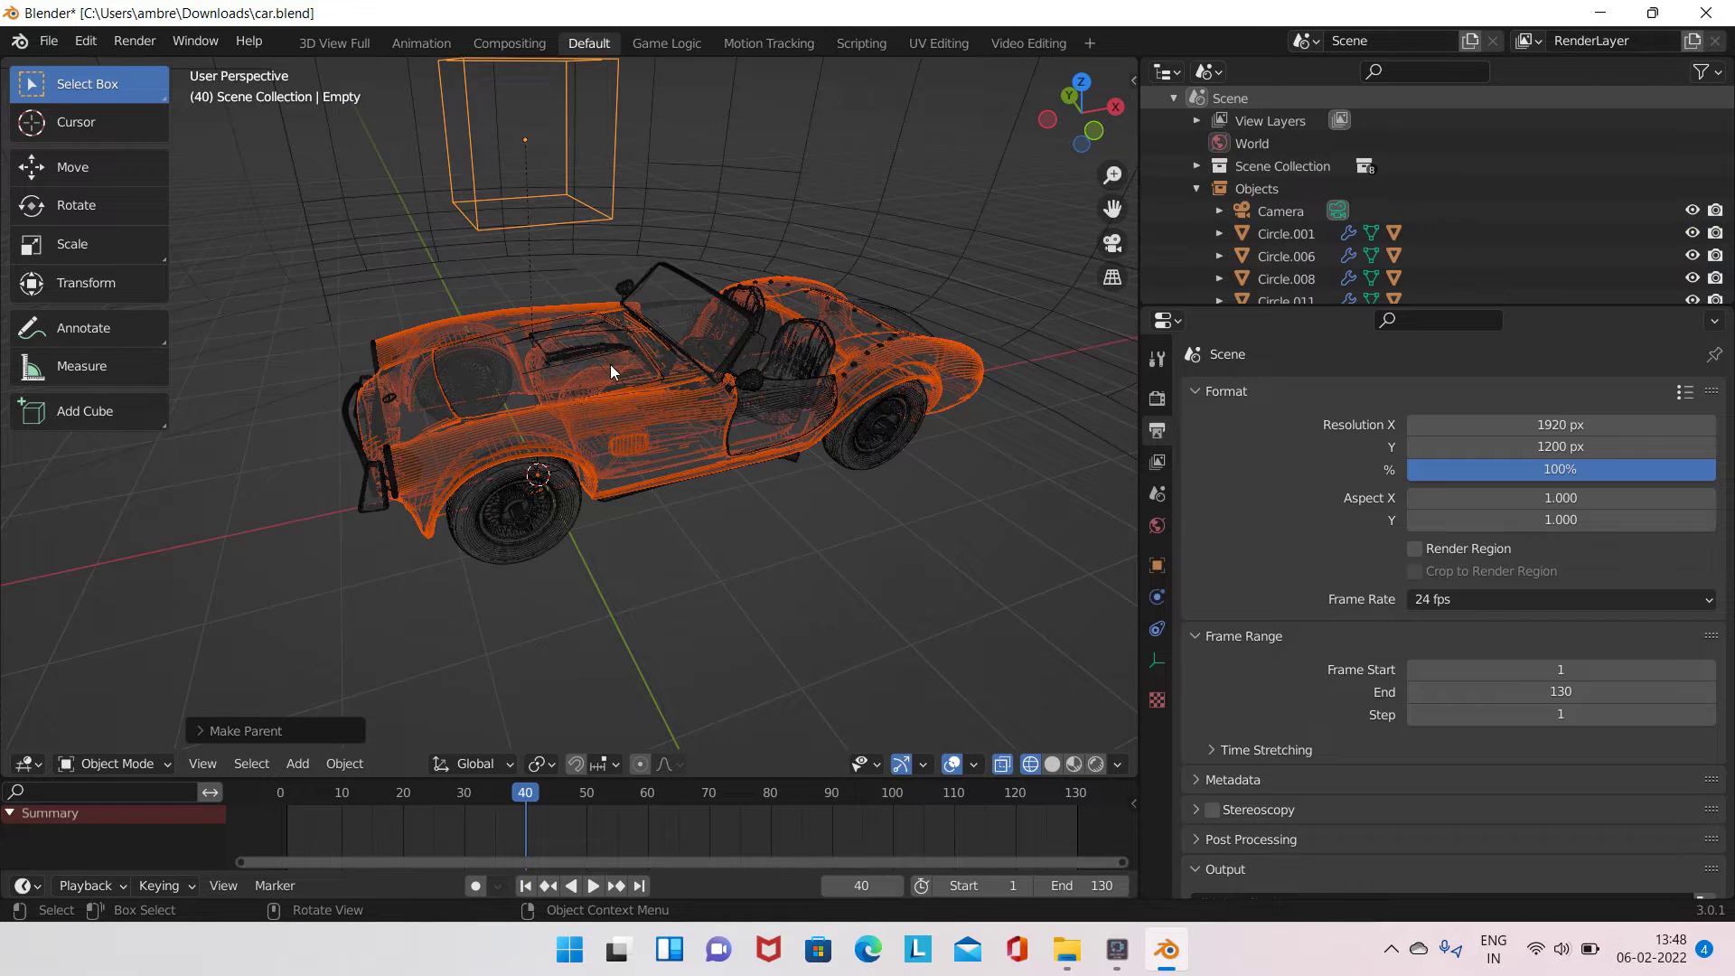
left_click(697, 549)
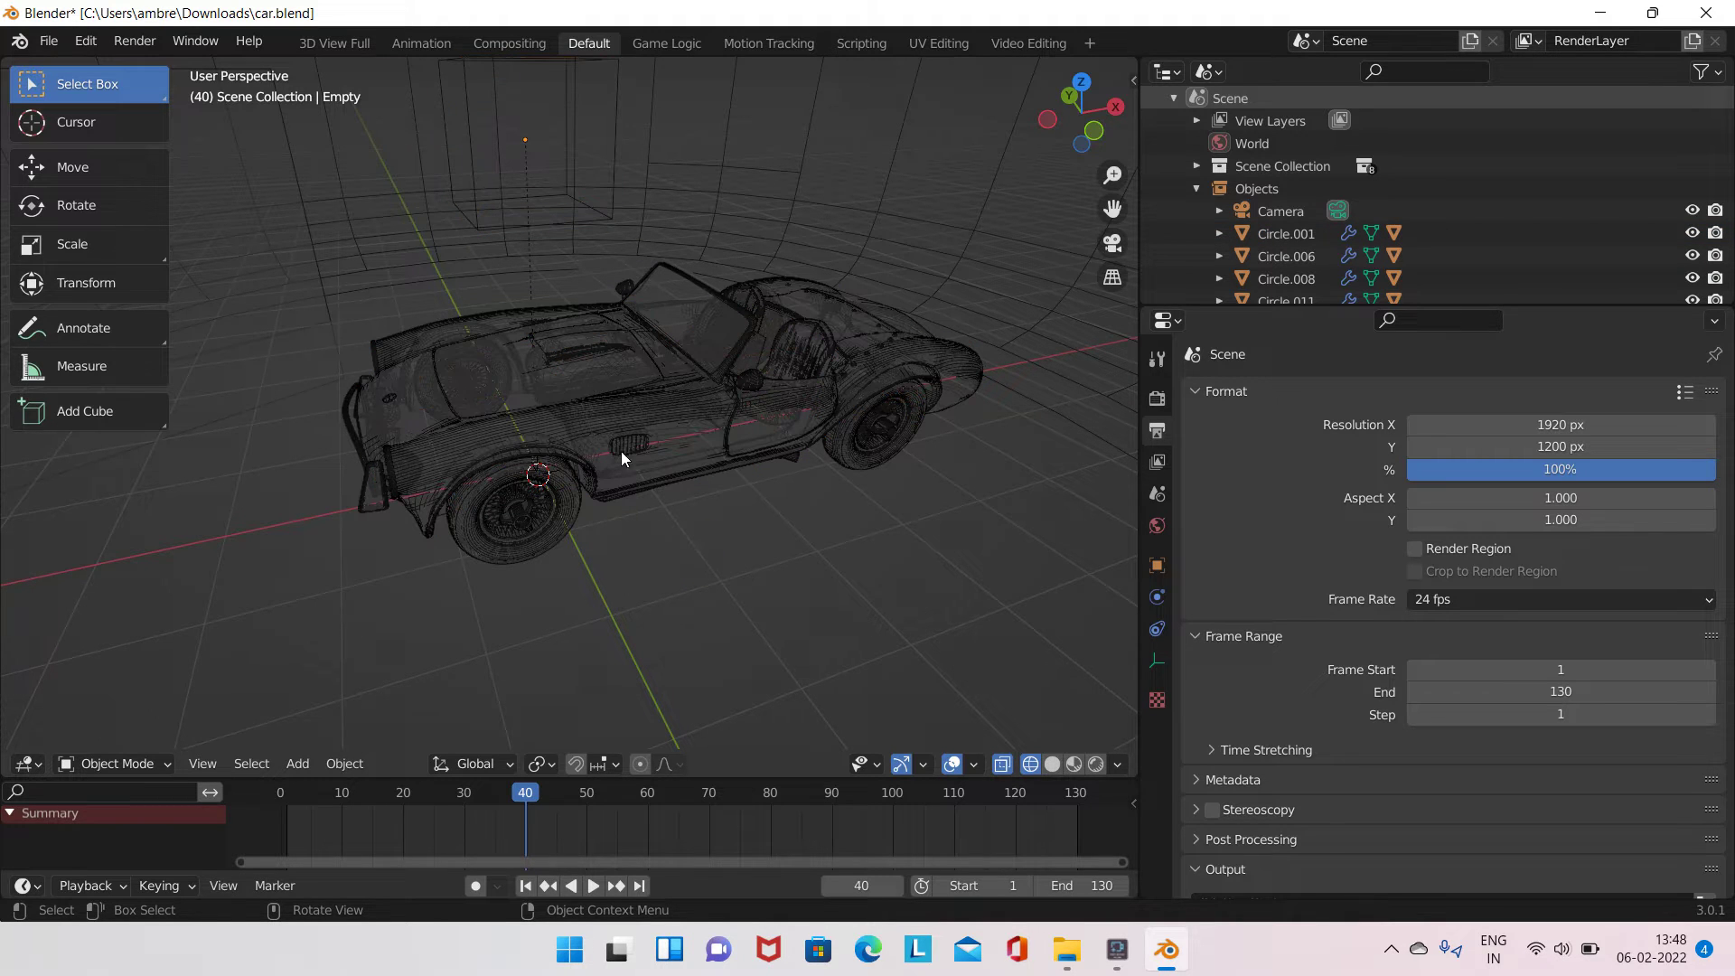
- Select front wheel Circle.006, correcting mis-picks of the rear wheel and rim Circle.012
left_click(562, 513)
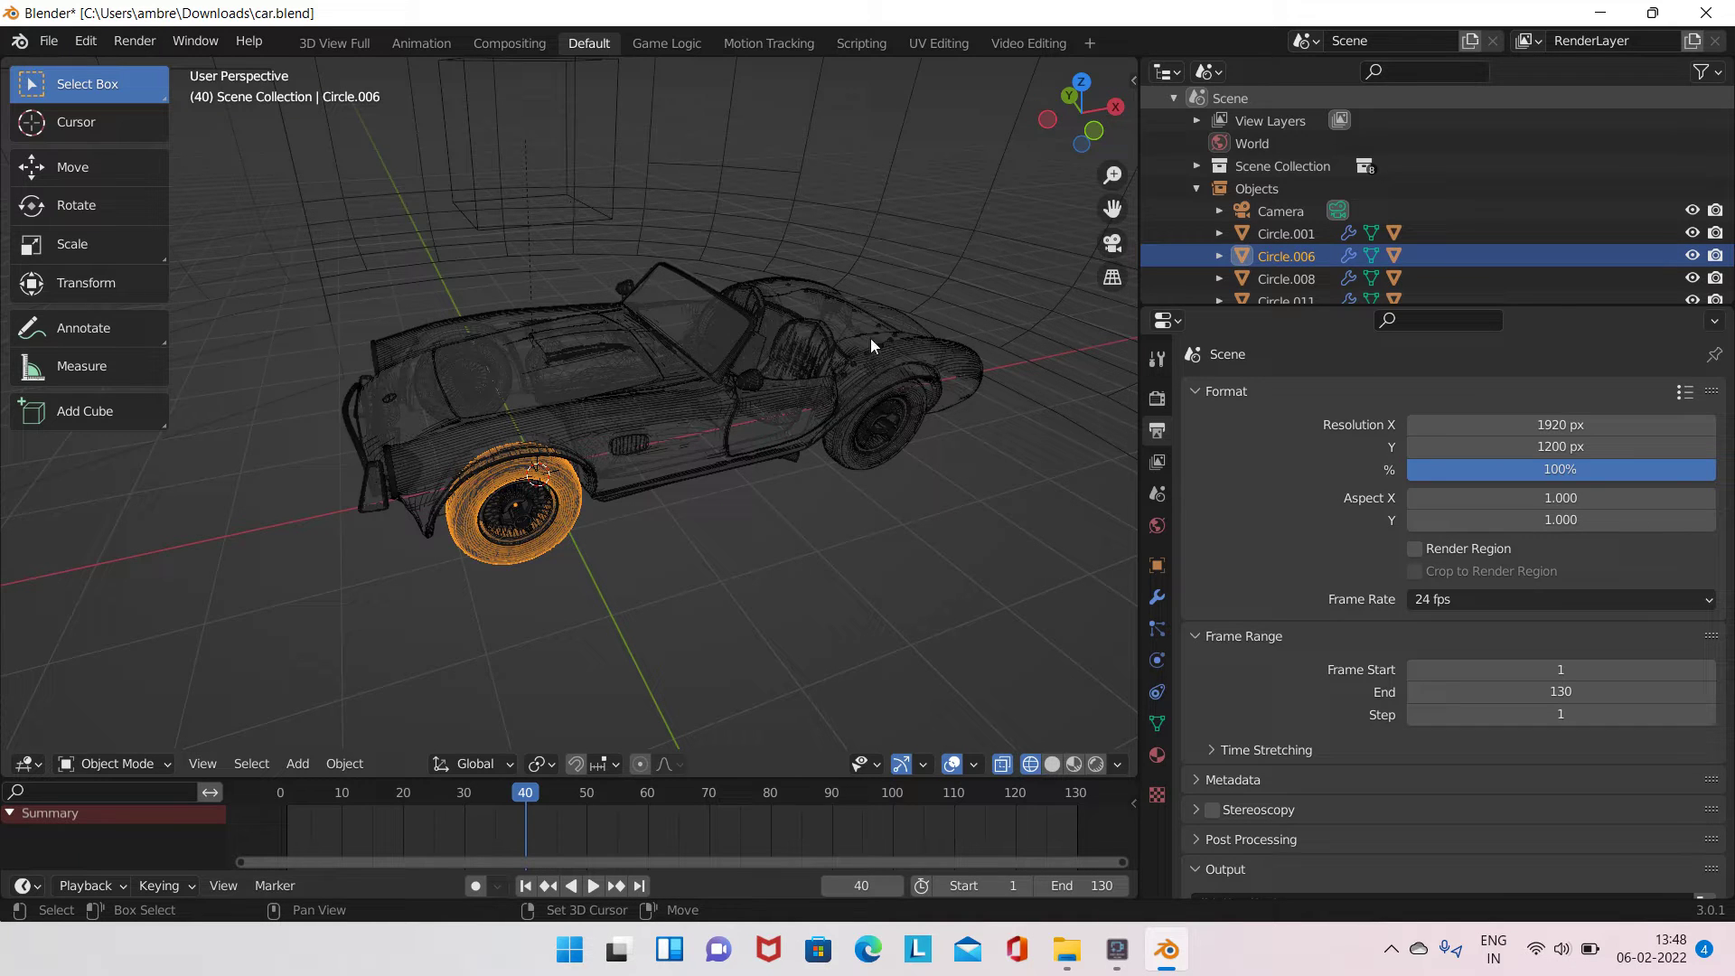
left_click(835, 452, "shift")
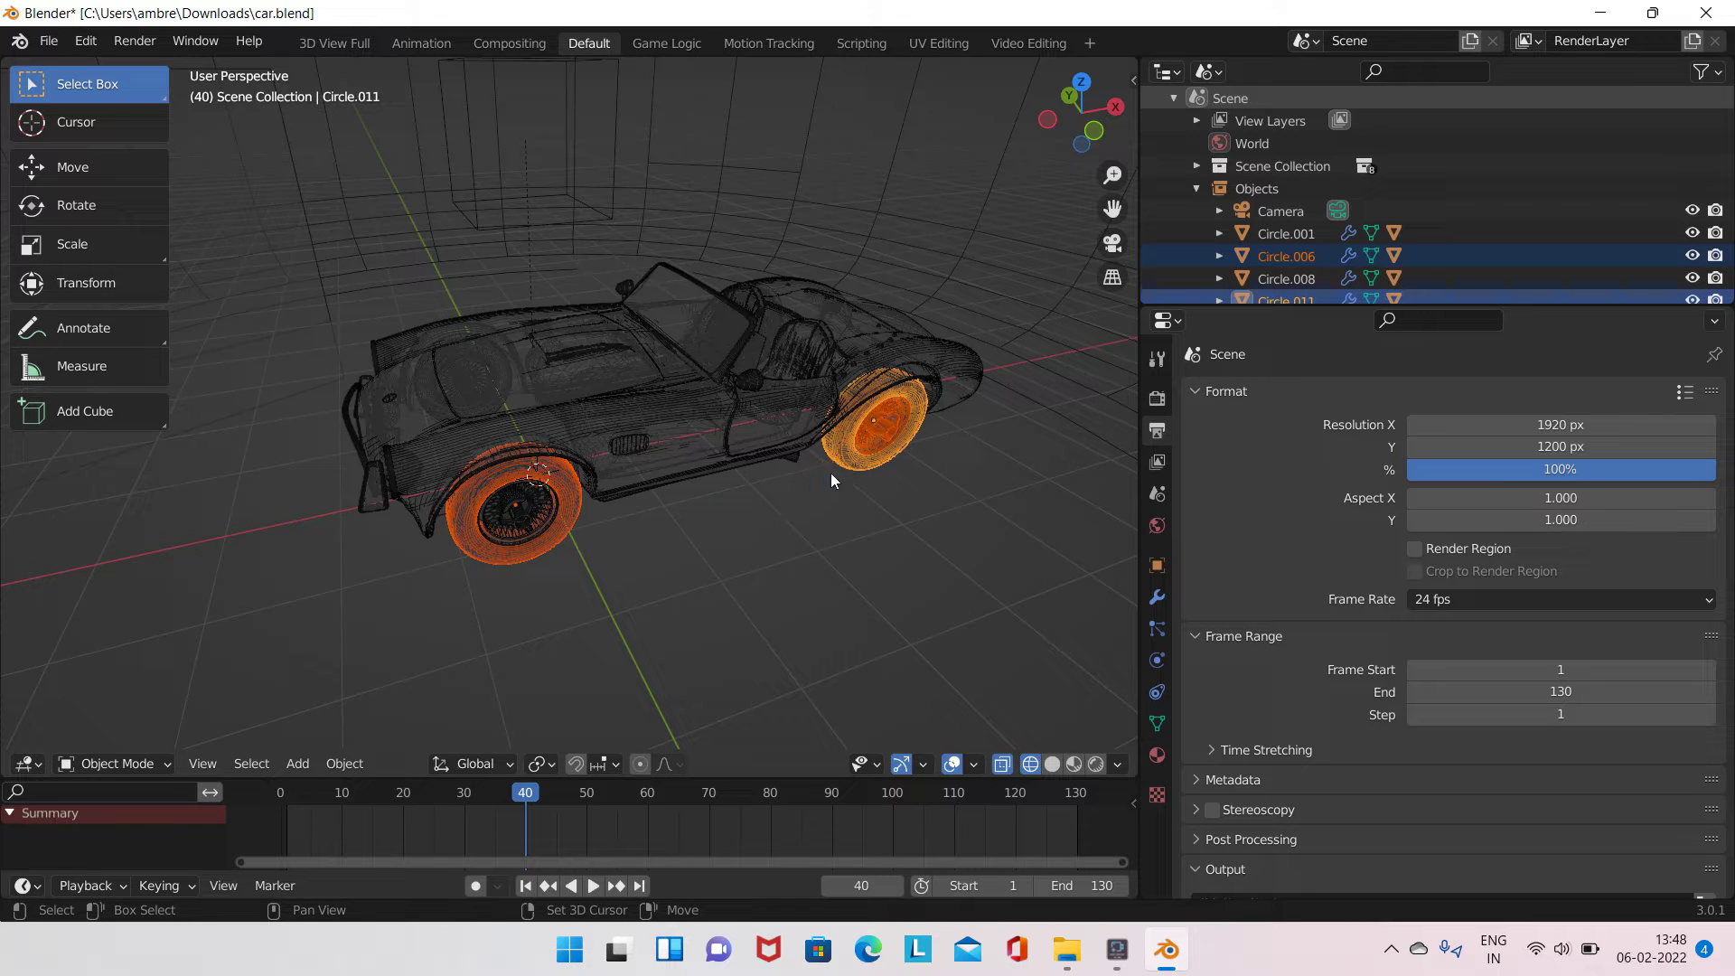
left_click(824, 461)
left_click(836, 447)
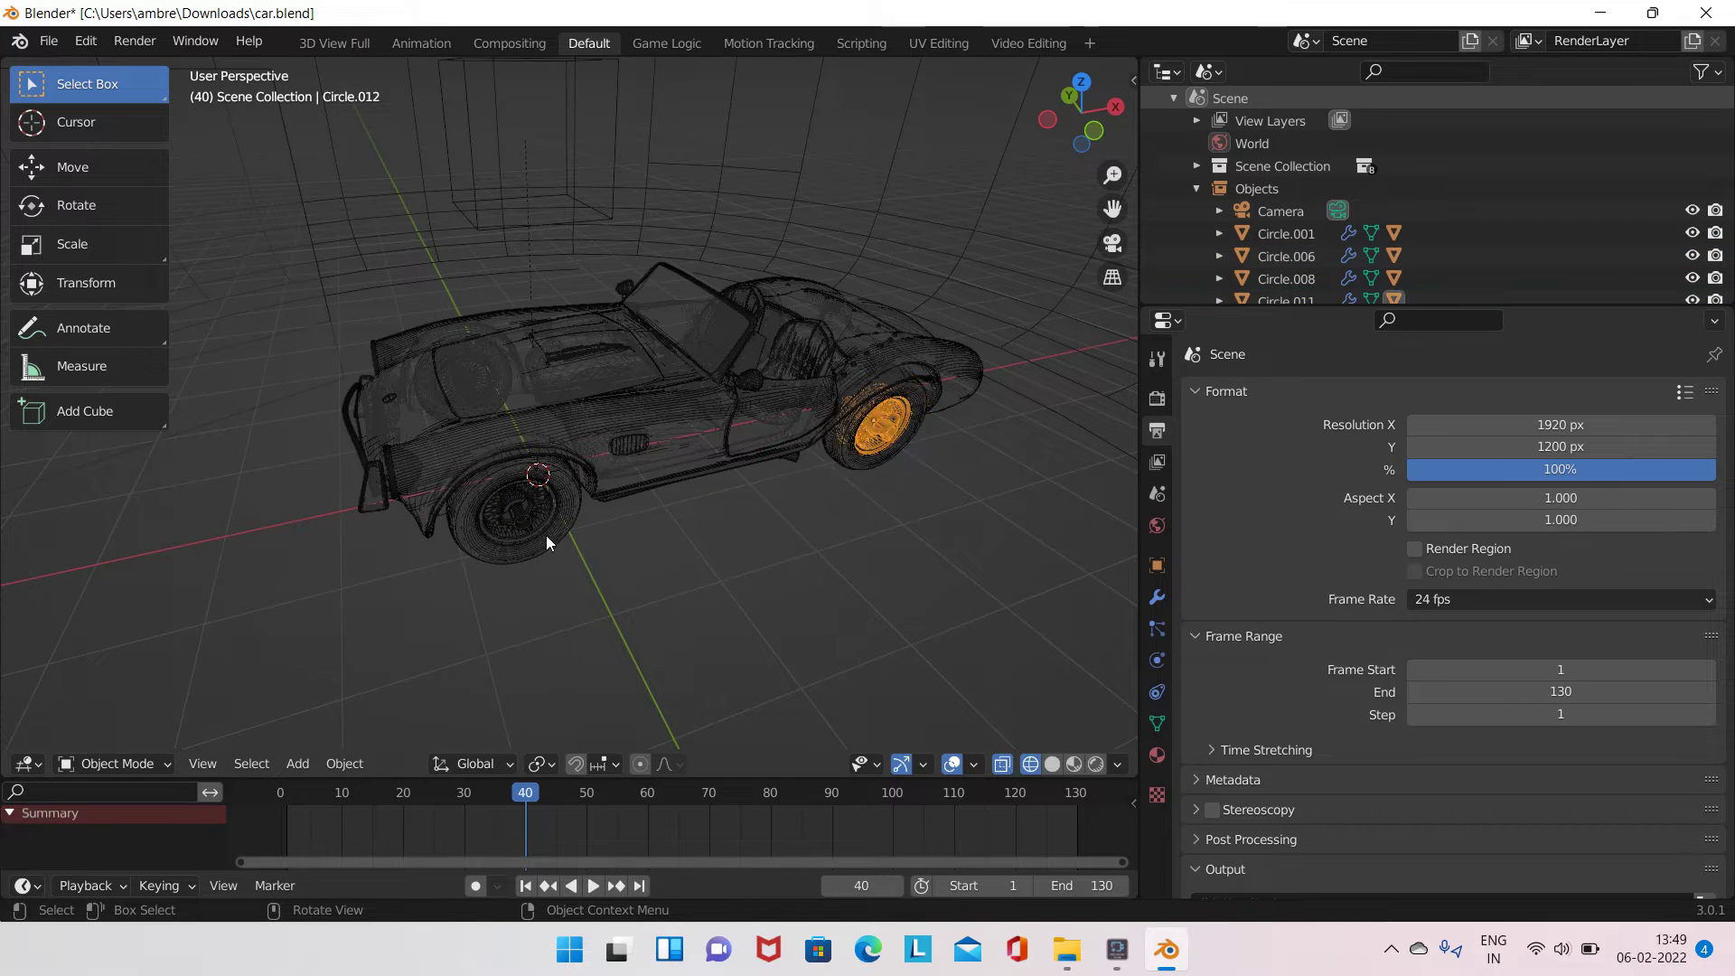
left_click(805, 534)
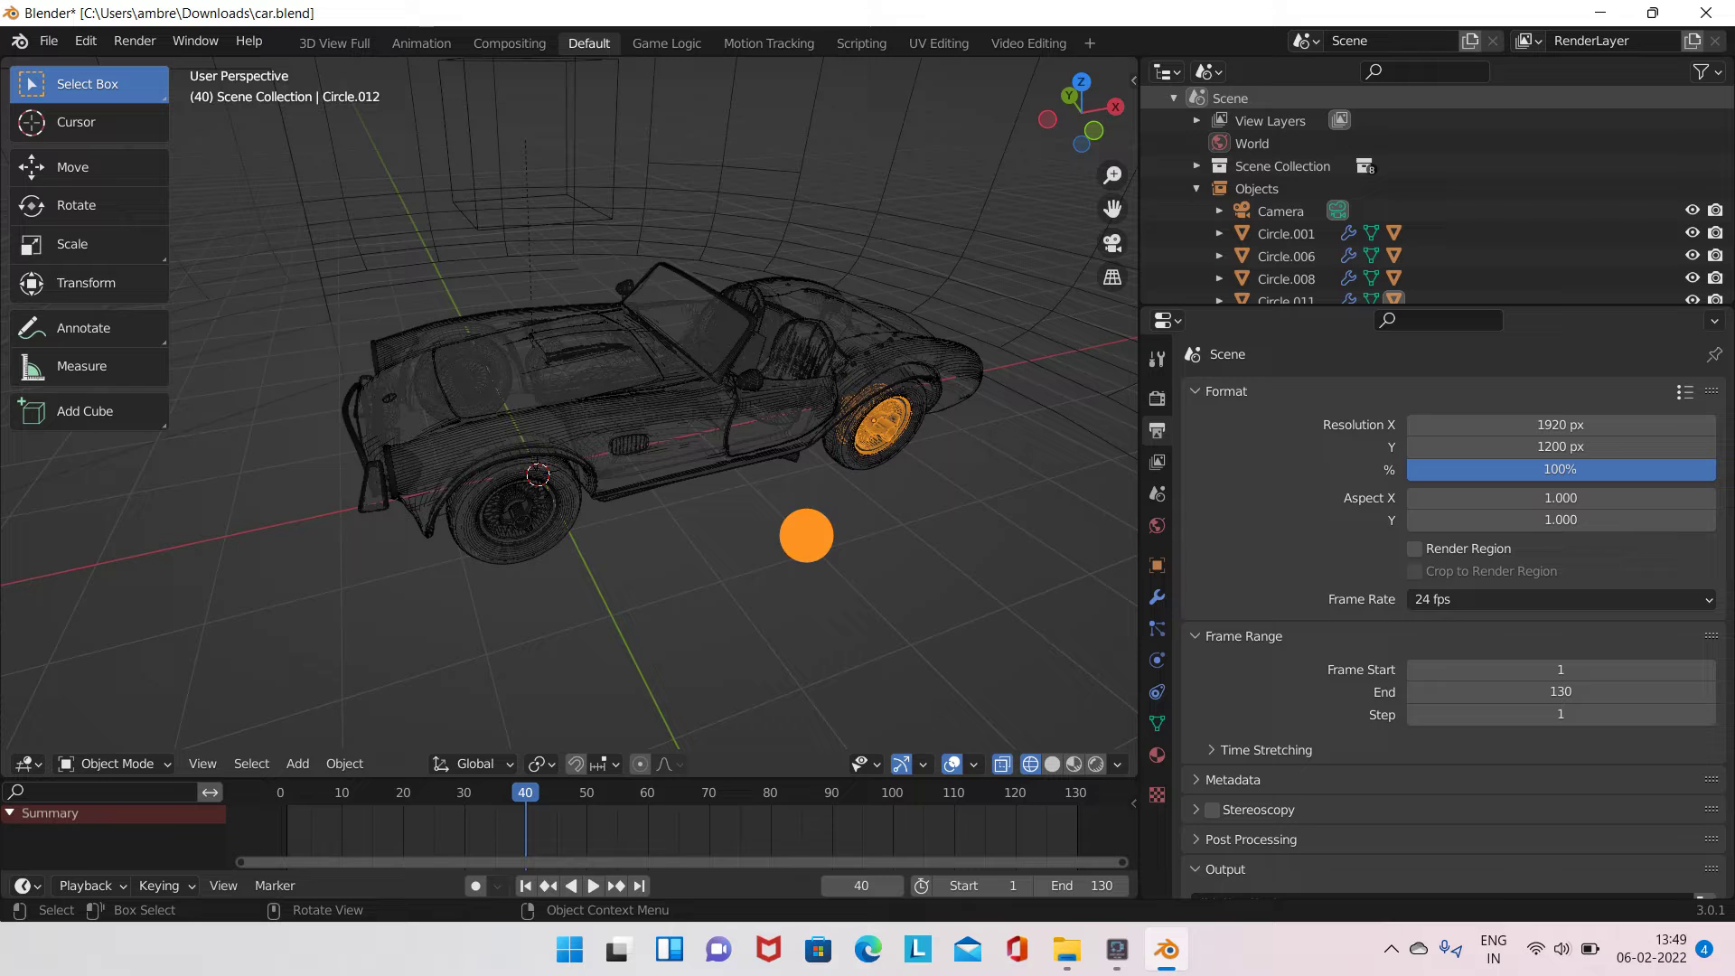
left_click(464, 519)
left_click(842, 456, "shift")
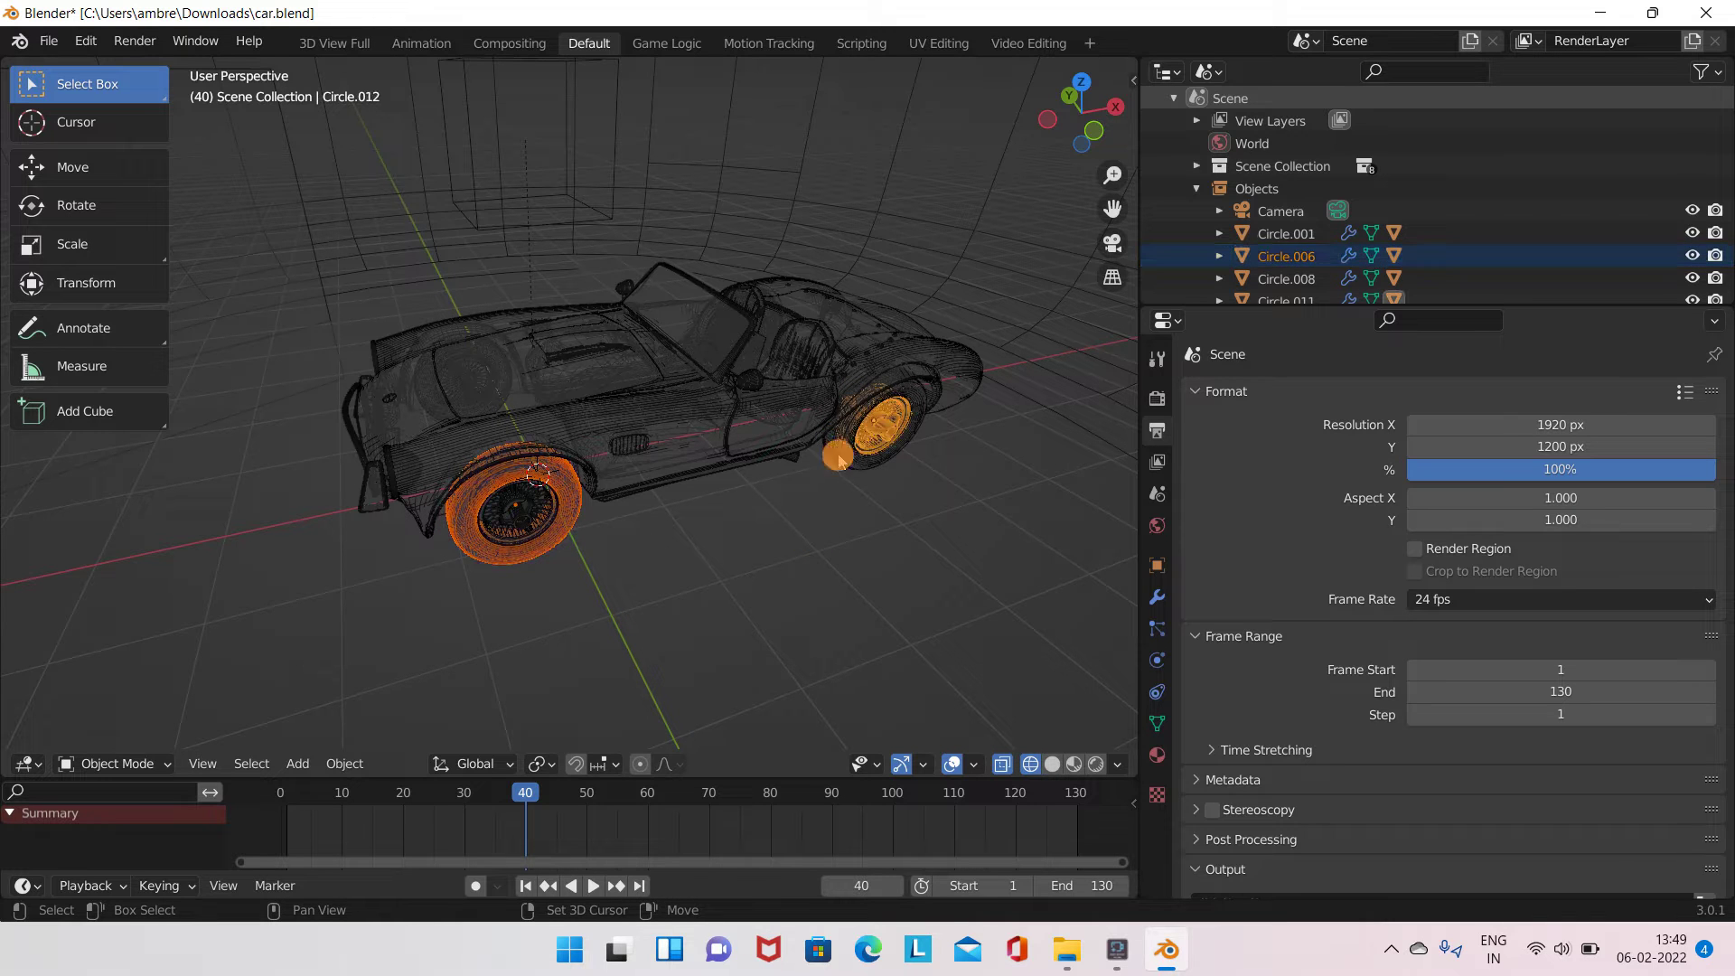
left_click(822, 504)
left_click(460, 536)
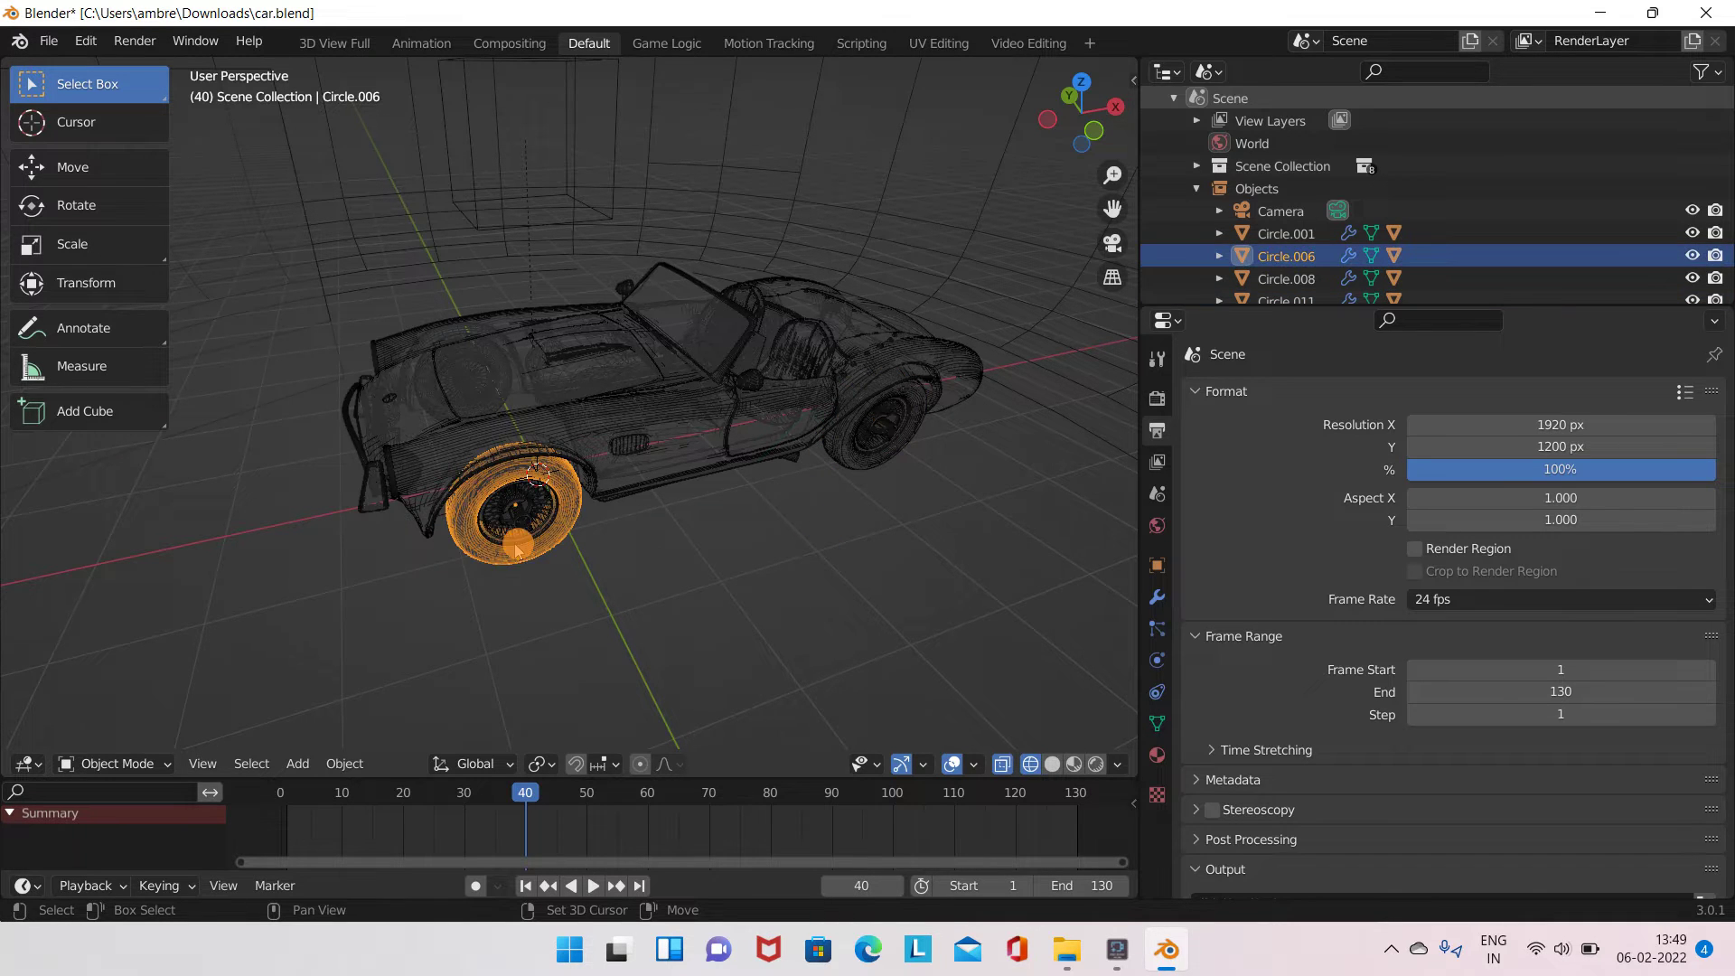
- Add wheels Circle.011, Circle.008, Circle.001 and Circle.006 to the selection
middle_click_drag(956, 496, 819, 512, "shift")
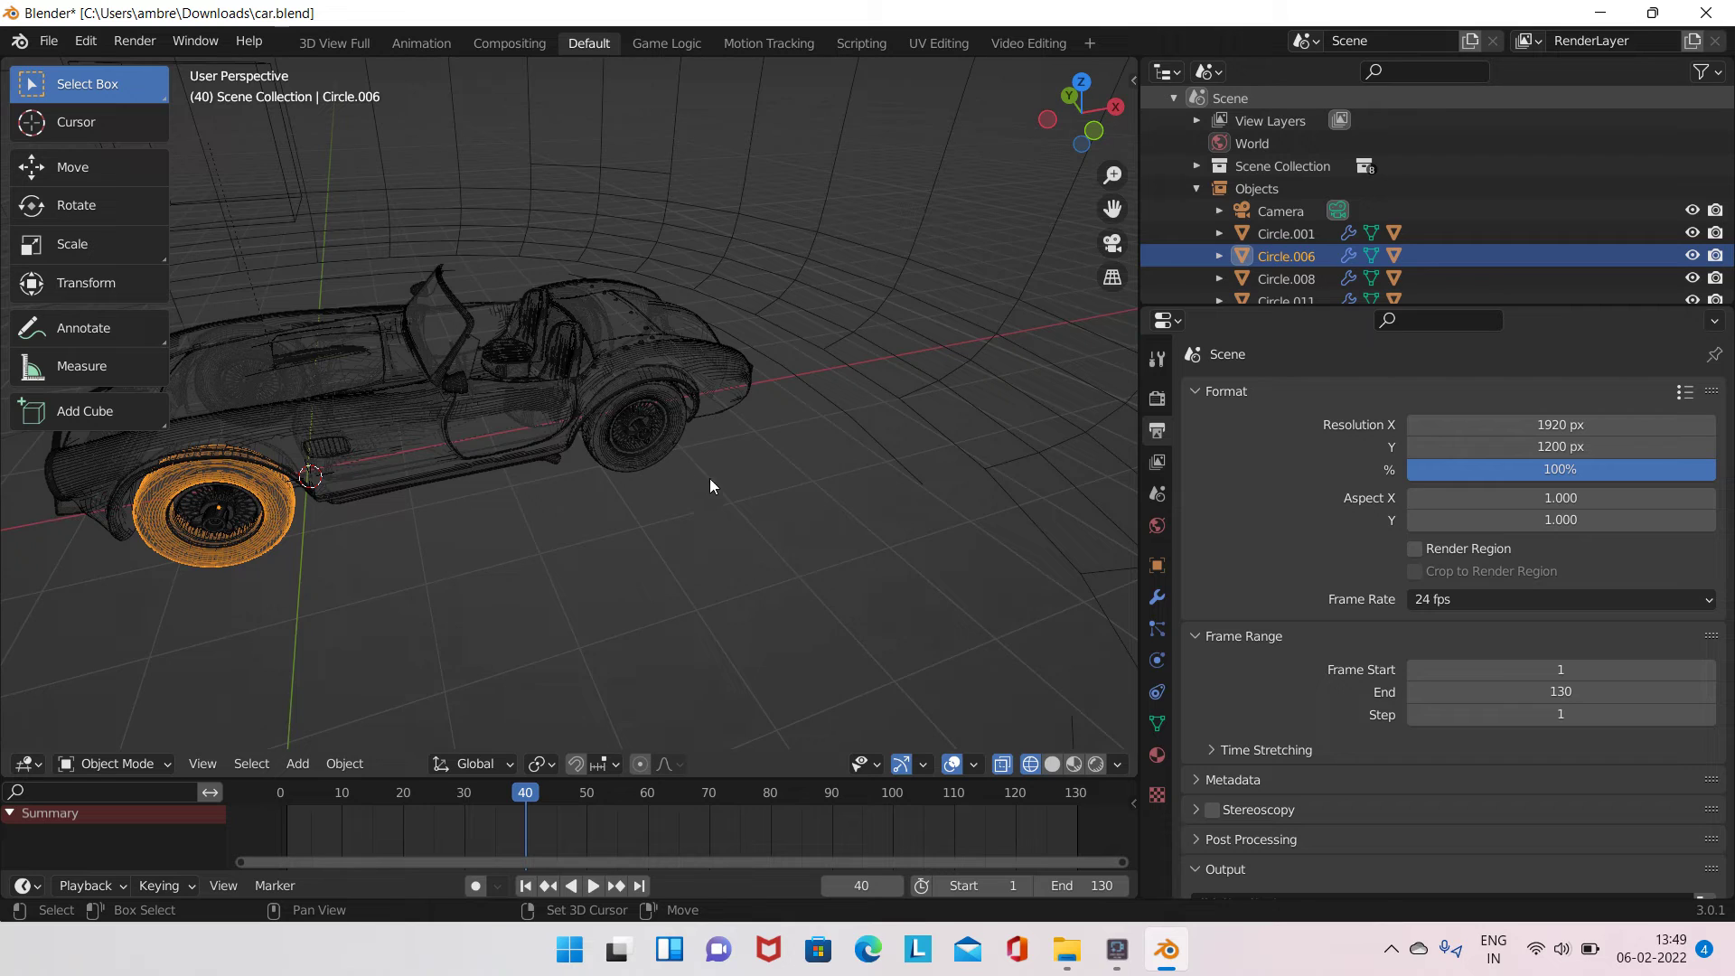
scroll(653, 452, "up", 3)
scroll(622, 464, "up", 2)
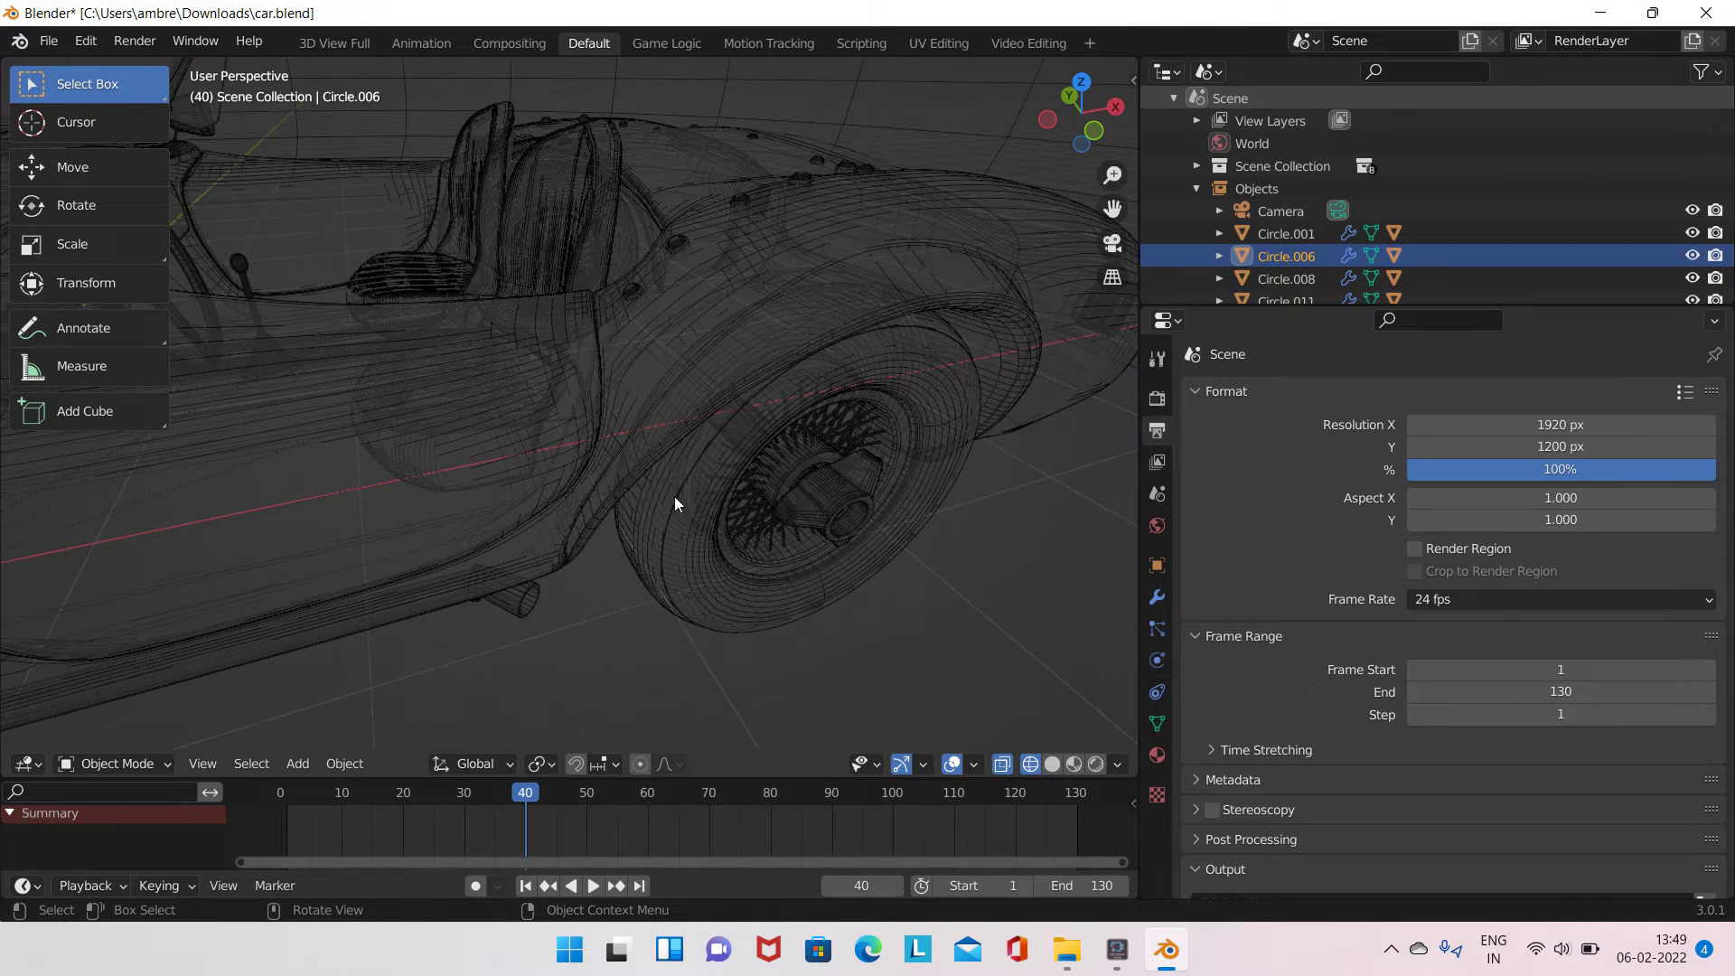
left_click(666, 502)
middle_click_drag(666, 501, 135, 465)
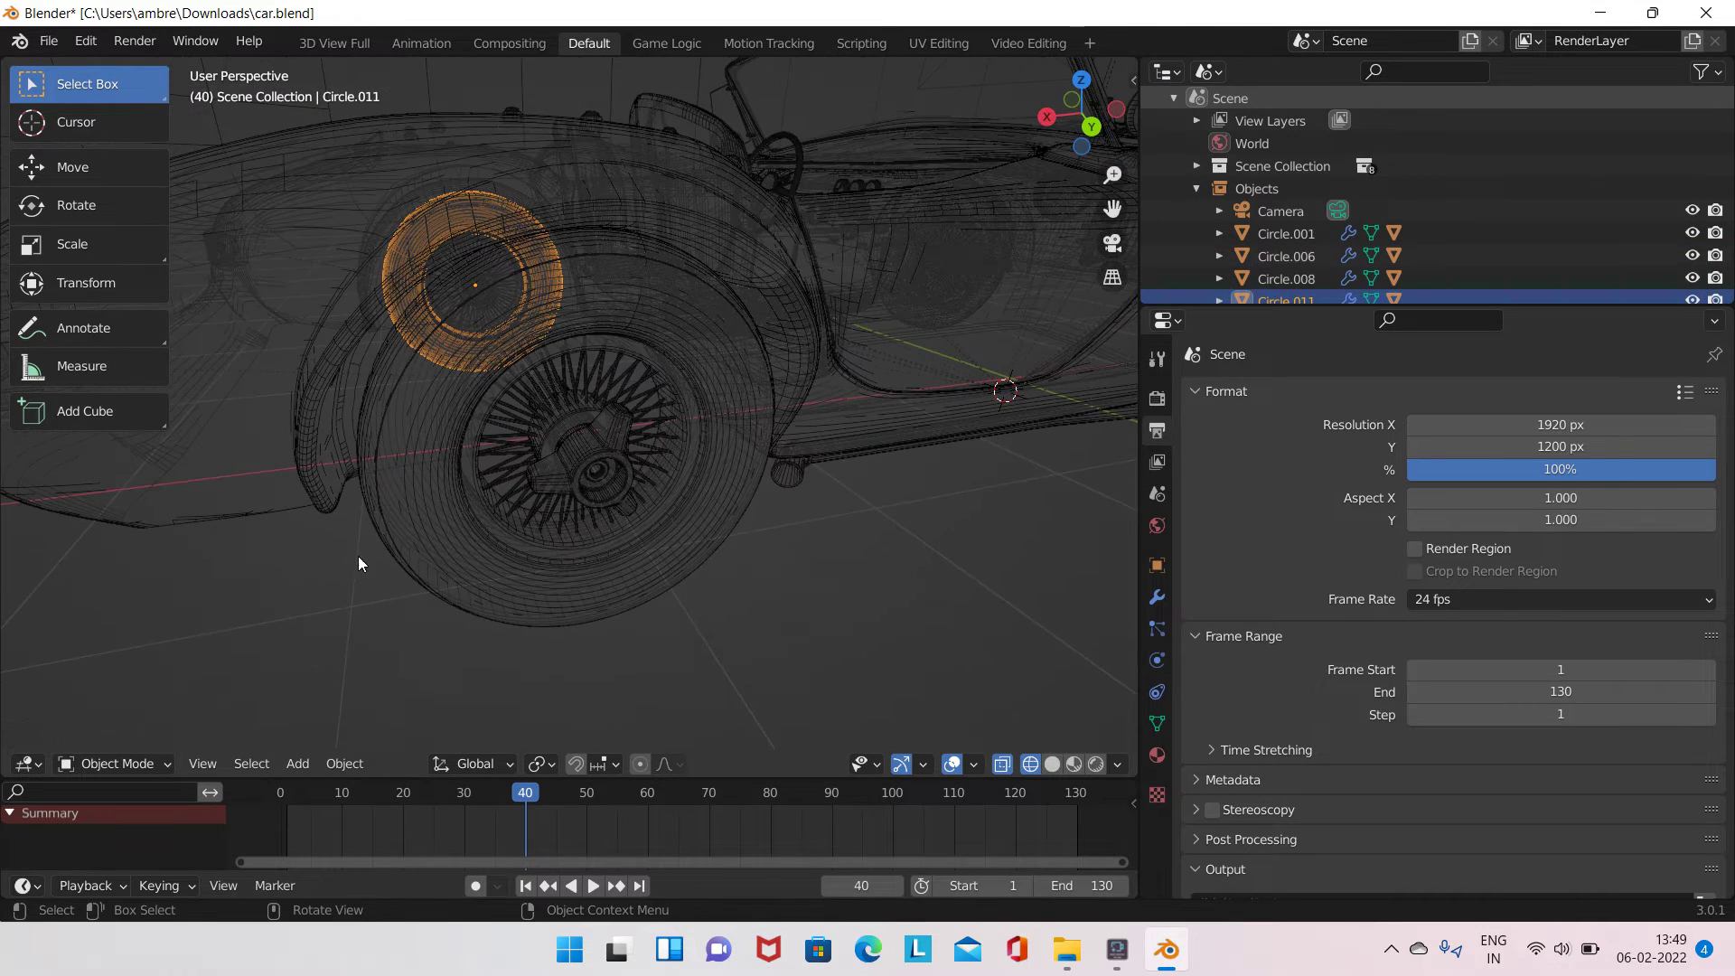
left_click(416, 524)
mouse_move(341, 480)
middle_mouse_down("ctrl")
mouse_move(247, 636)
mouse_move(690, 426)
middle_mouse_up("ctrl")
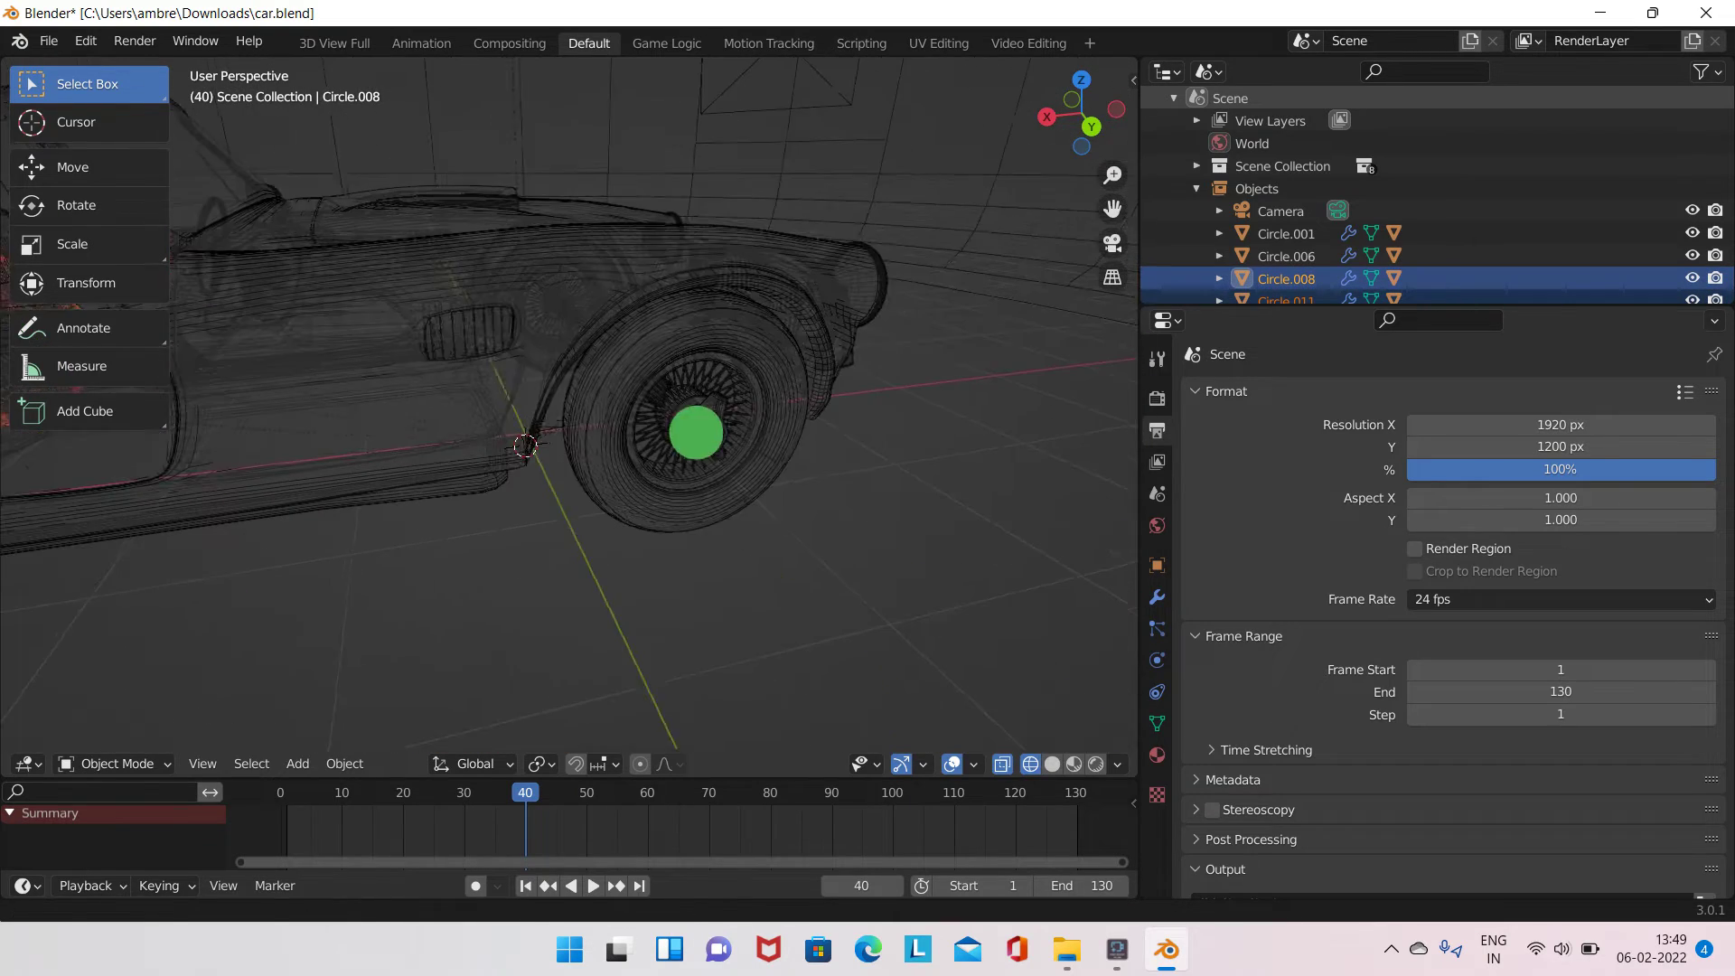
left_click(573, 421, "shift")
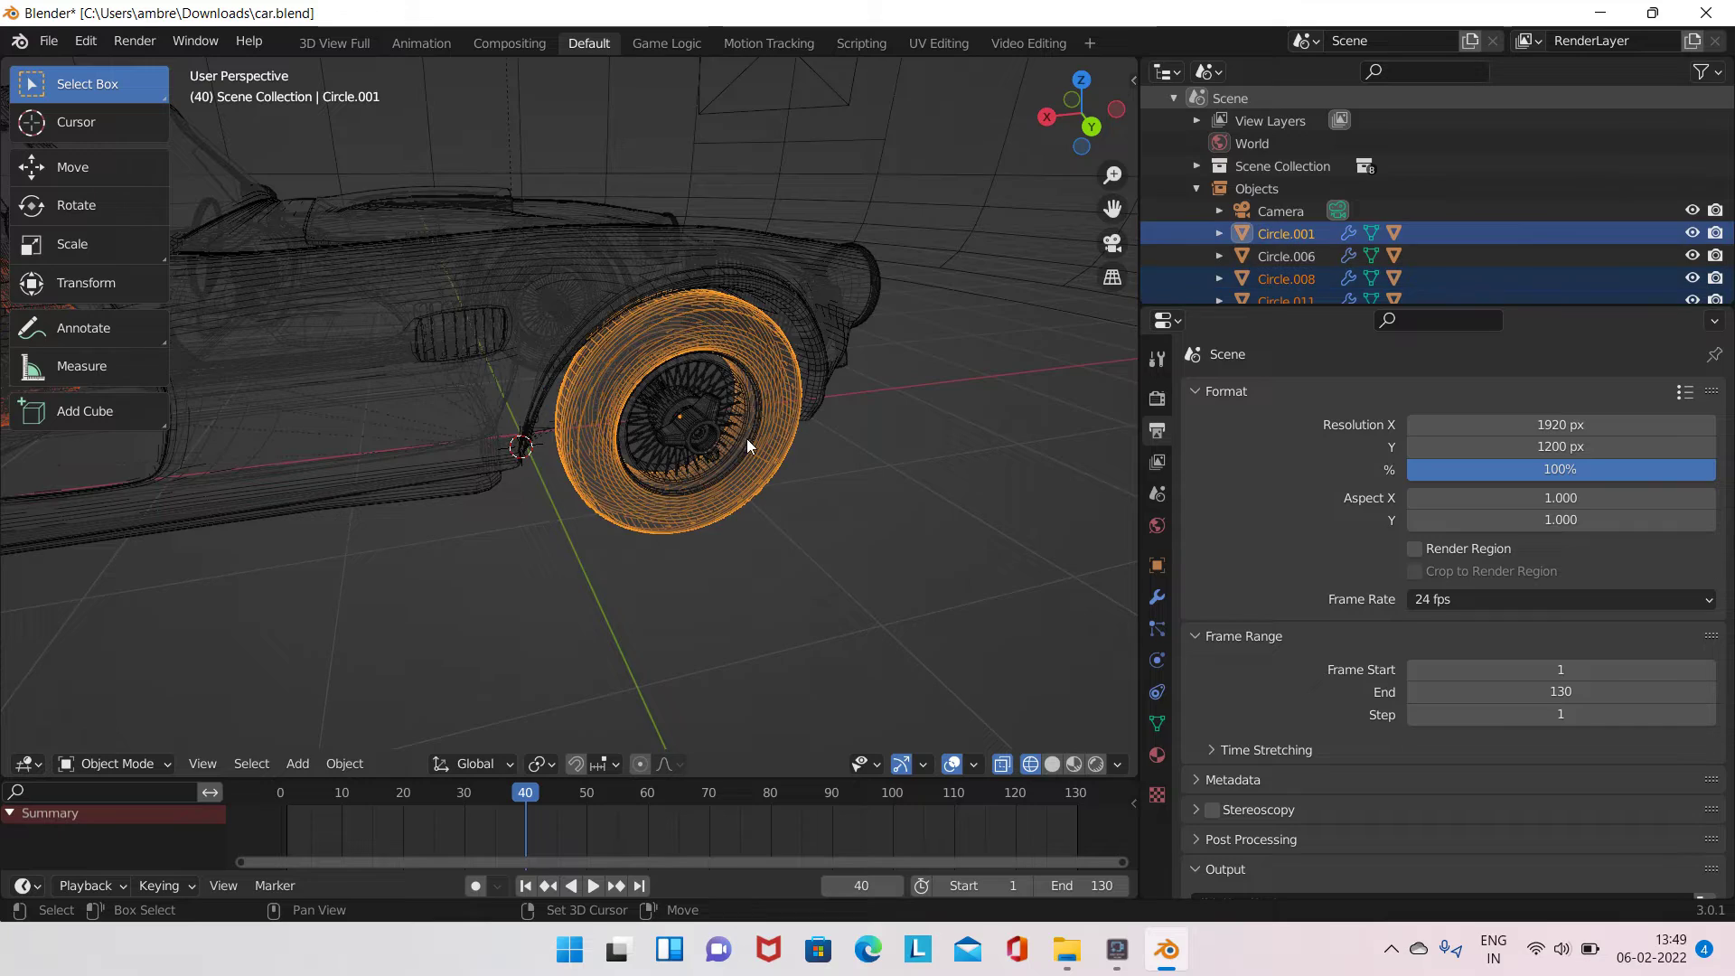
middle_click_drag(747, 438, 724, 711, "ctrl")
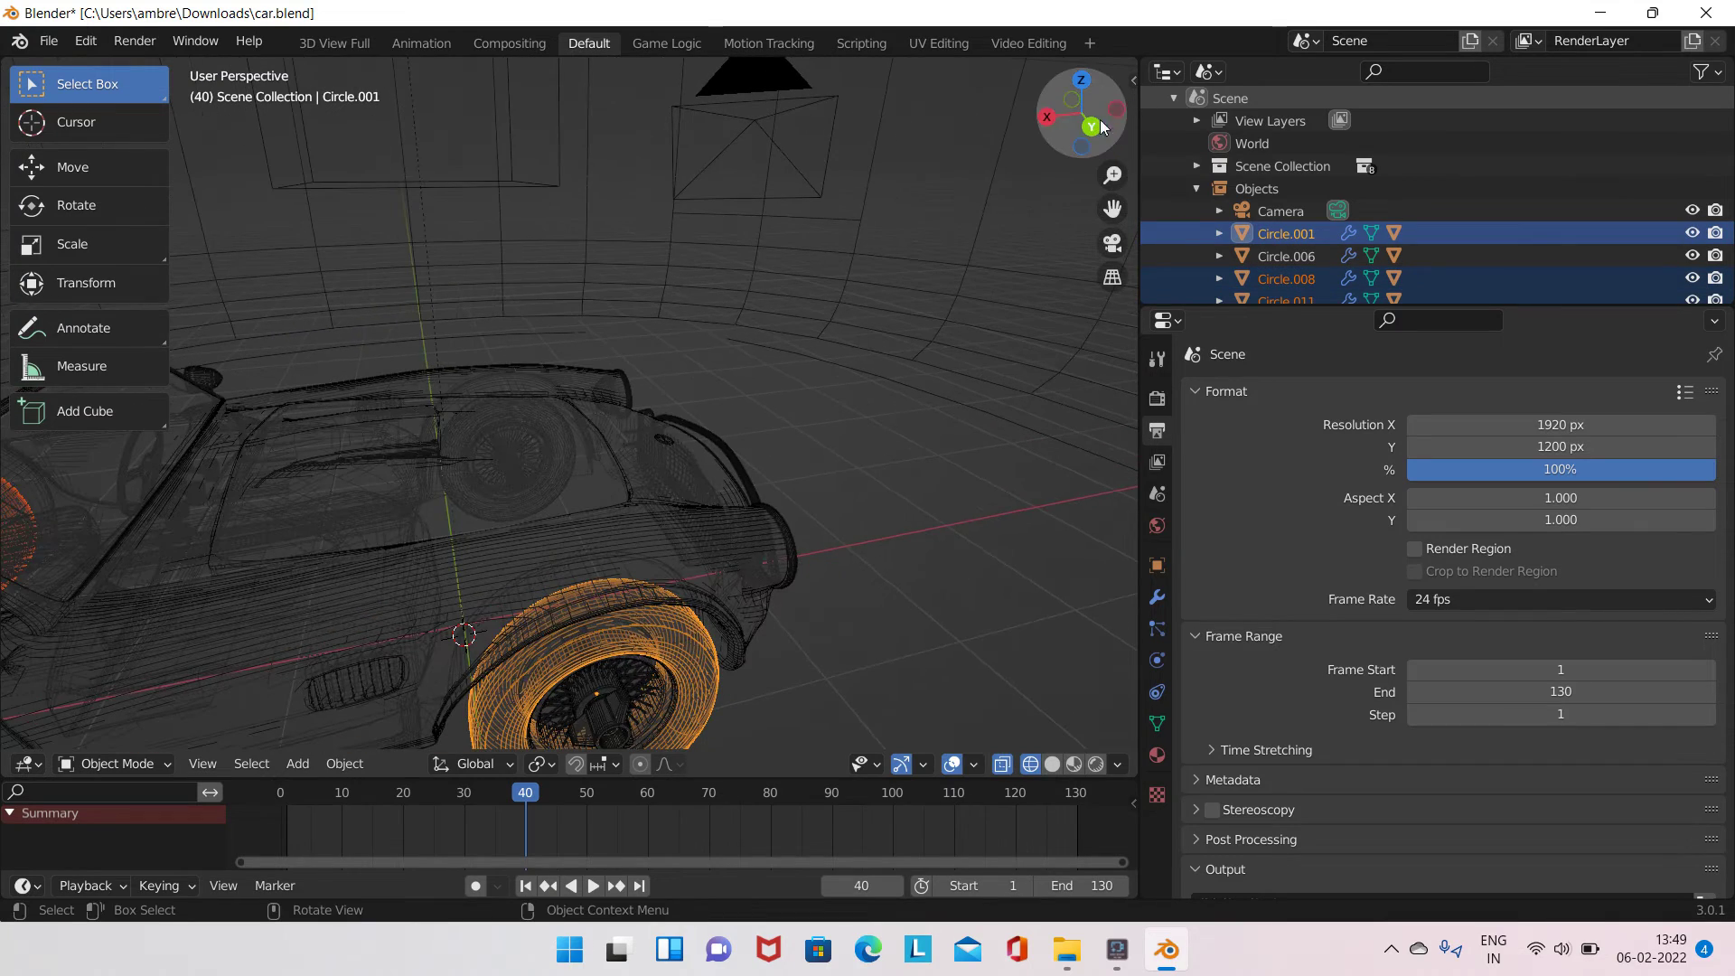
mouse_move(1089, 122)
left_mouse_down()
mouse_move(577, 89)
mouse_move(888, 416)
left_mouse_up()
mouse_move(887, 416)
middle_mouse_down()
mouse_move(798, 545)
mouse_move(688, 645)
middle_mouse_up()
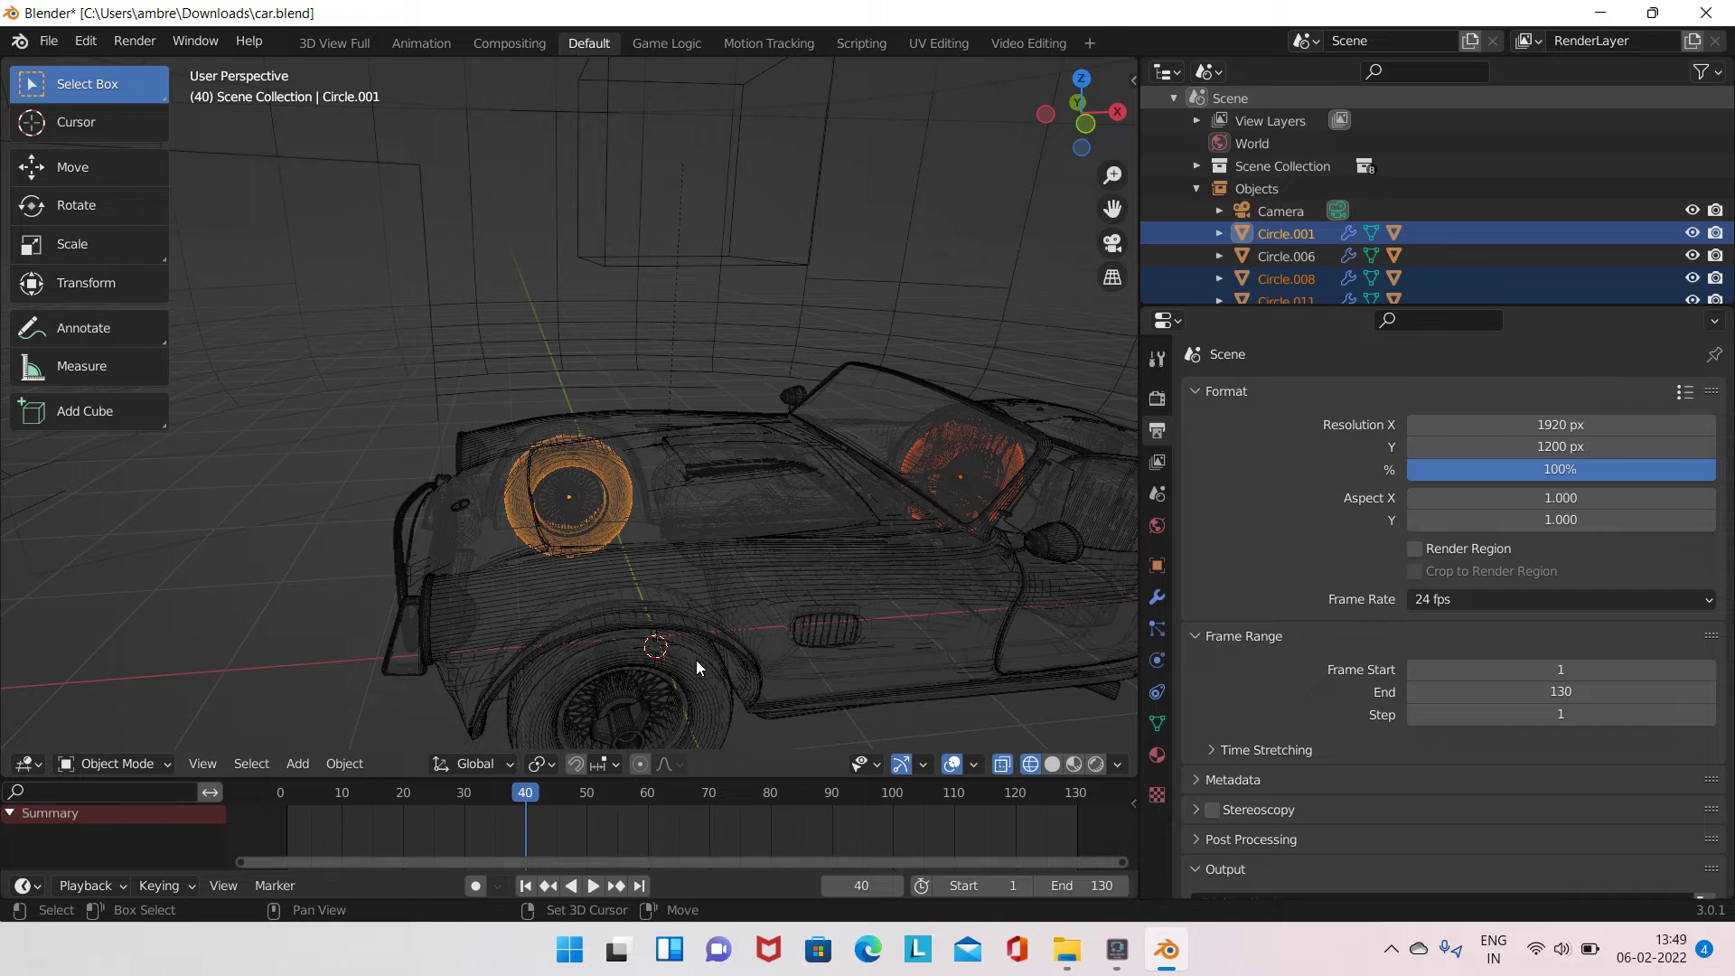
left_click(696, 659, "shift")
- Add the Empty as active and parent the wheels to it with Object (Keep Transform)
key("shift")
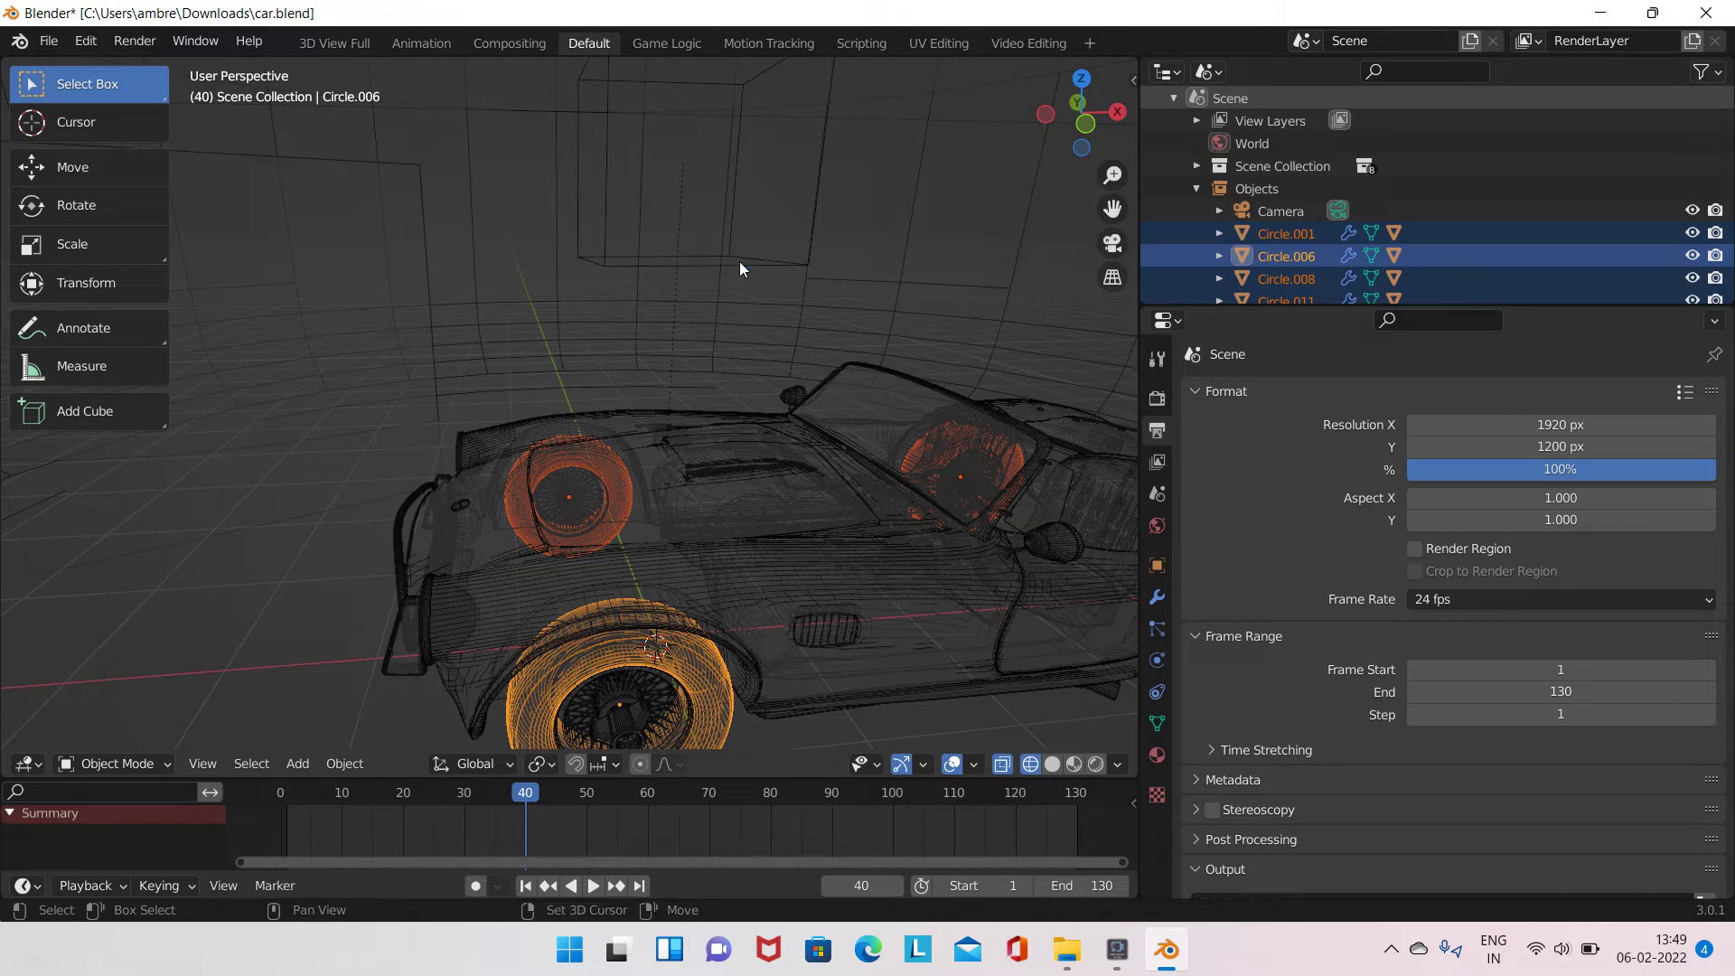
left_click(784, 262, "shift")
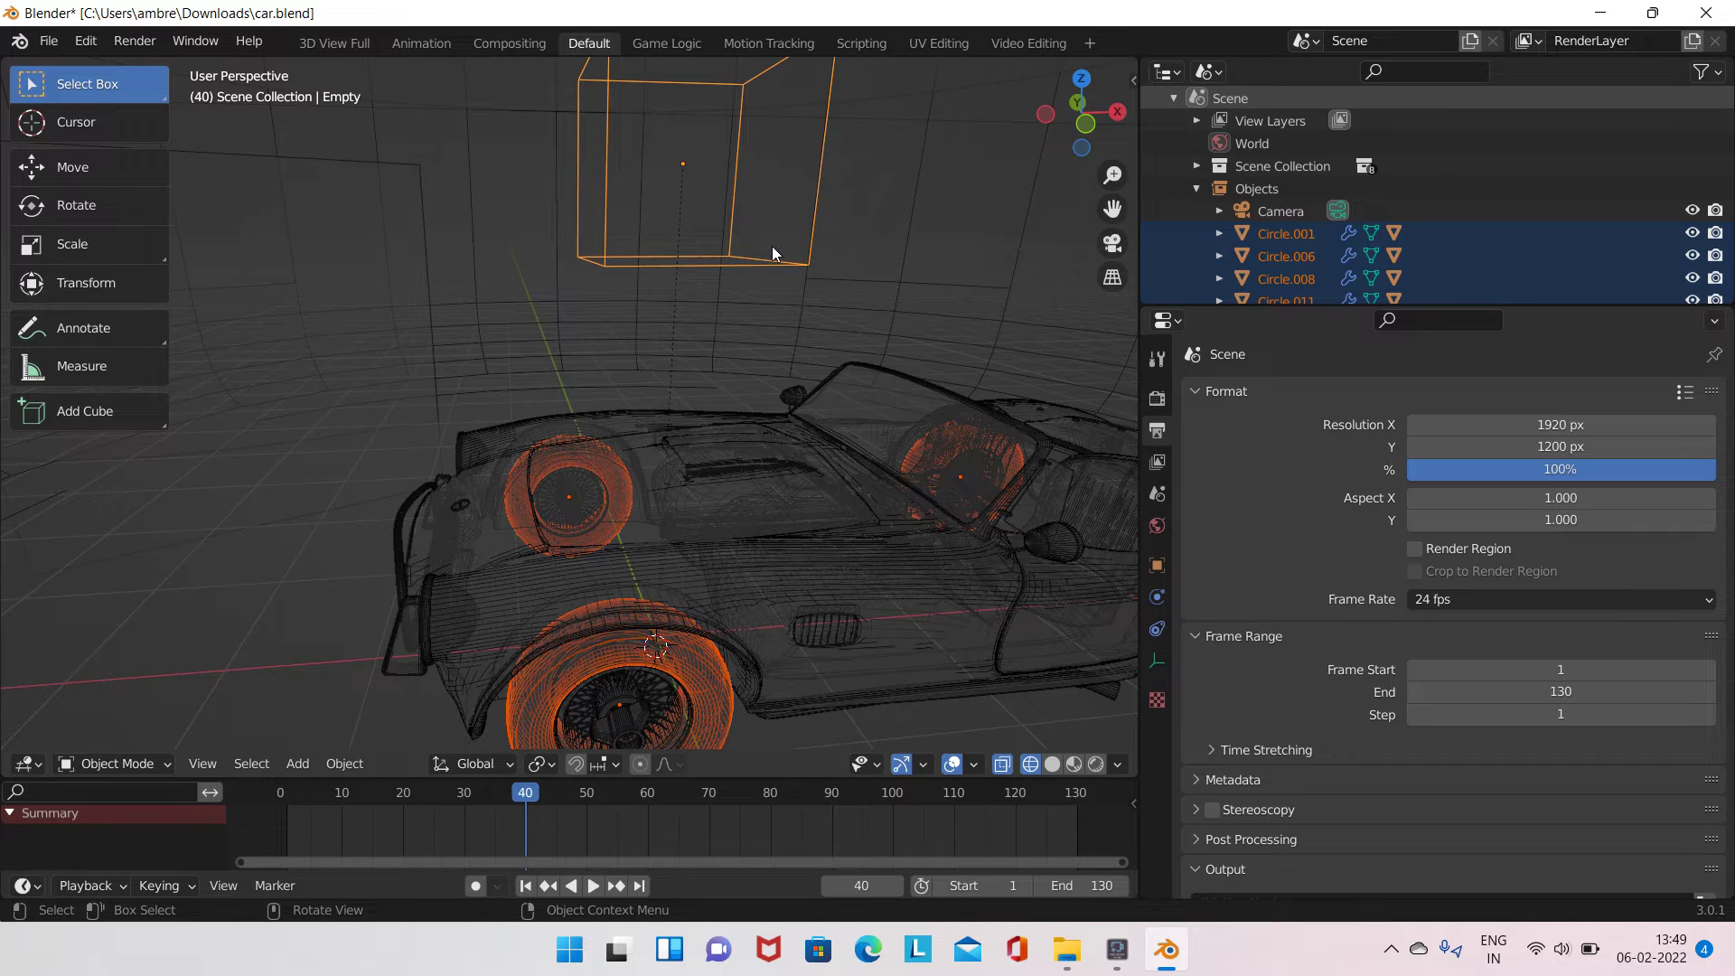
key("ctrl+p")
left_click(772, 245)
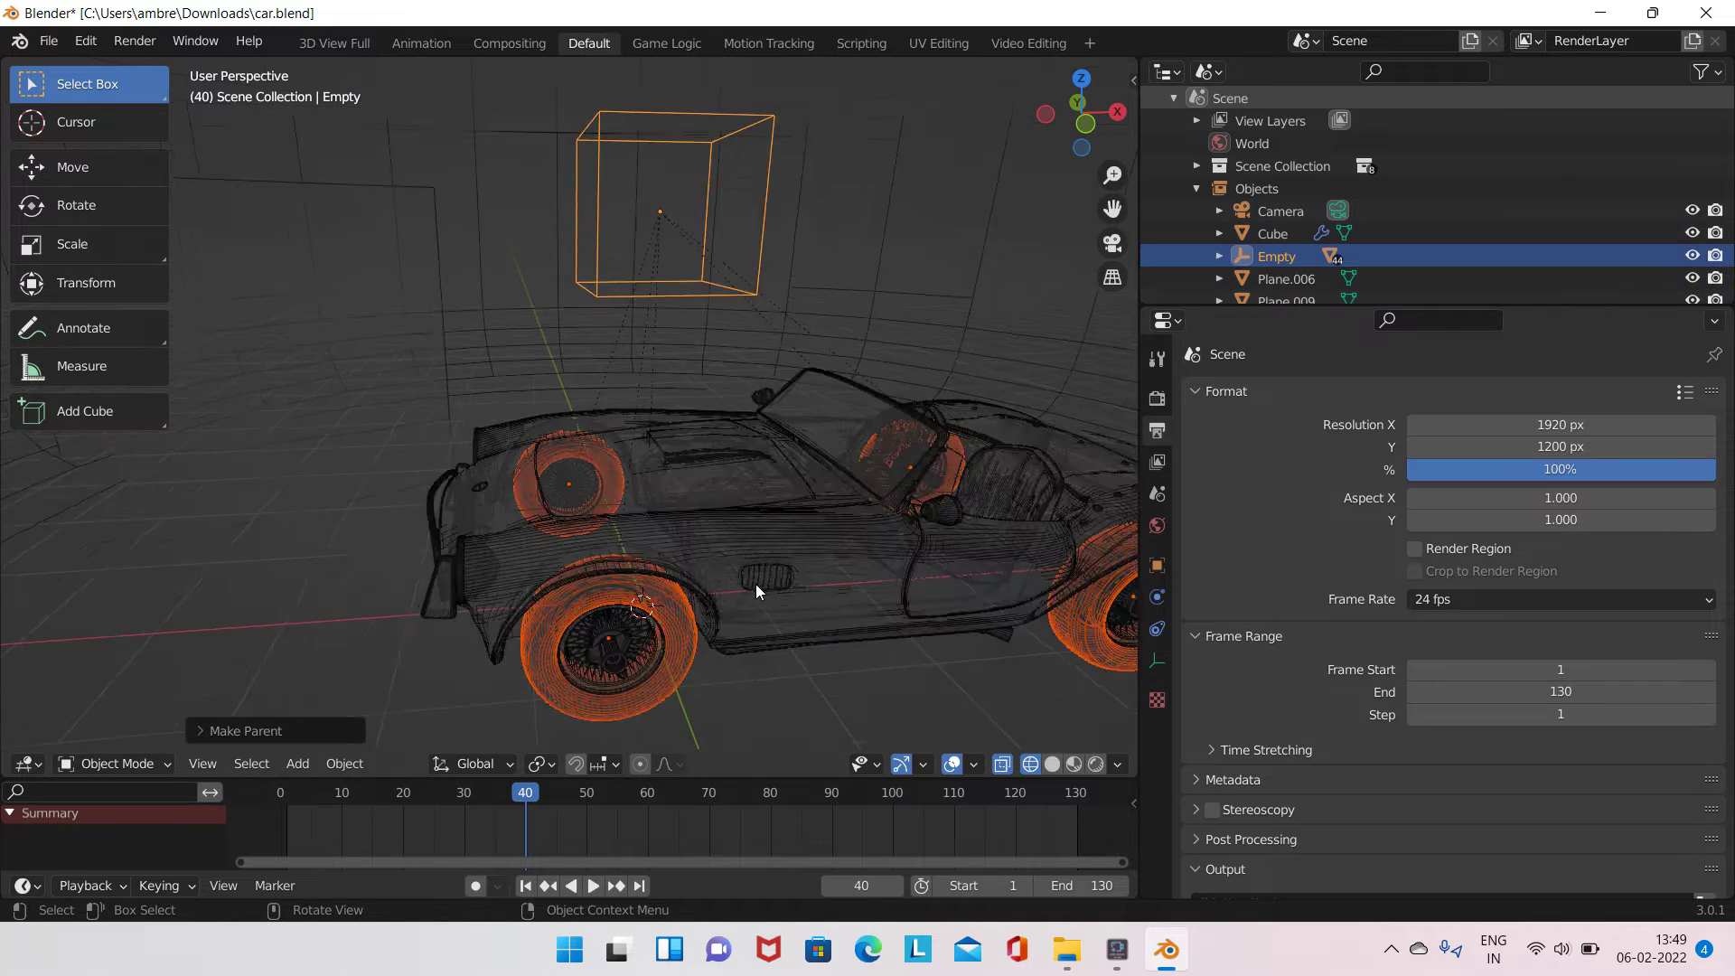
scroll(756, 584, "down", 3)
left_click(720, 708)
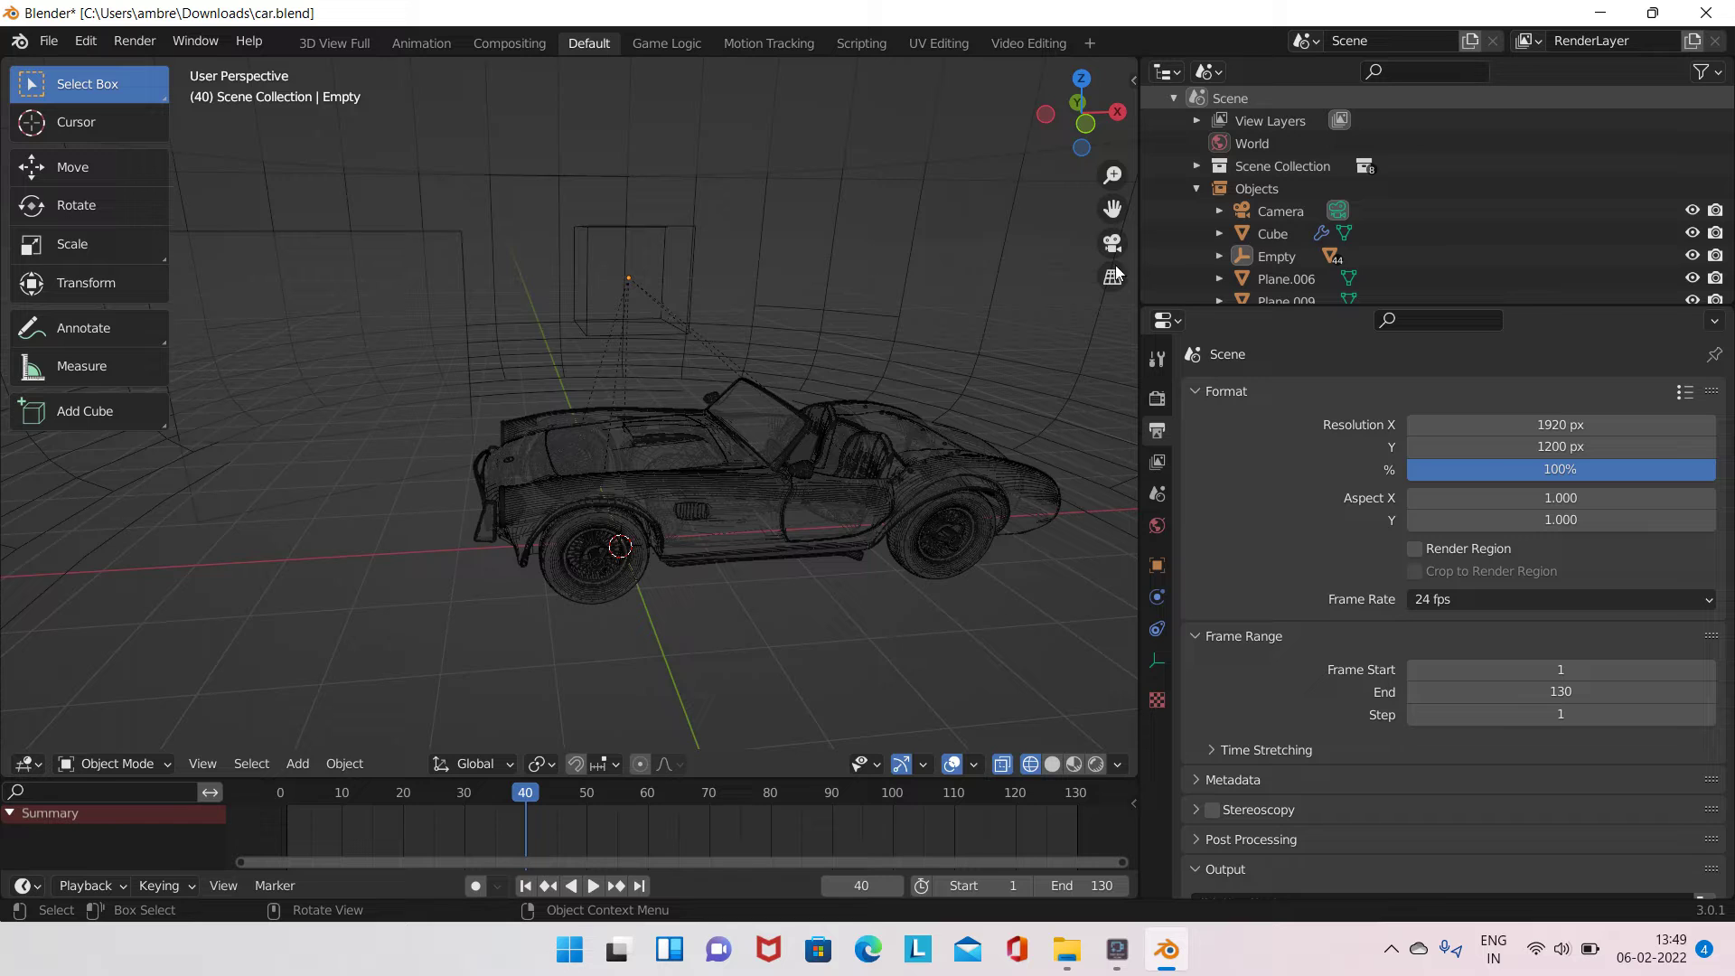
- Nudge the Empty slightly to X 0.08353, Y 0.01427, Z 3.29343
left_click(1270, 257)
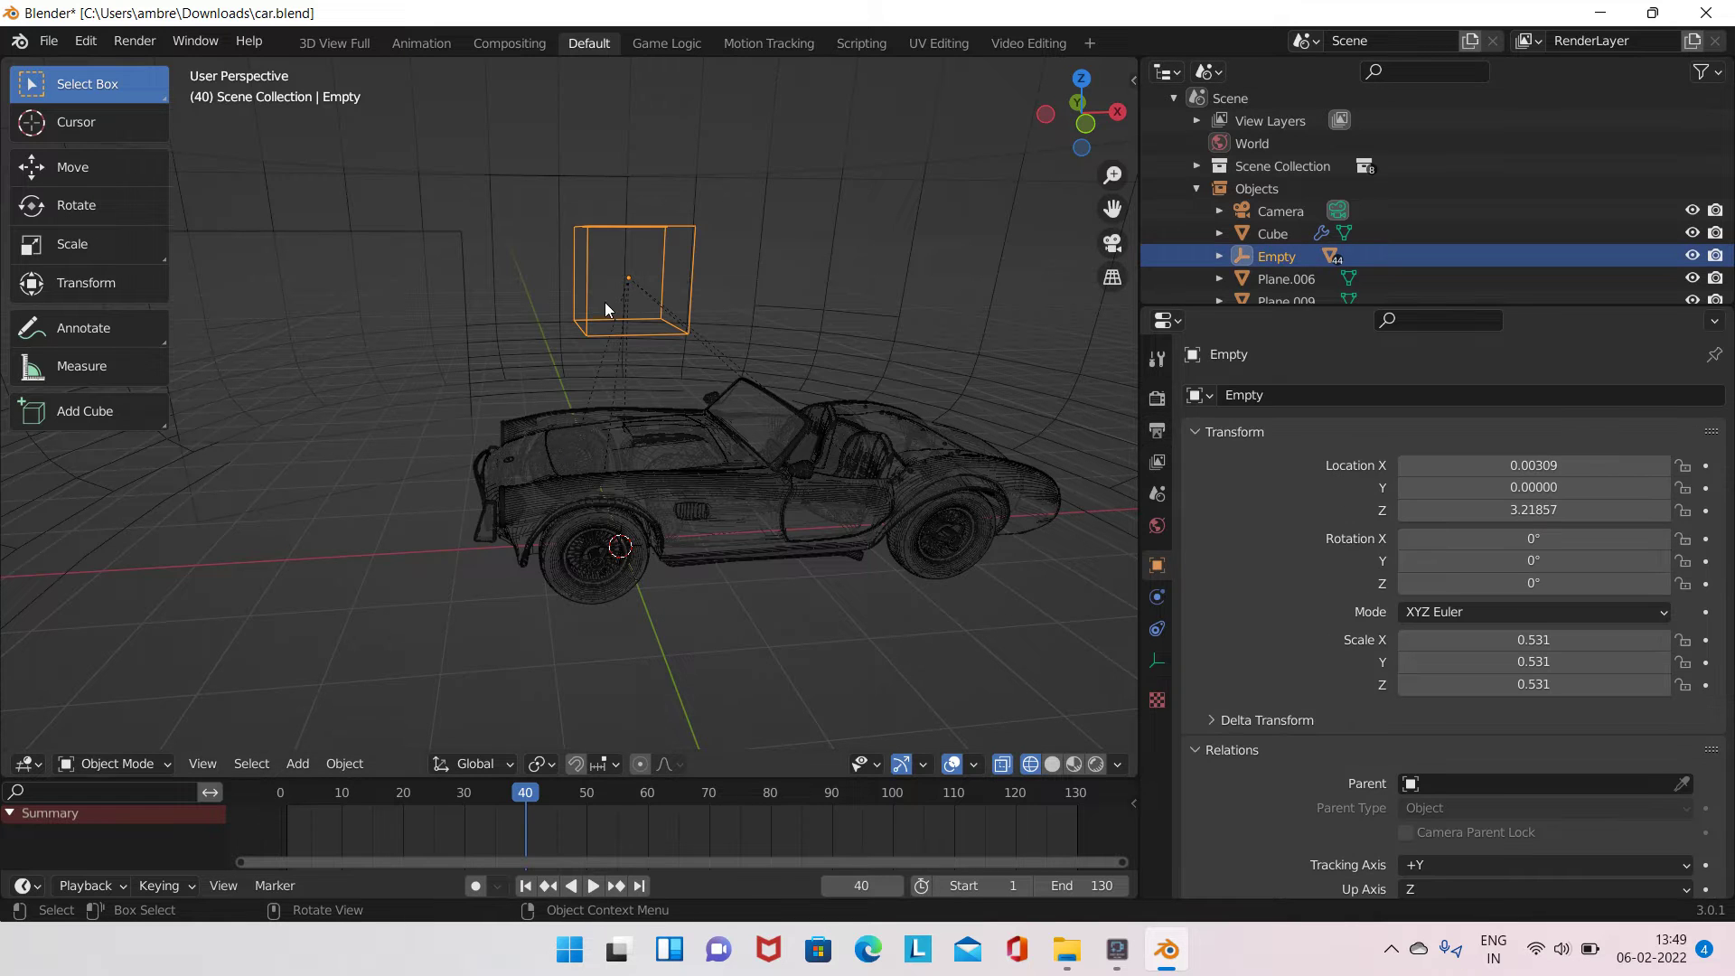
left_click_drag(614, 307, 625, 297)
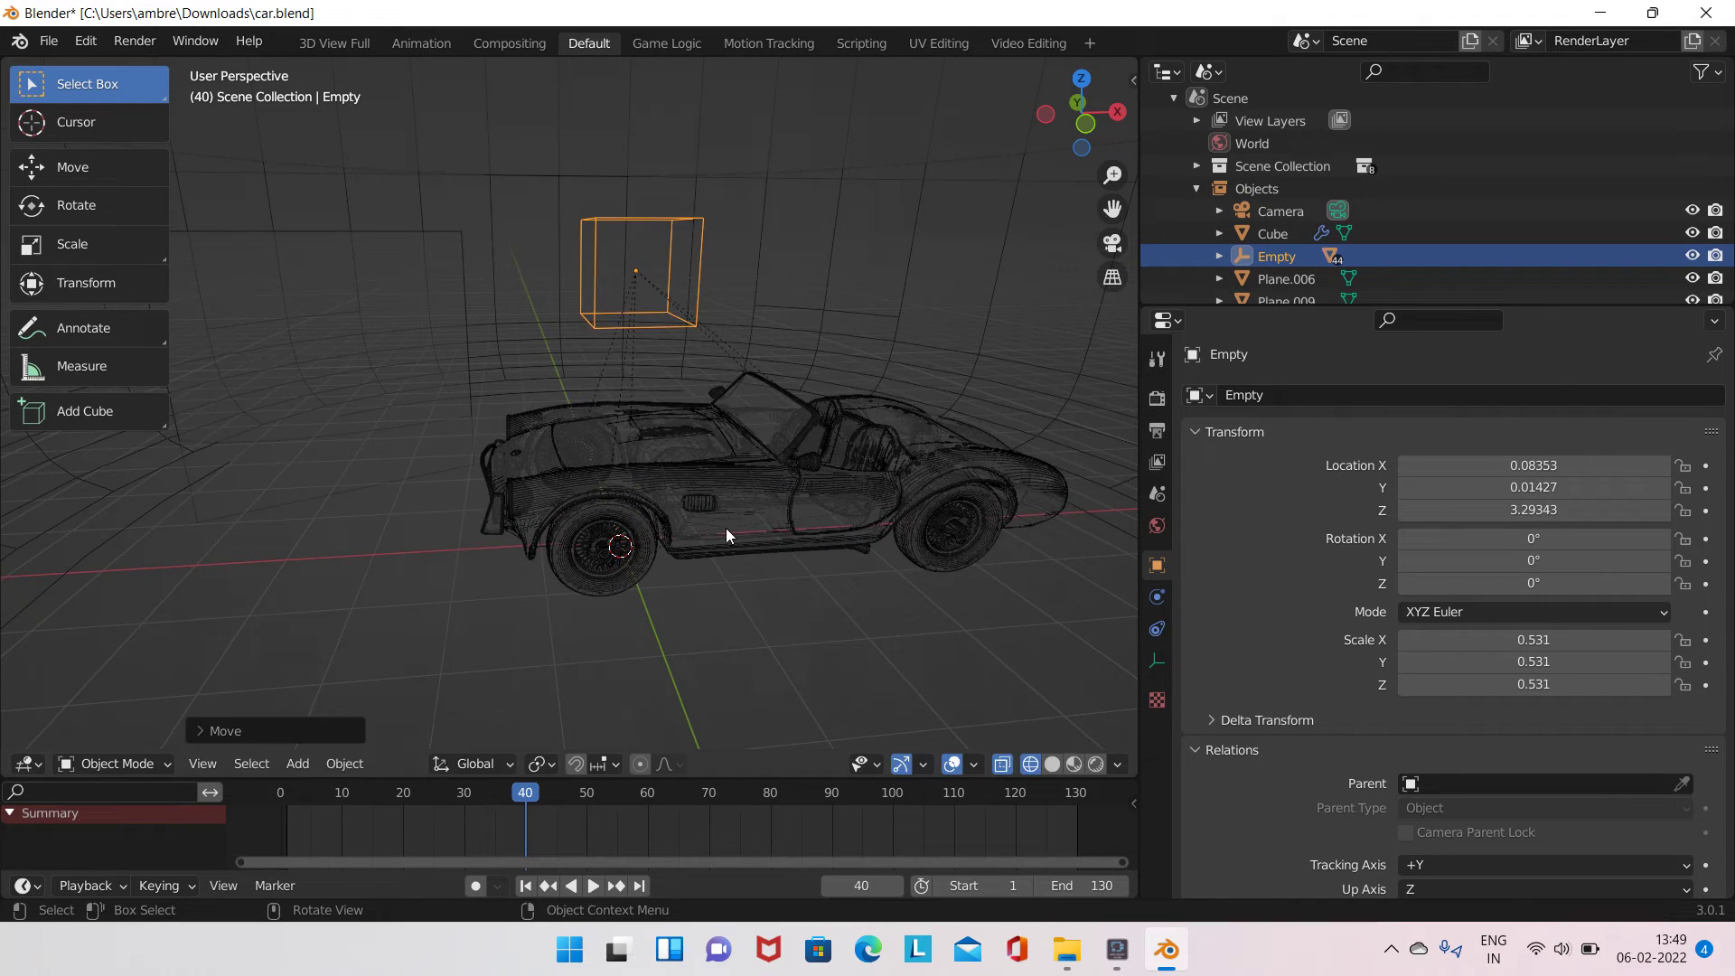
mouse_move(729, 535)
middle_mouse_down()
mouse_move(496, 445)
mouse_move(650, 523)
mouse_move(701, 511)
mouse_move(659, 529)
middle_mouse_up()
left_click(677, 530)
- Select front wheel Circle.006 and show its transform values in the sidebar Item tab
scroll(650, 525, "up", 2)
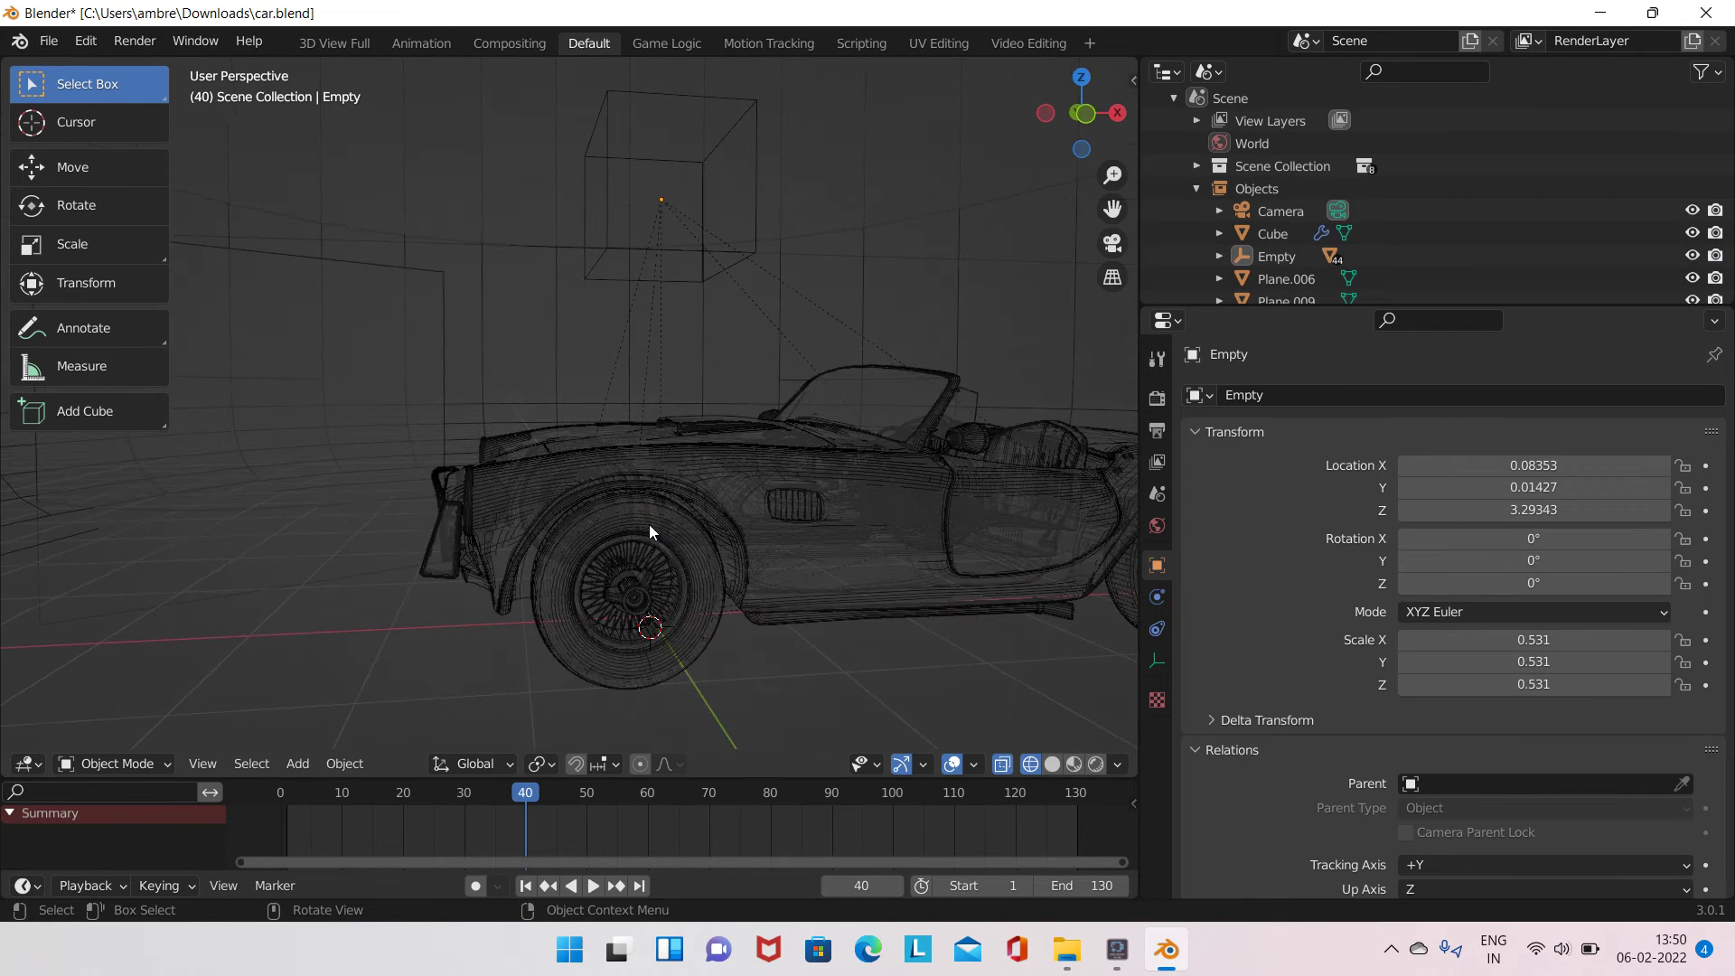
left_click(644, 523)
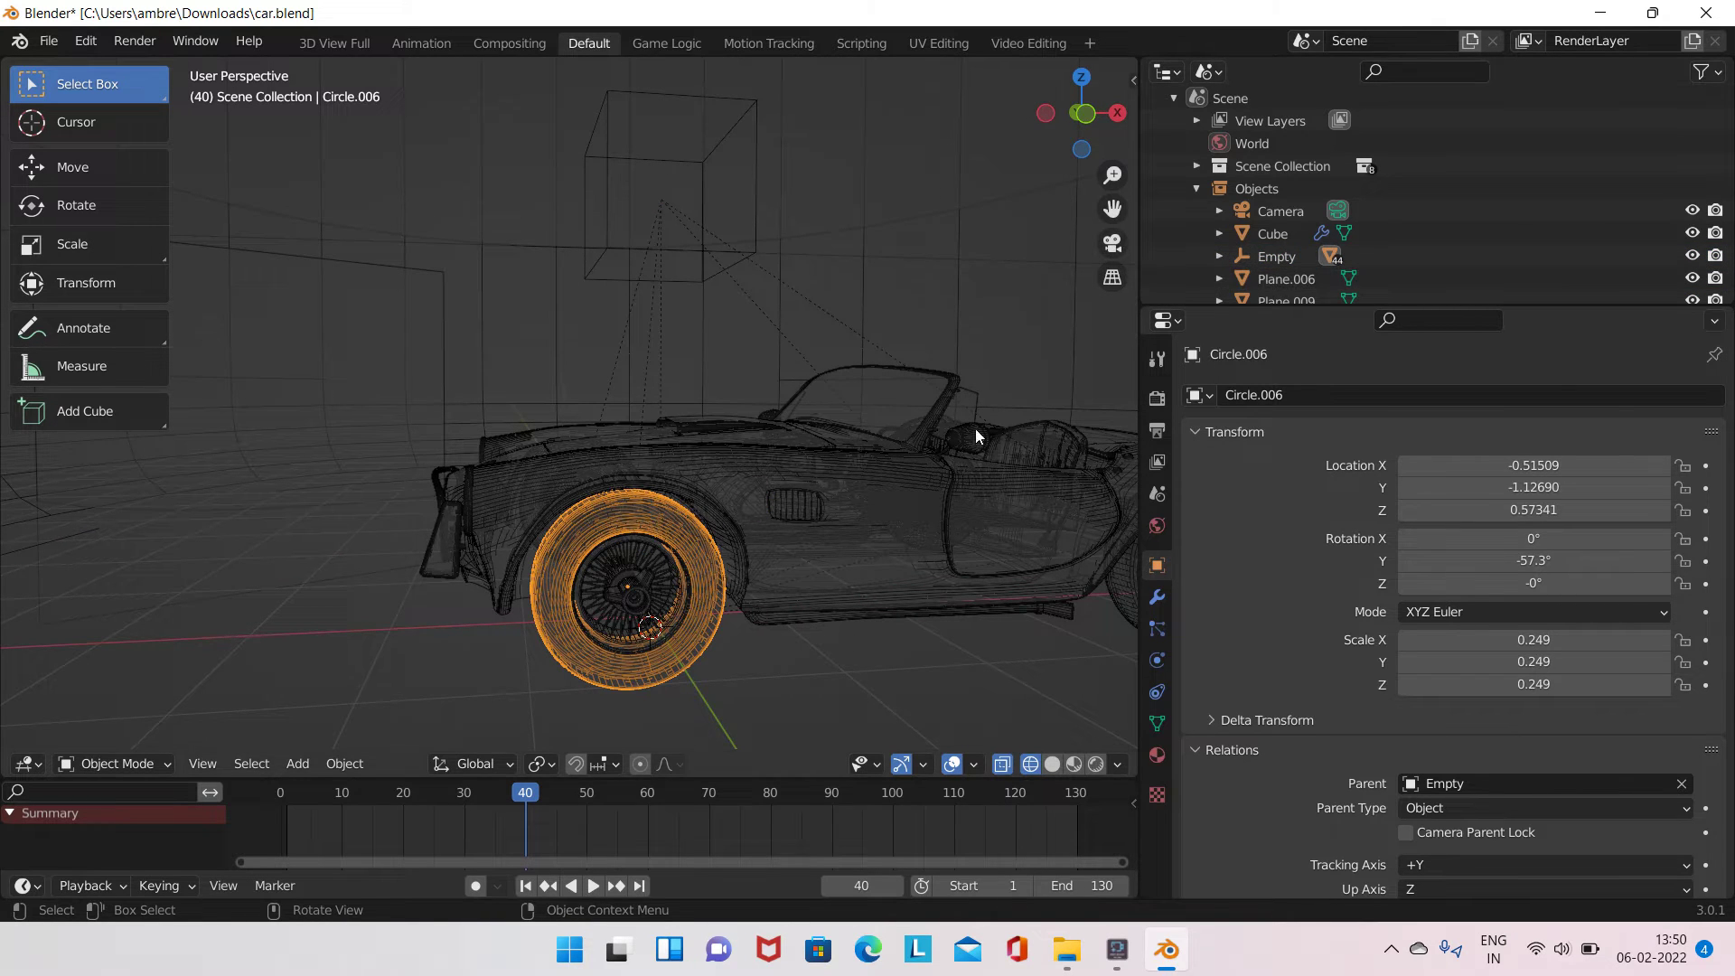
key("n")
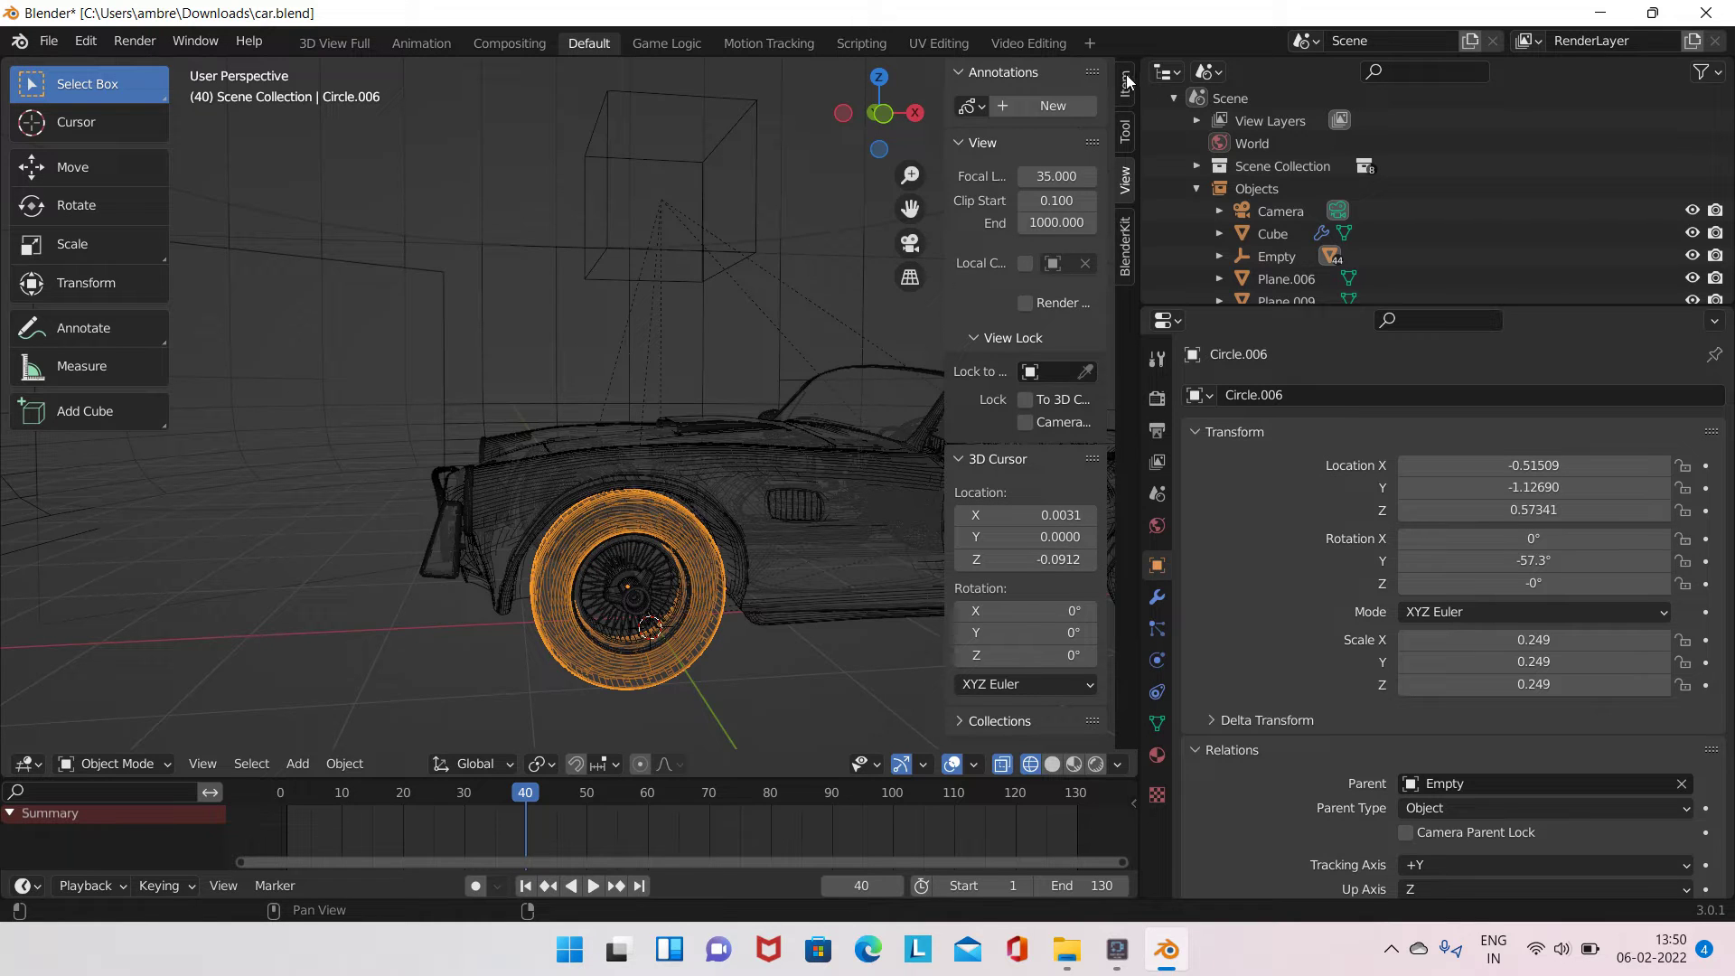
left_click(1126, 84)
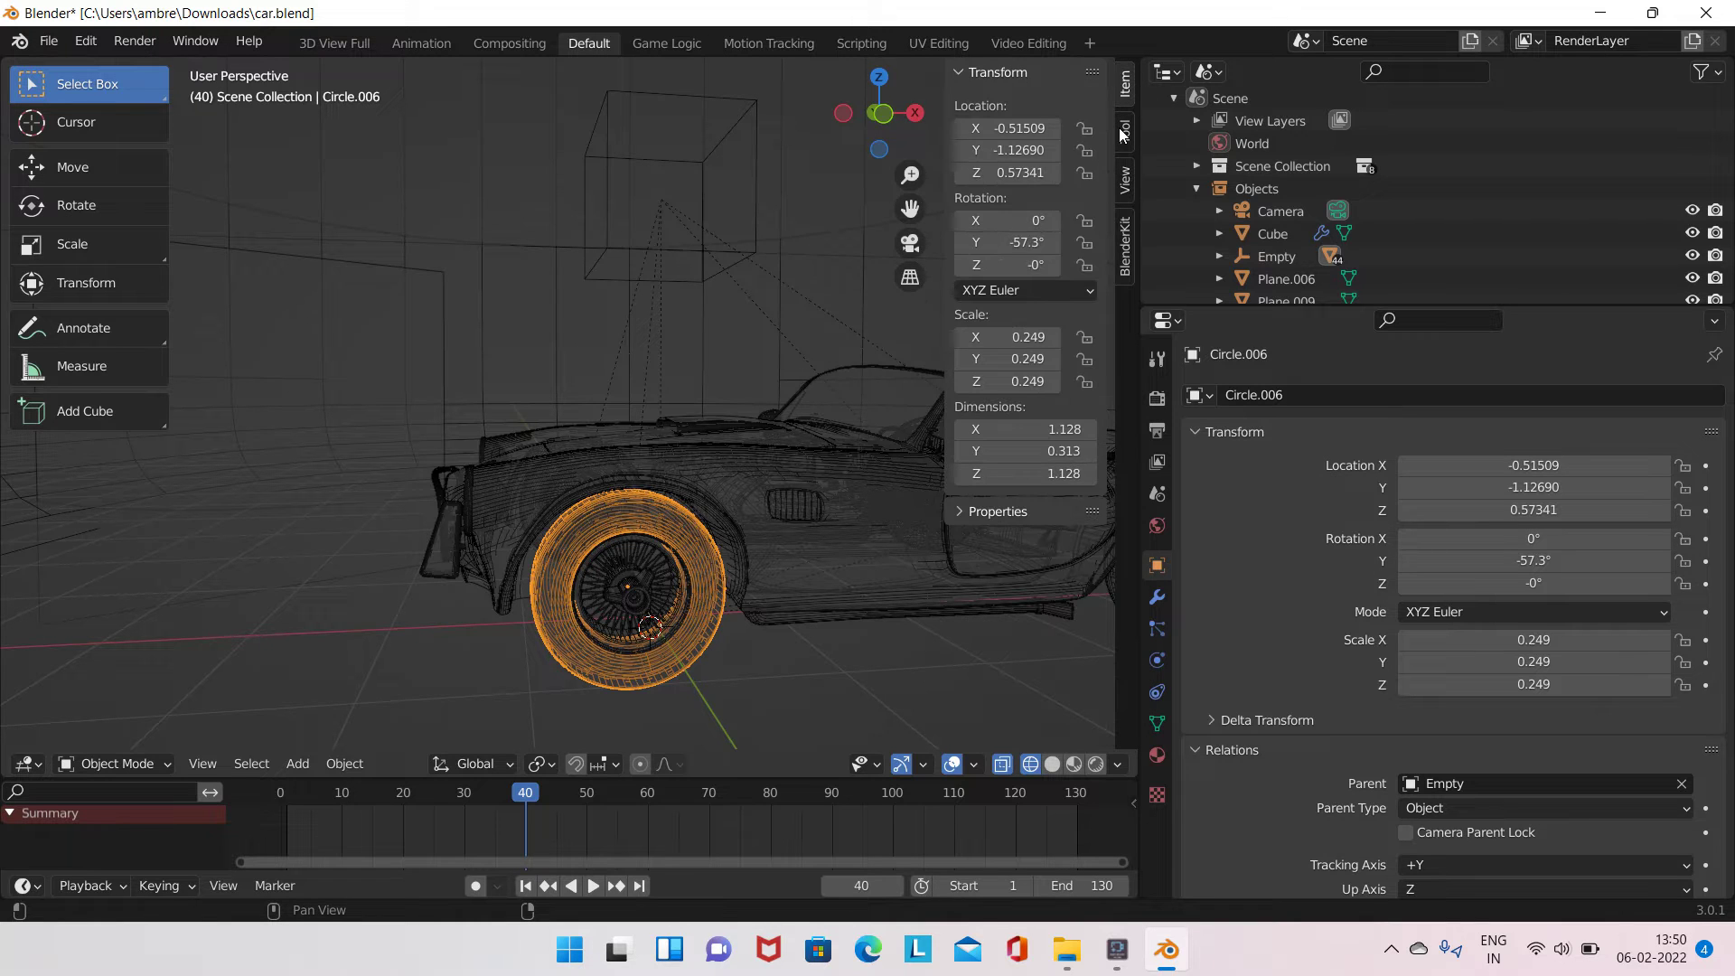
- Add a 3*var Y-rotation driver to Circle.006 with the Empty as variable object
right_click(1005, 244)
left_click(904, 295)
double_click(877, 402)
key("BackSpace")
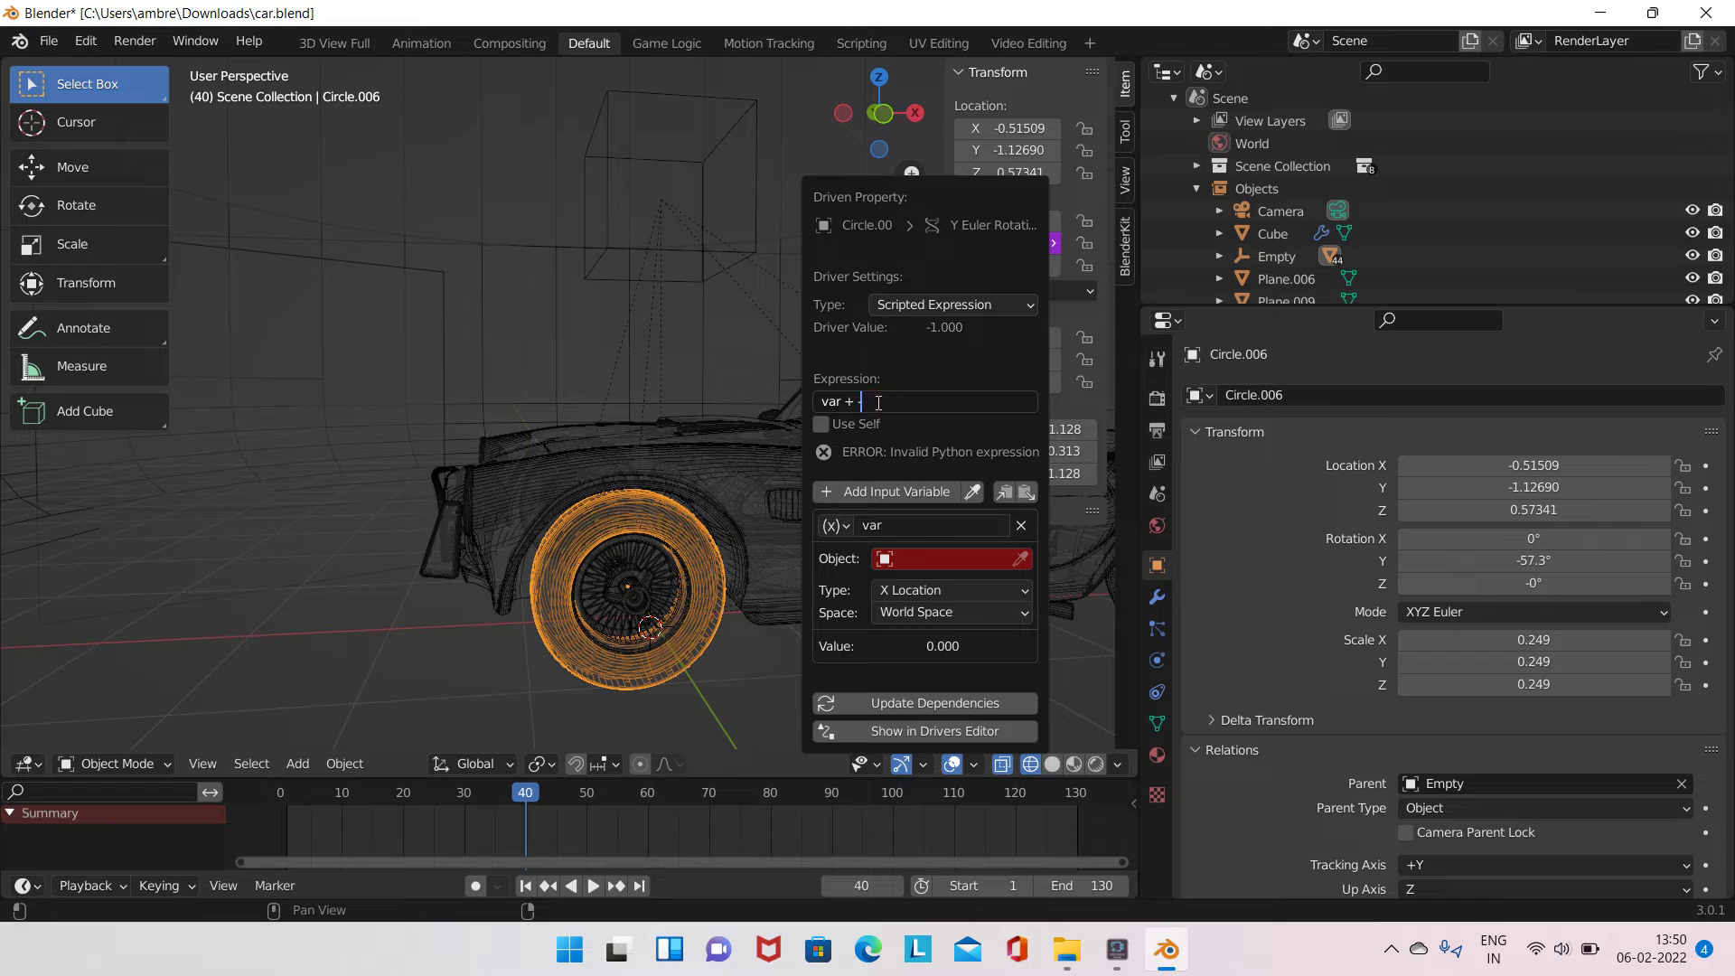
left_click(822, 402)
type("3*")
left_click(936, 569)
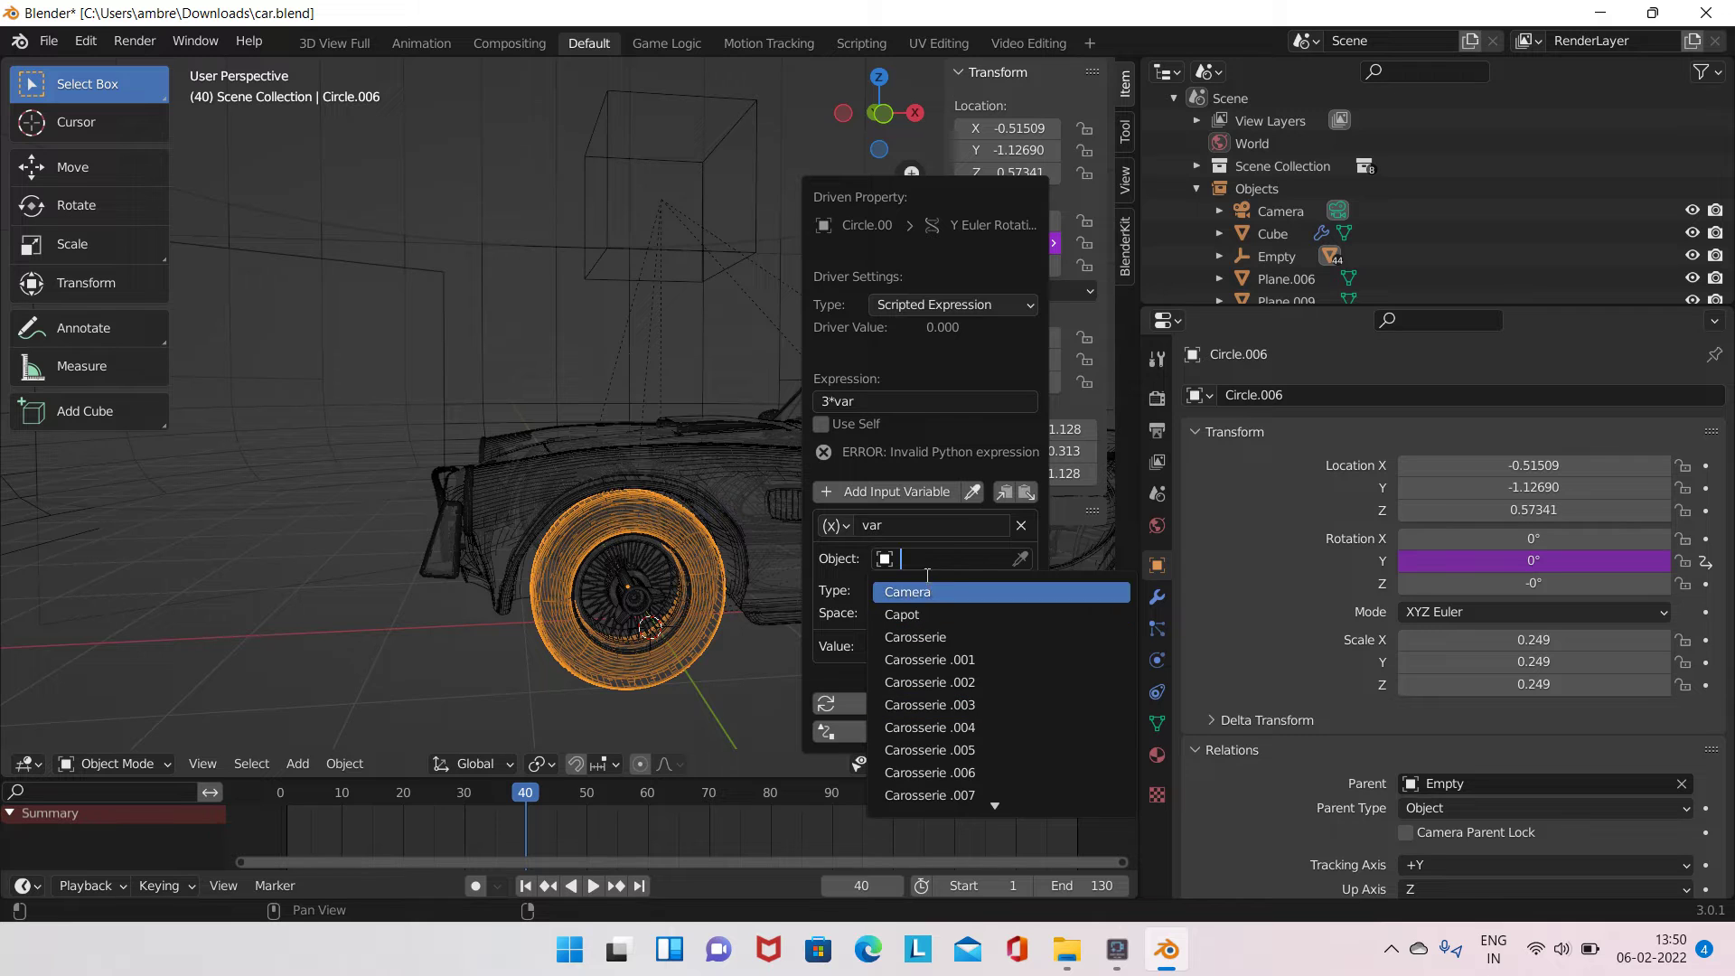
type("emp")
left_click(911, 592)
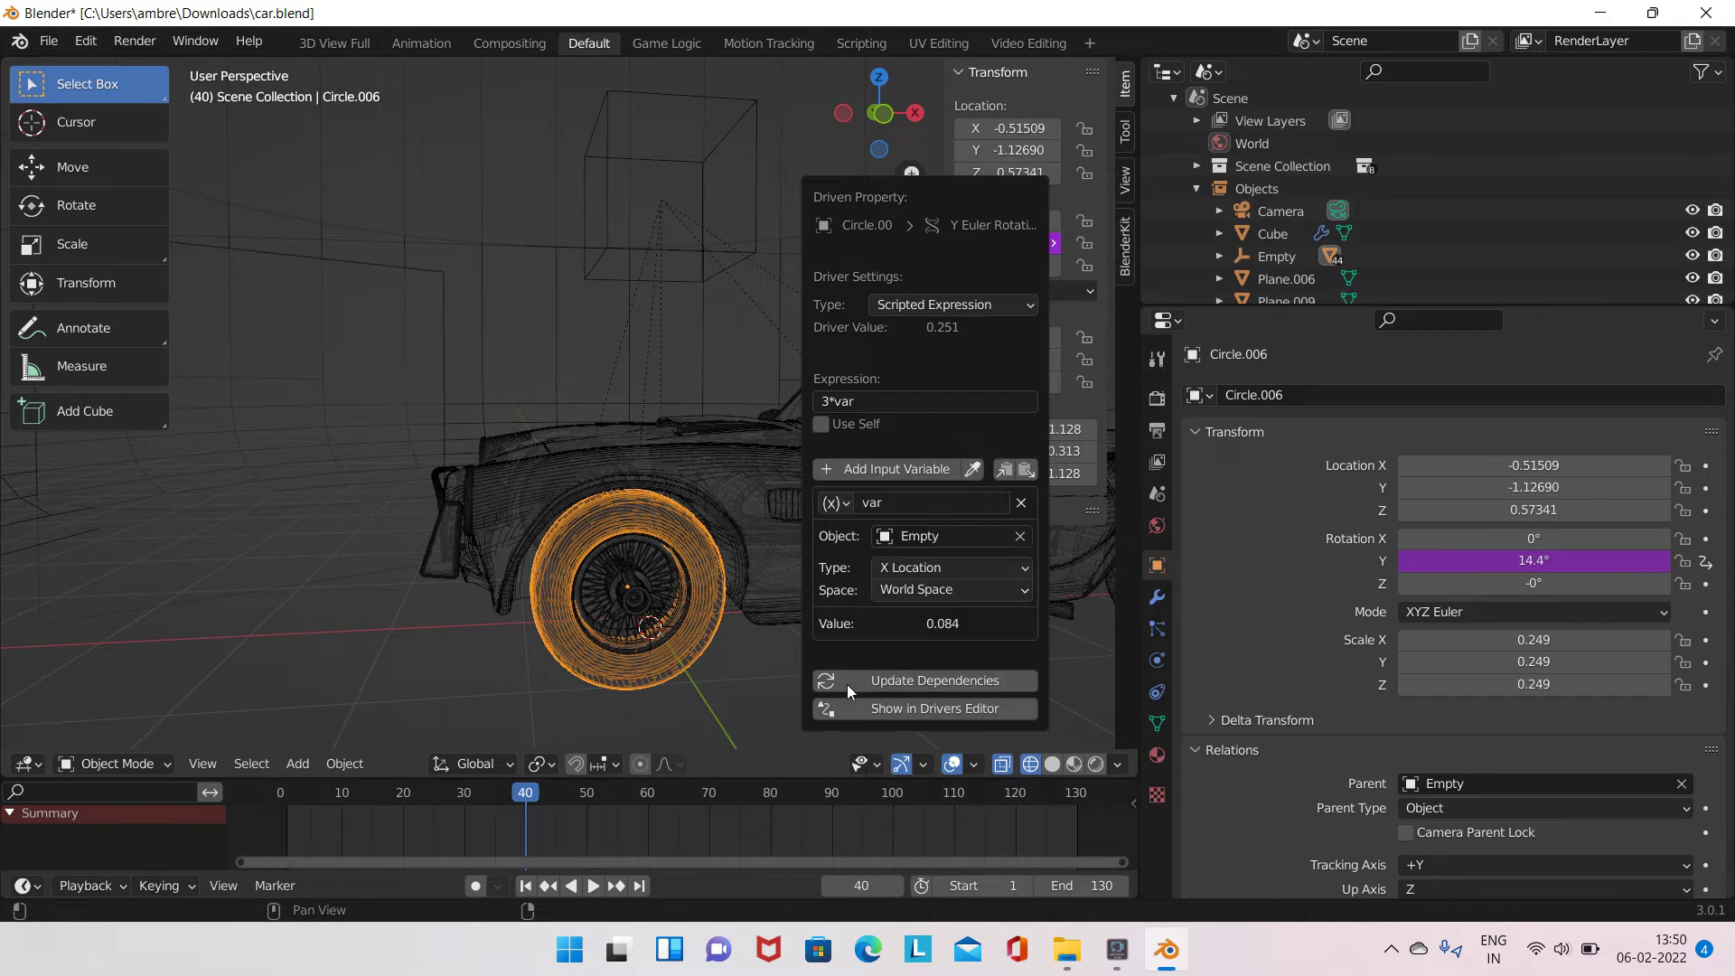
- Select rear wheel Circle.011 and give its Y rotation the same 3*var Empty driver
mouse_move(848, 685)
middle_mouse_down()
mouse_move(697, 550)
mouse_move(782, 446)
middle_mouse_up()
left_click(798, 453)
left_click(679, 490)
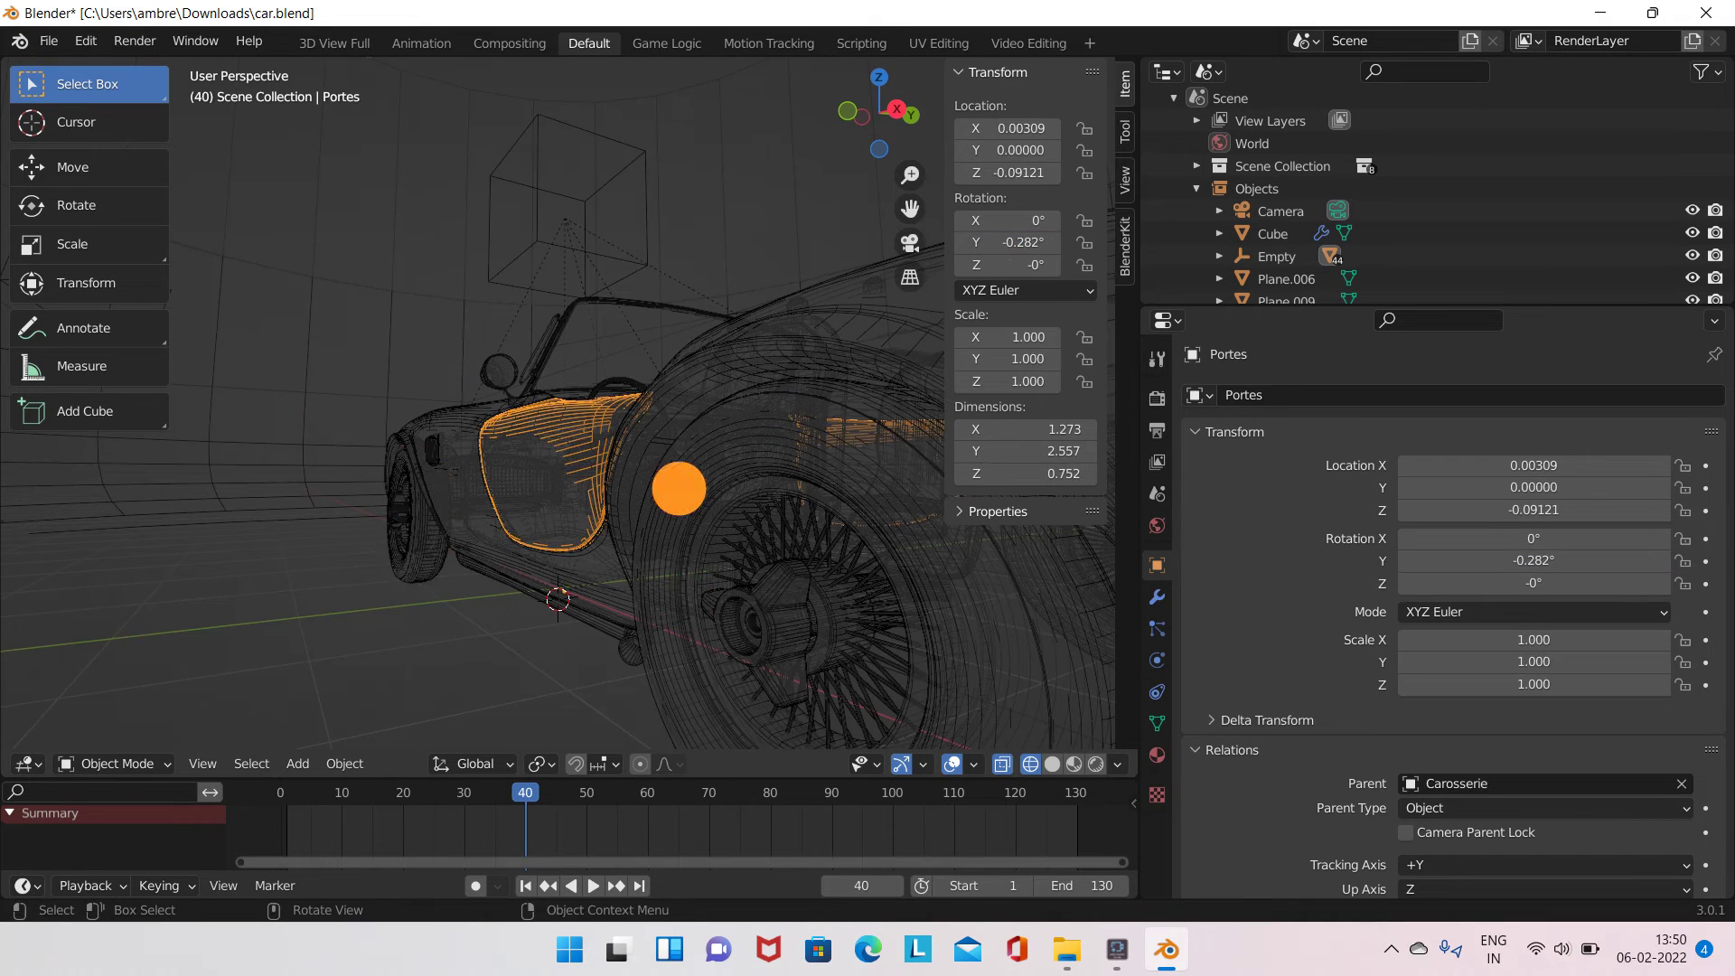
left_click(898, 422)
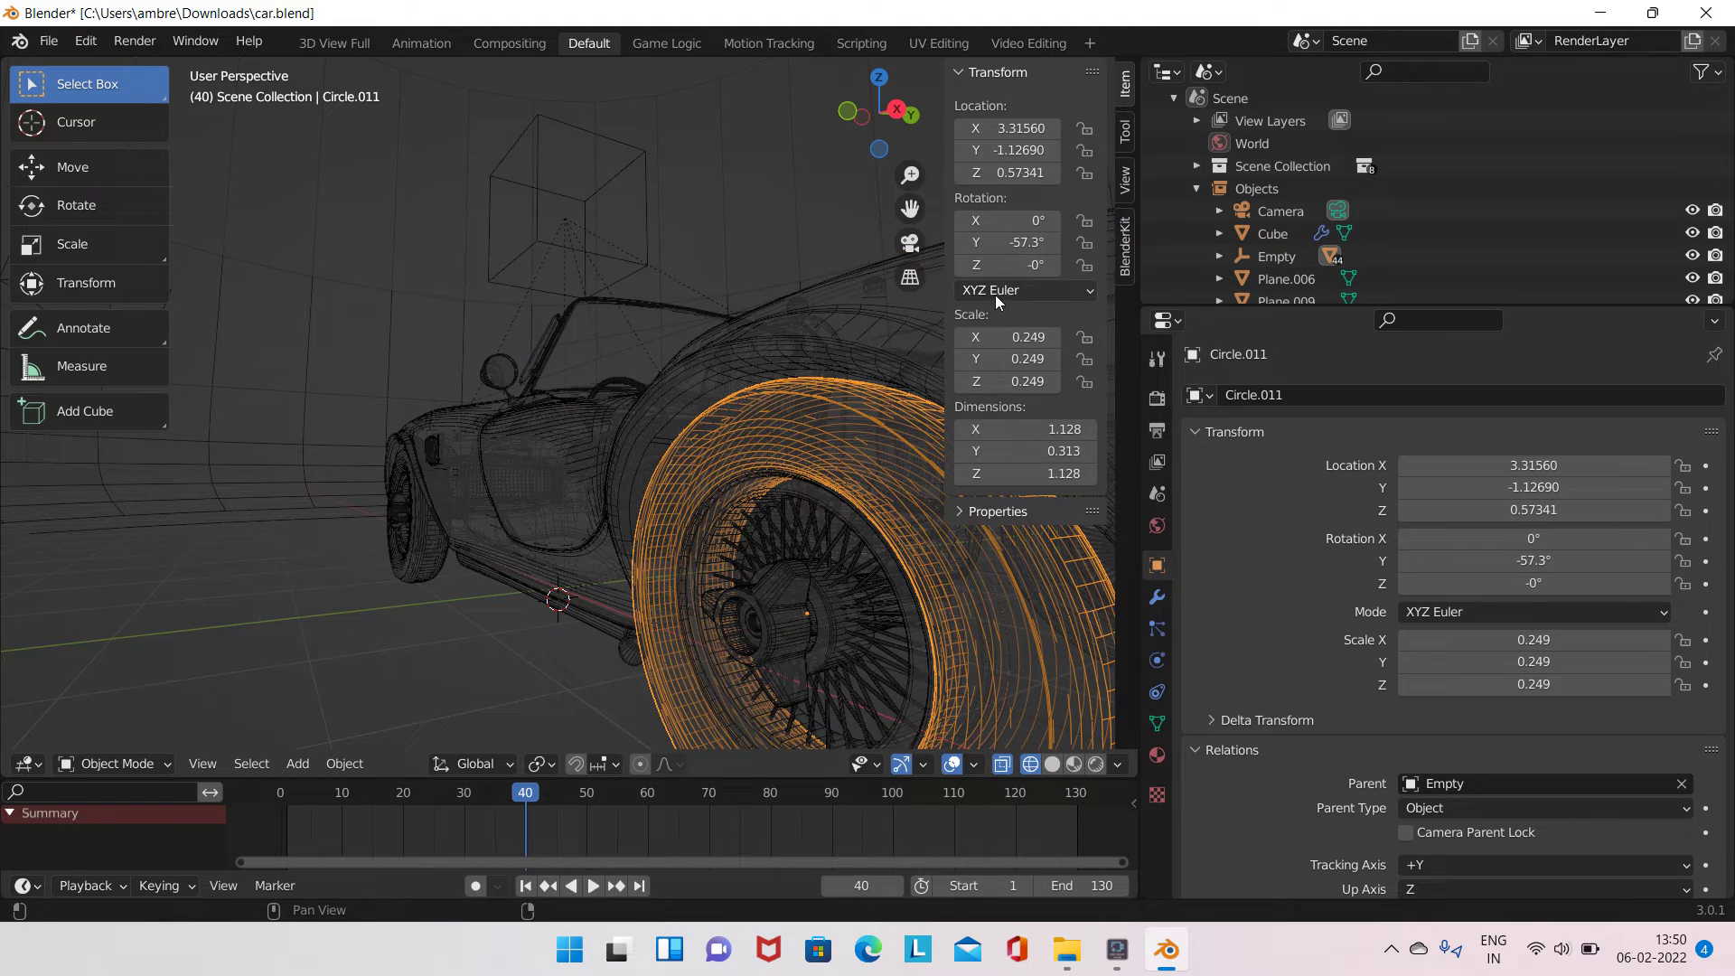
right_click(1013, 242)
left_click(1003, 240)
left_click(975, 353)
key("BackSpace")
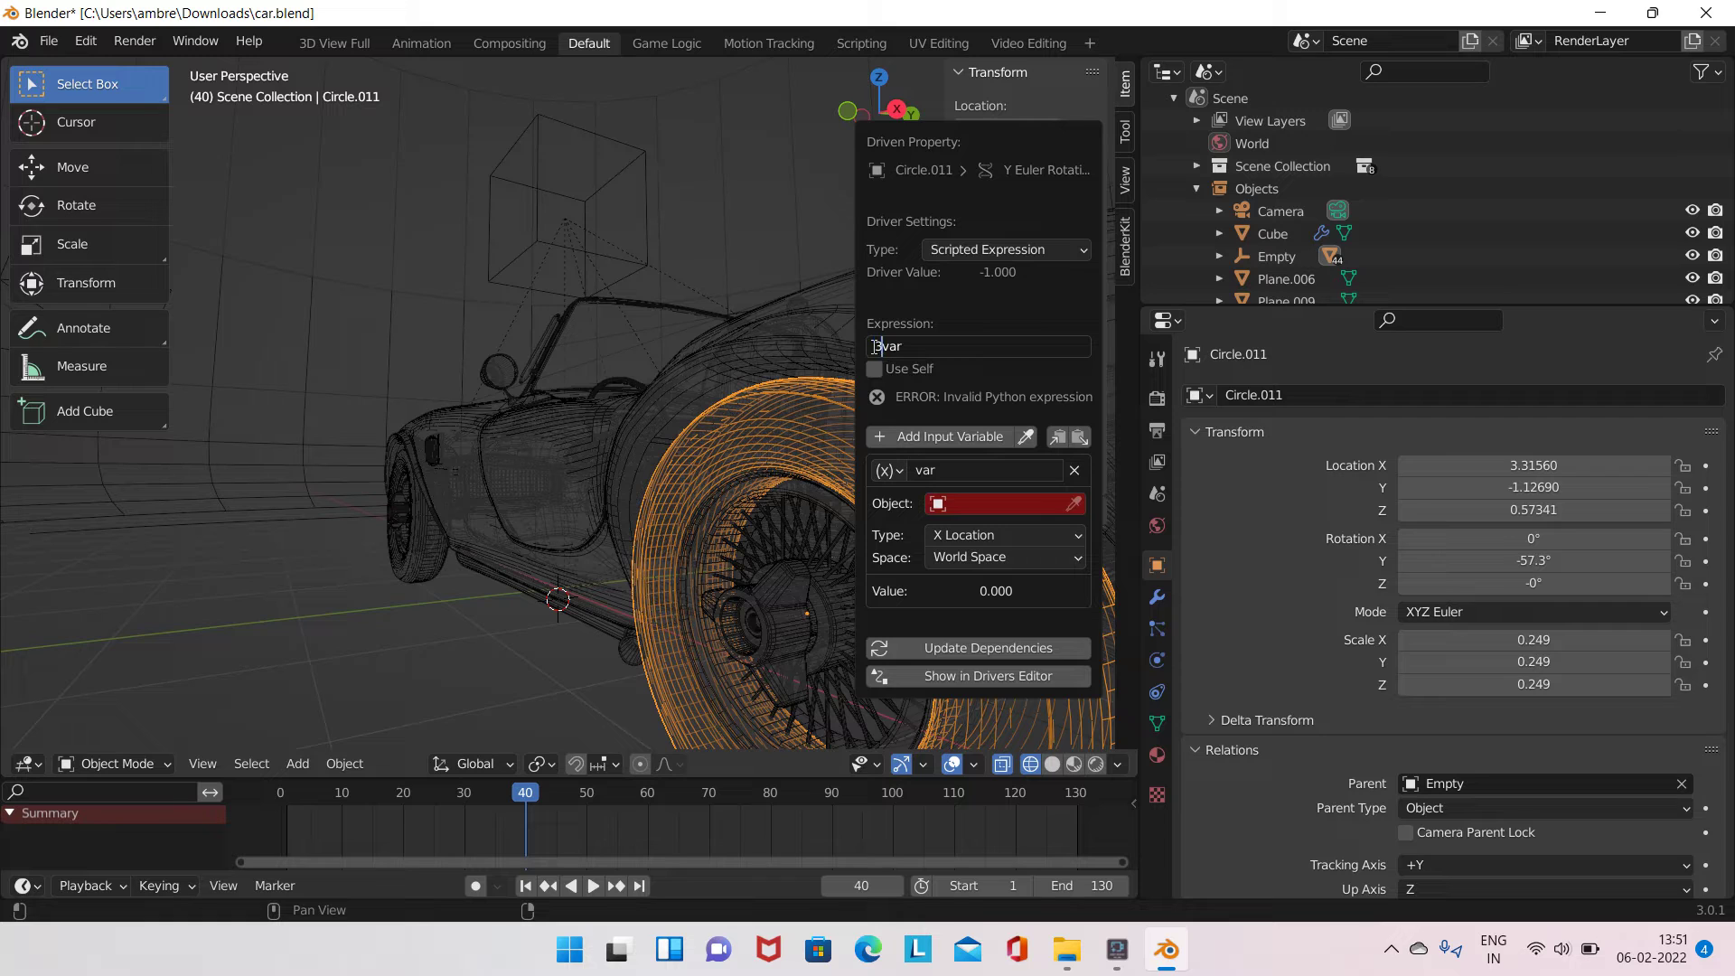
left_click(949, 485)
left_click(883, 349)
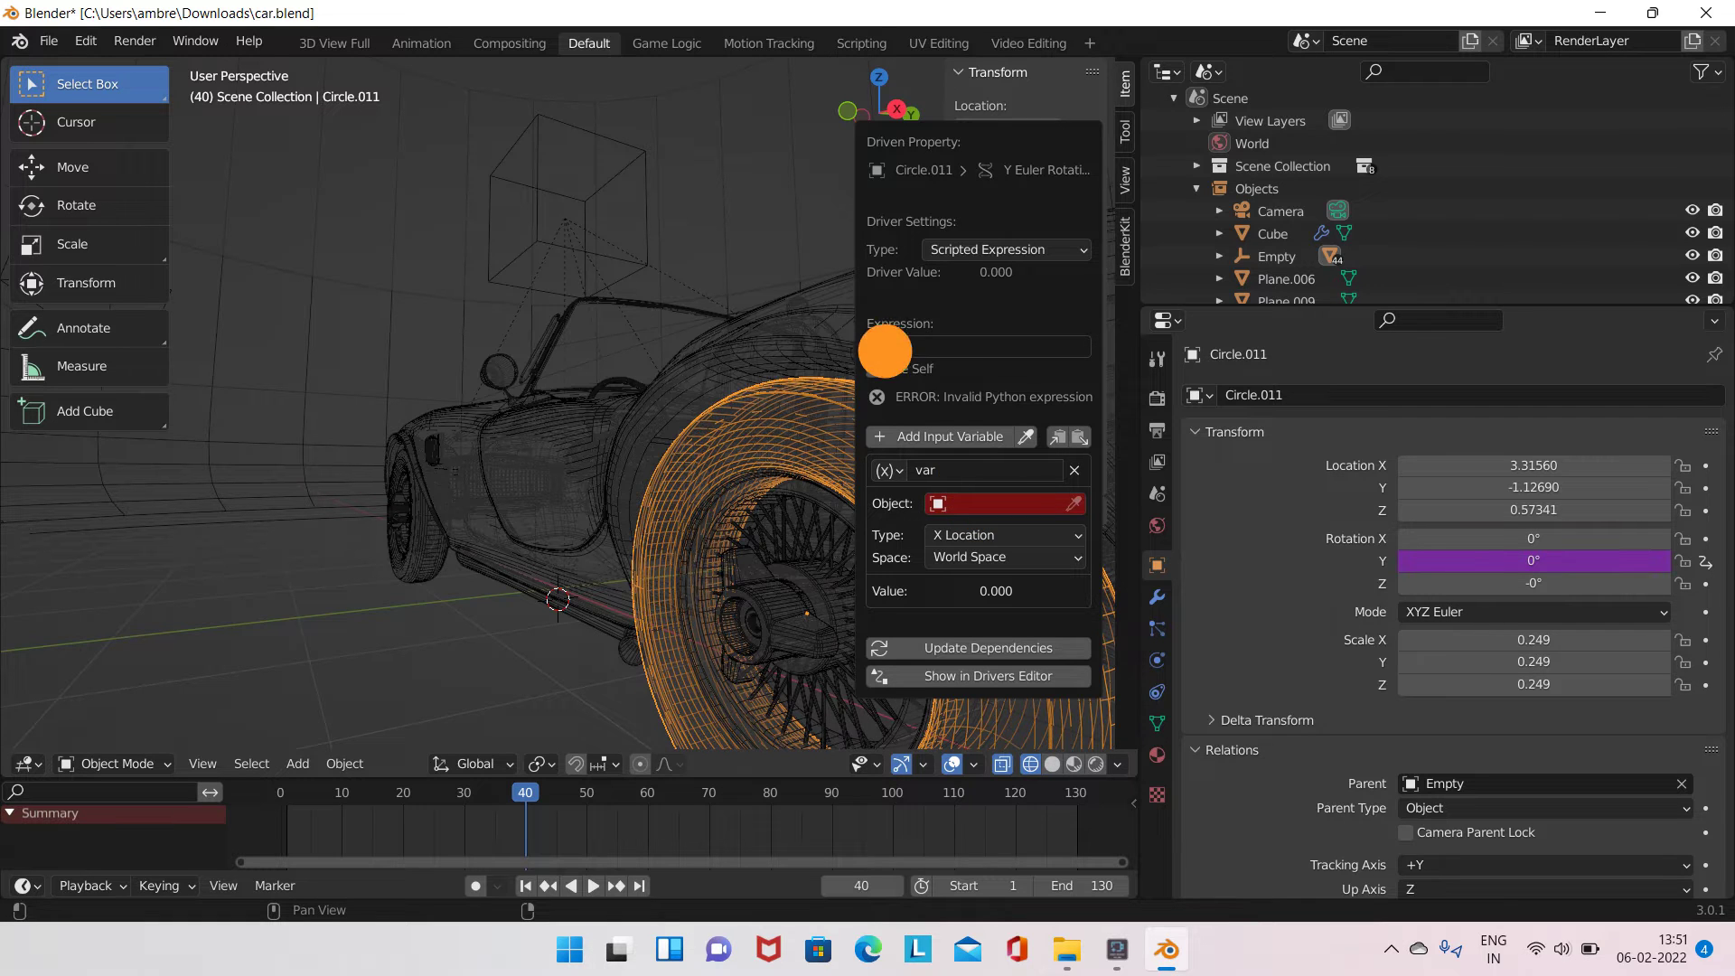
left_click(1007, 503)
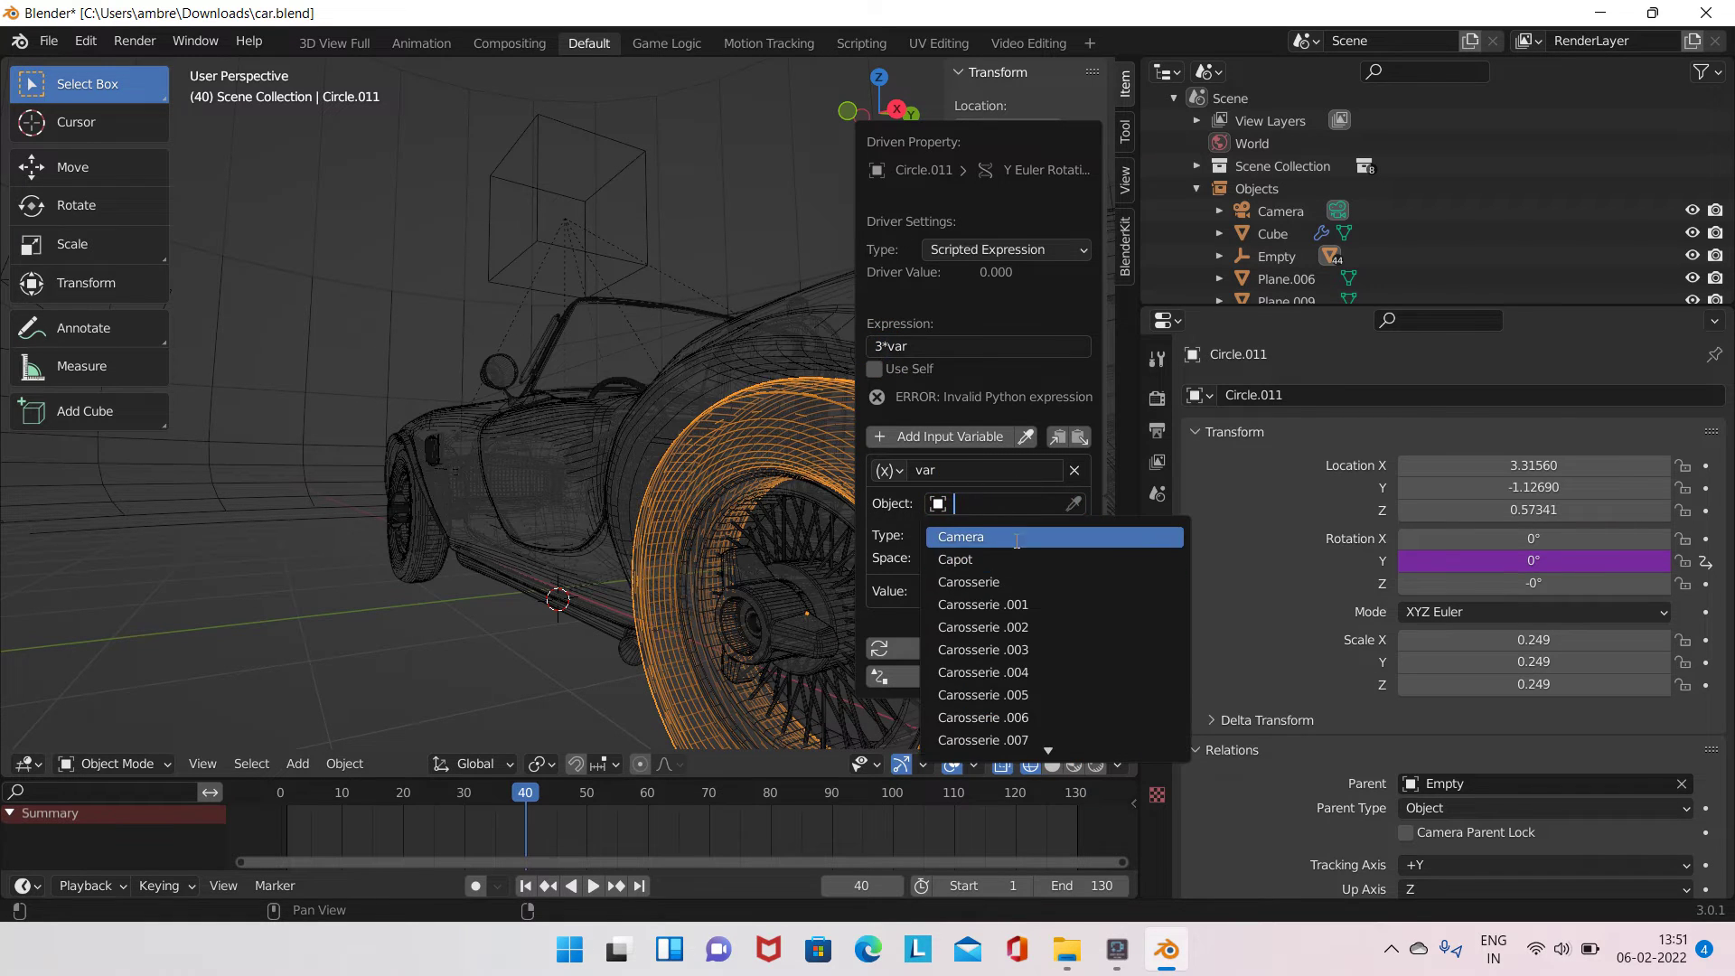
type("emp")
left_click(1006, 539)
- Drag the Empty slightly to X -0.02070, Y 0.07693, Z 3.20077 to test the wheel drivers
middle_click_drag(685, 651, 380, 628)
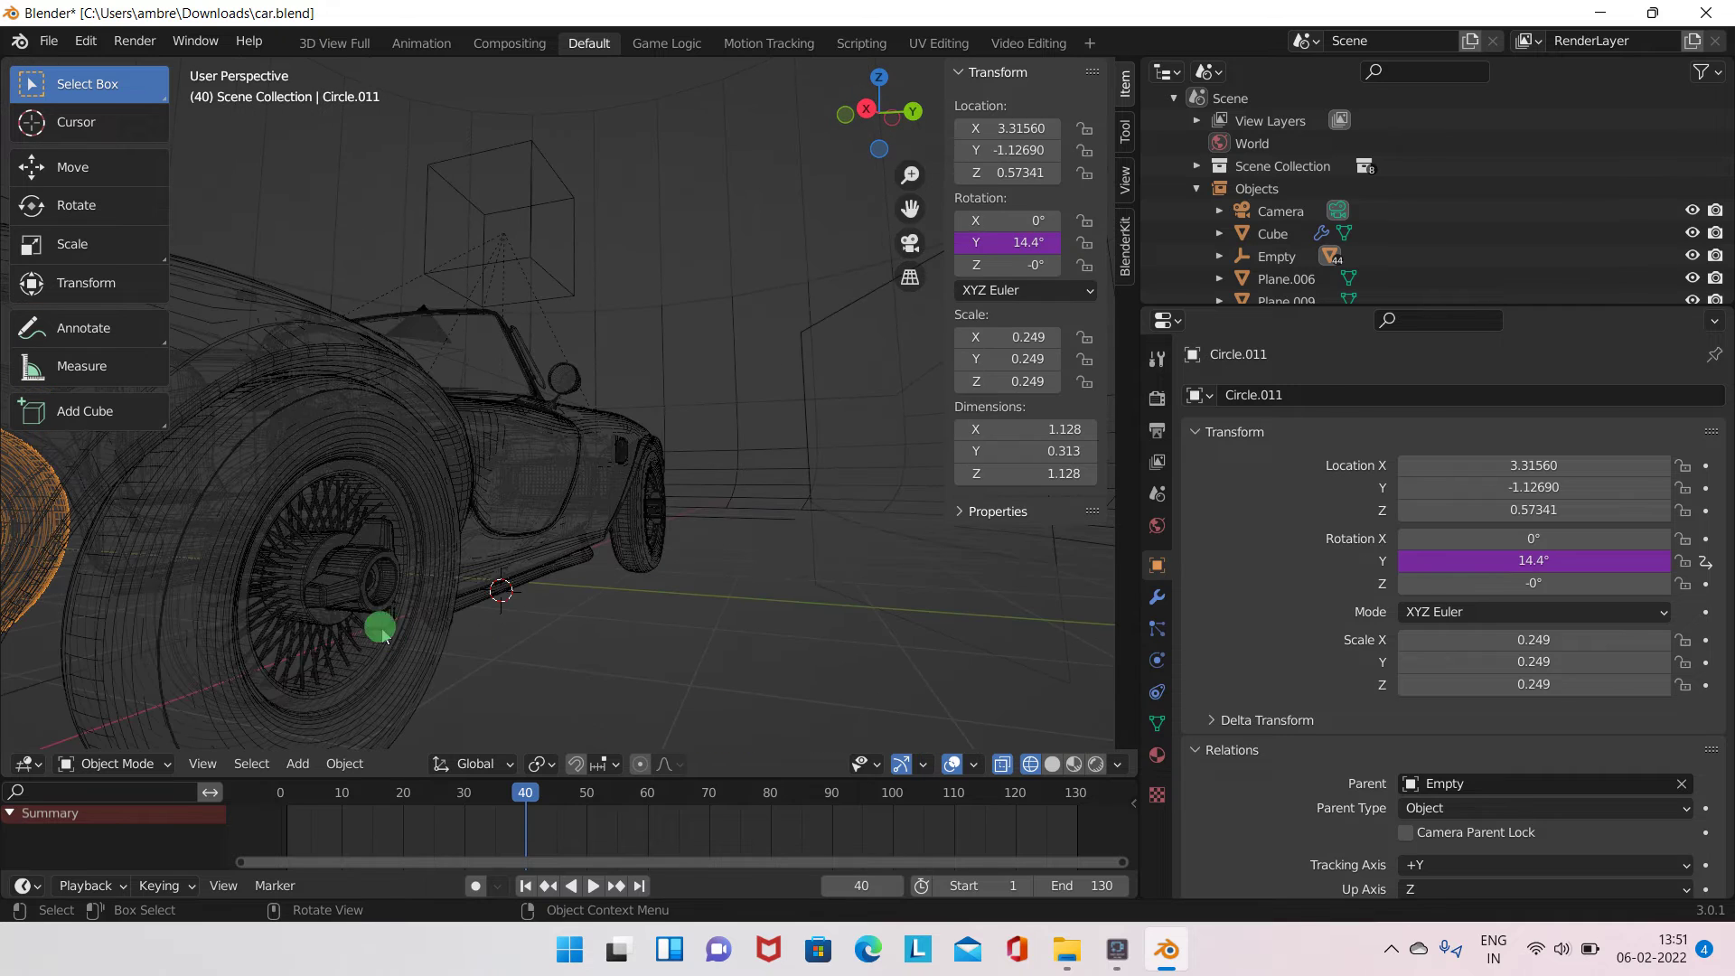
left_click(379, 628)
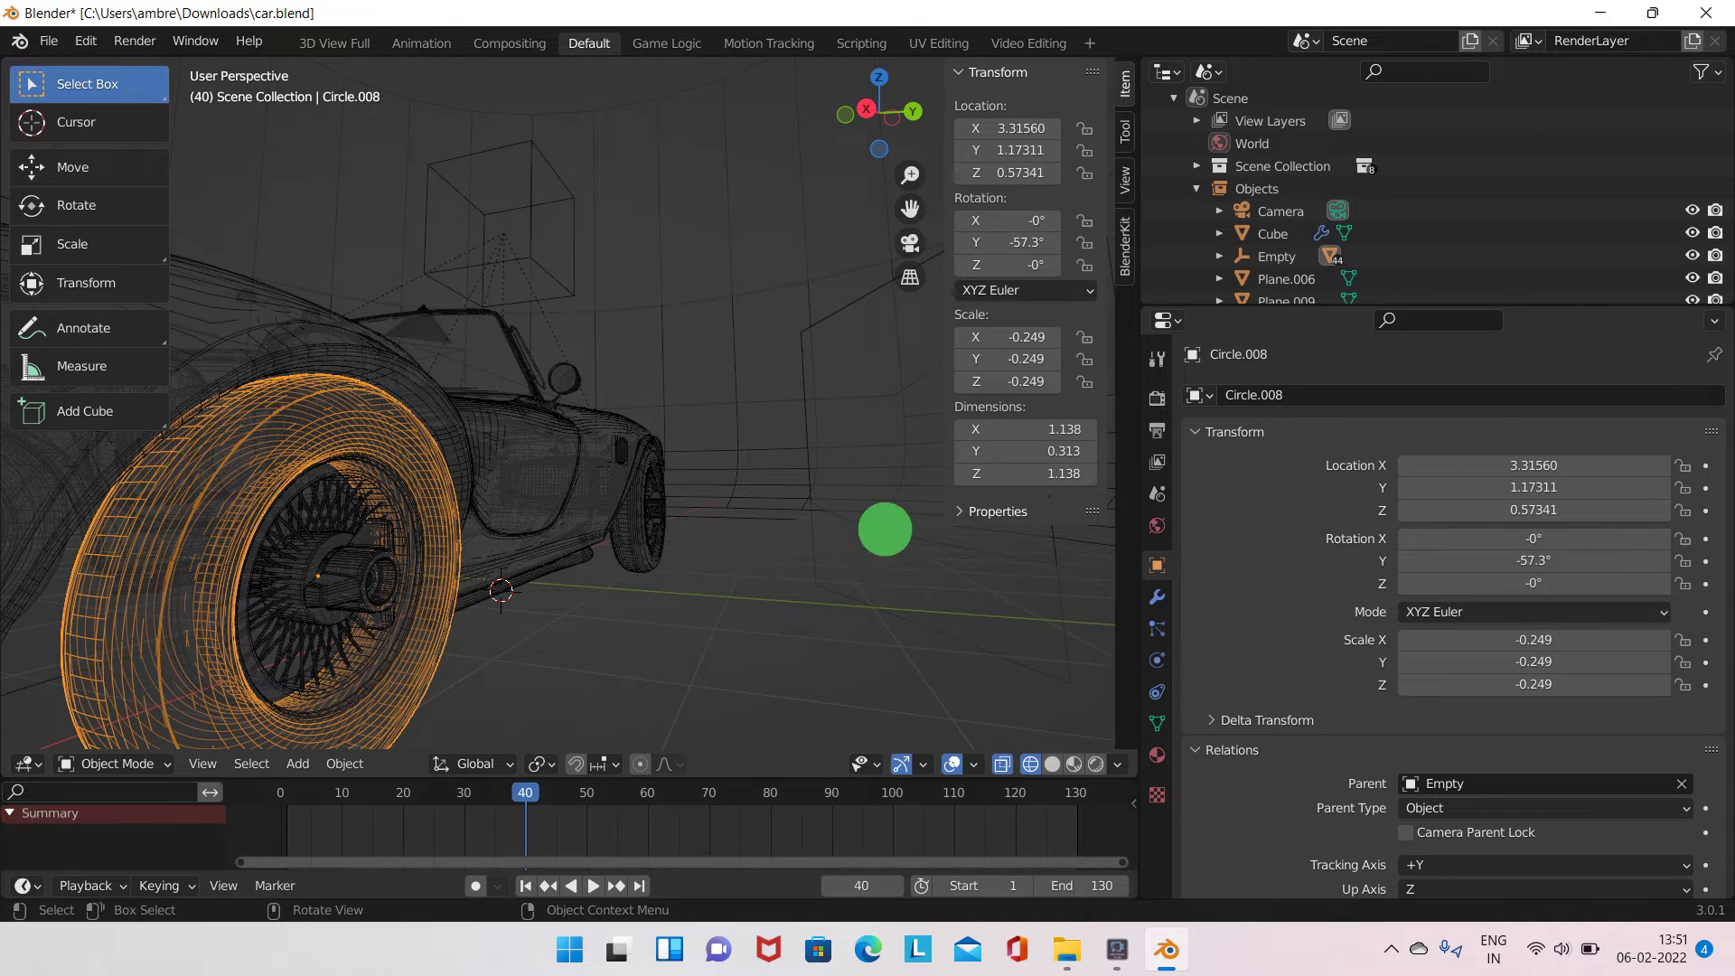
middle_click_drag(883, 531, 334, 539)
left_click(649, 215)
left_click_drag(649, 215, 636, 226)
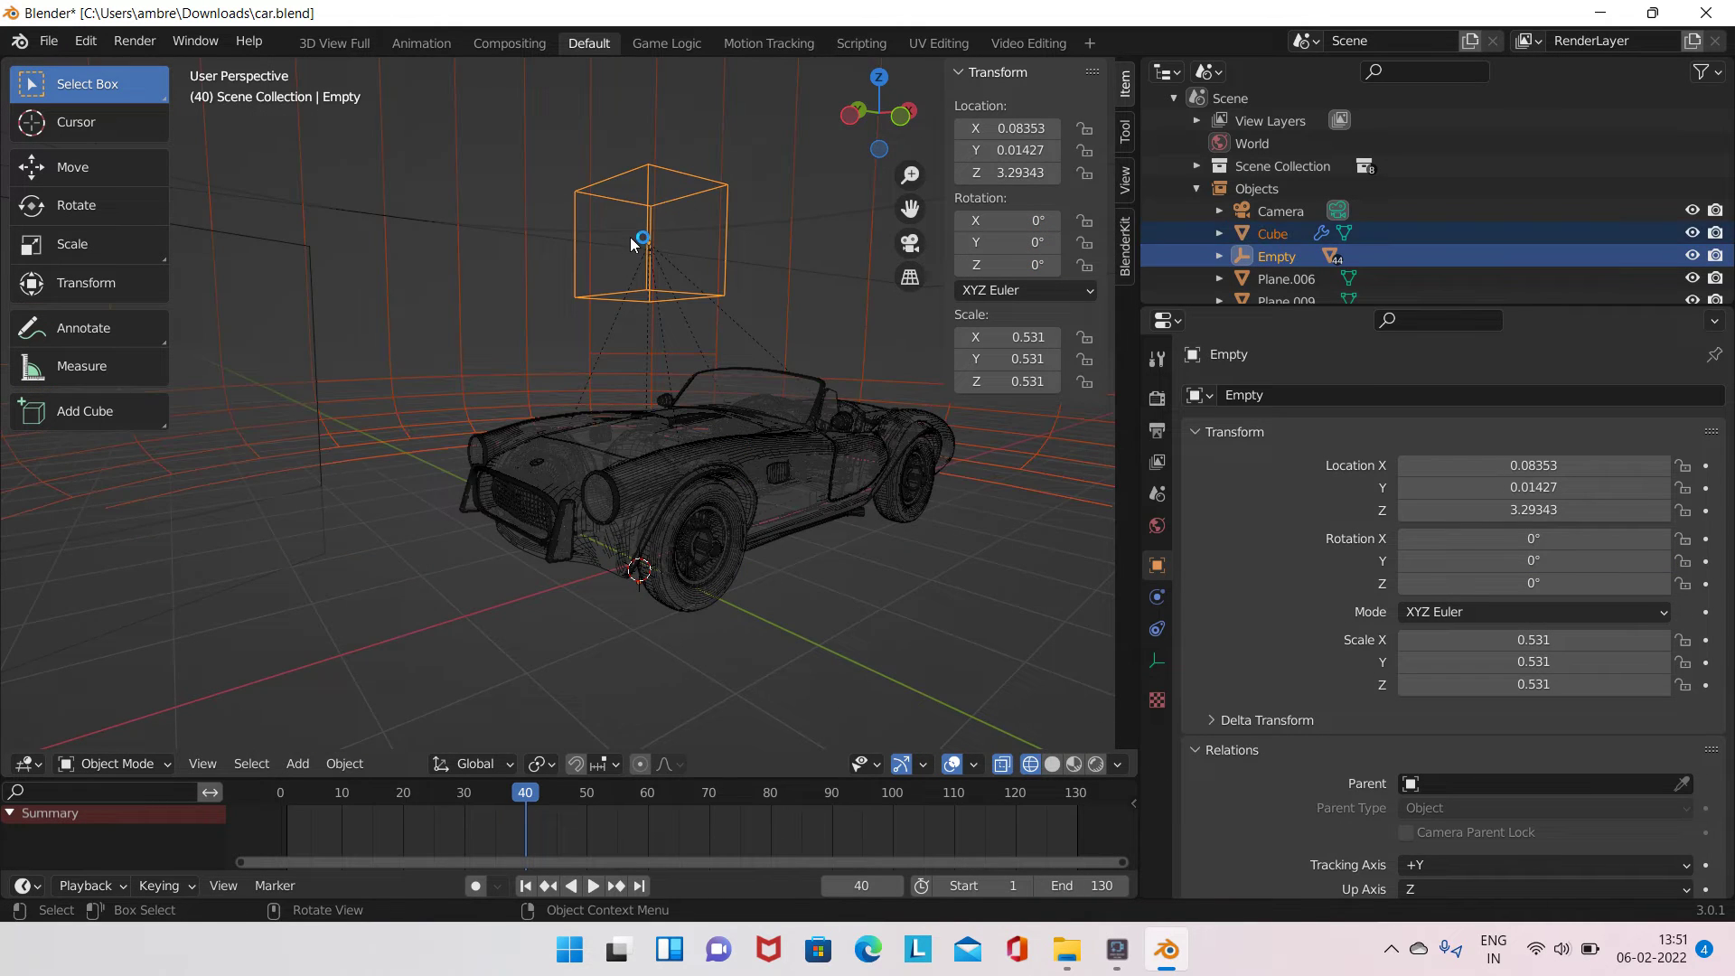
left_click(655, 177)
left_click(624, 221)
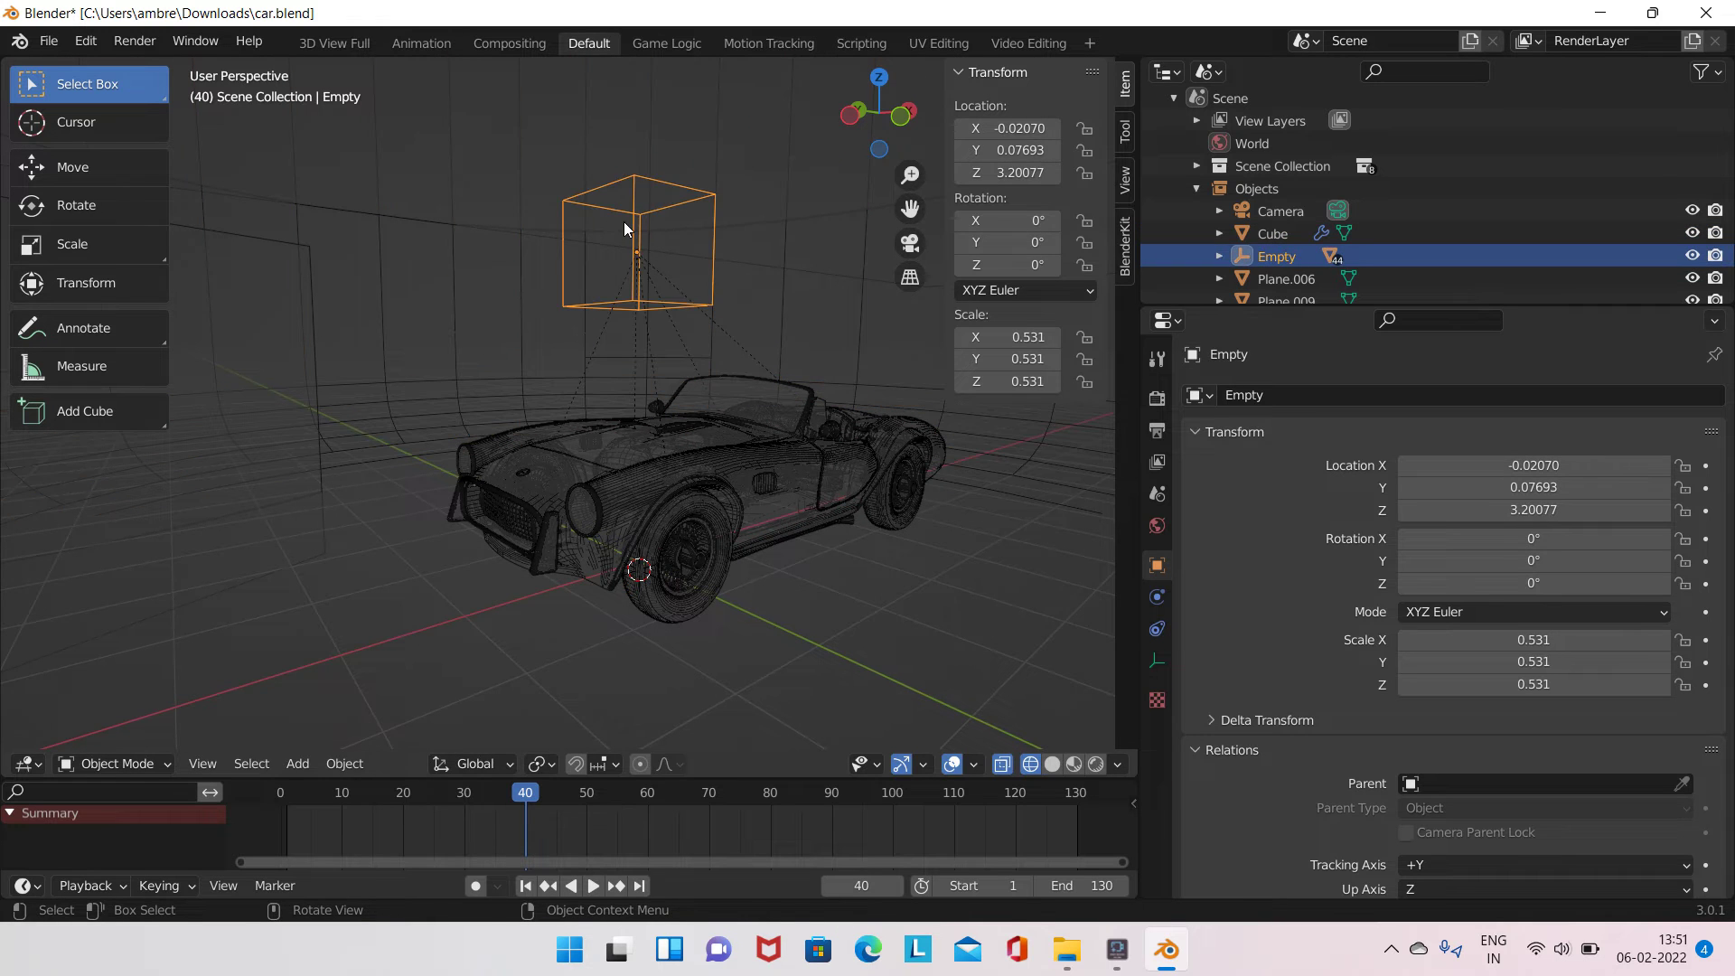
middle_click_drag(624, 220, 466, 632)
- Add a 3*var Y-rotation driver to wheel Circle.001 with the Empty as variable object
left_click(465, 633)
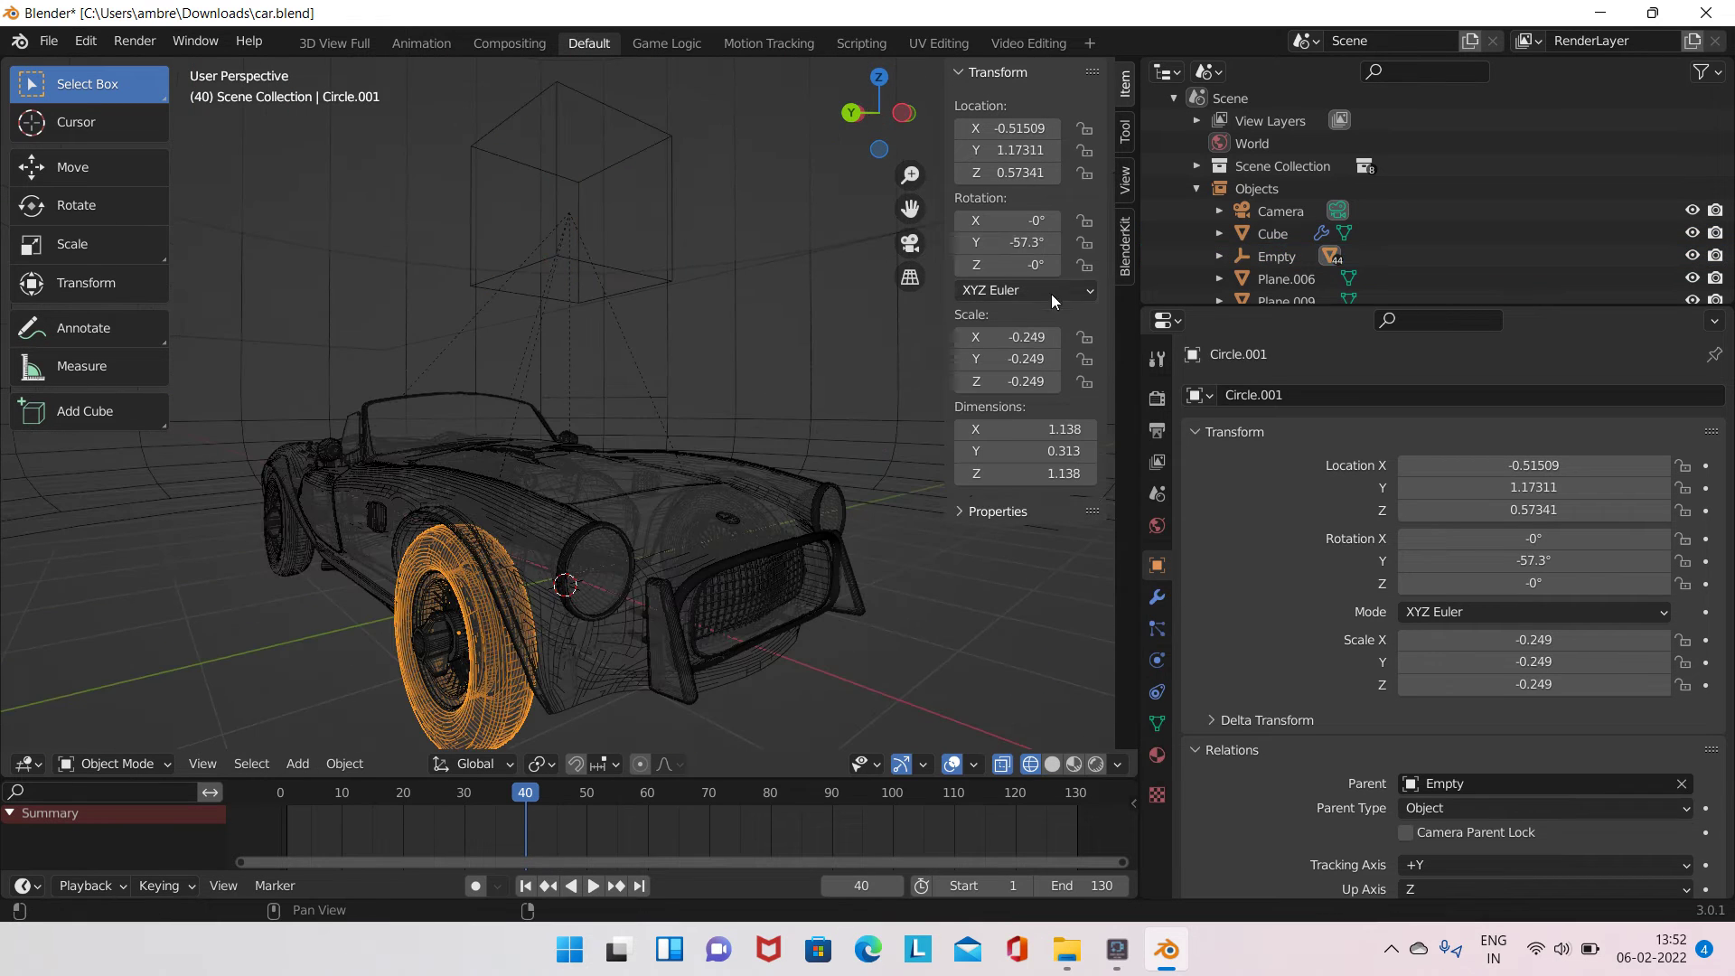
left_click(1033, 244)
right_click(1033, 244)
left_click(931, 240)
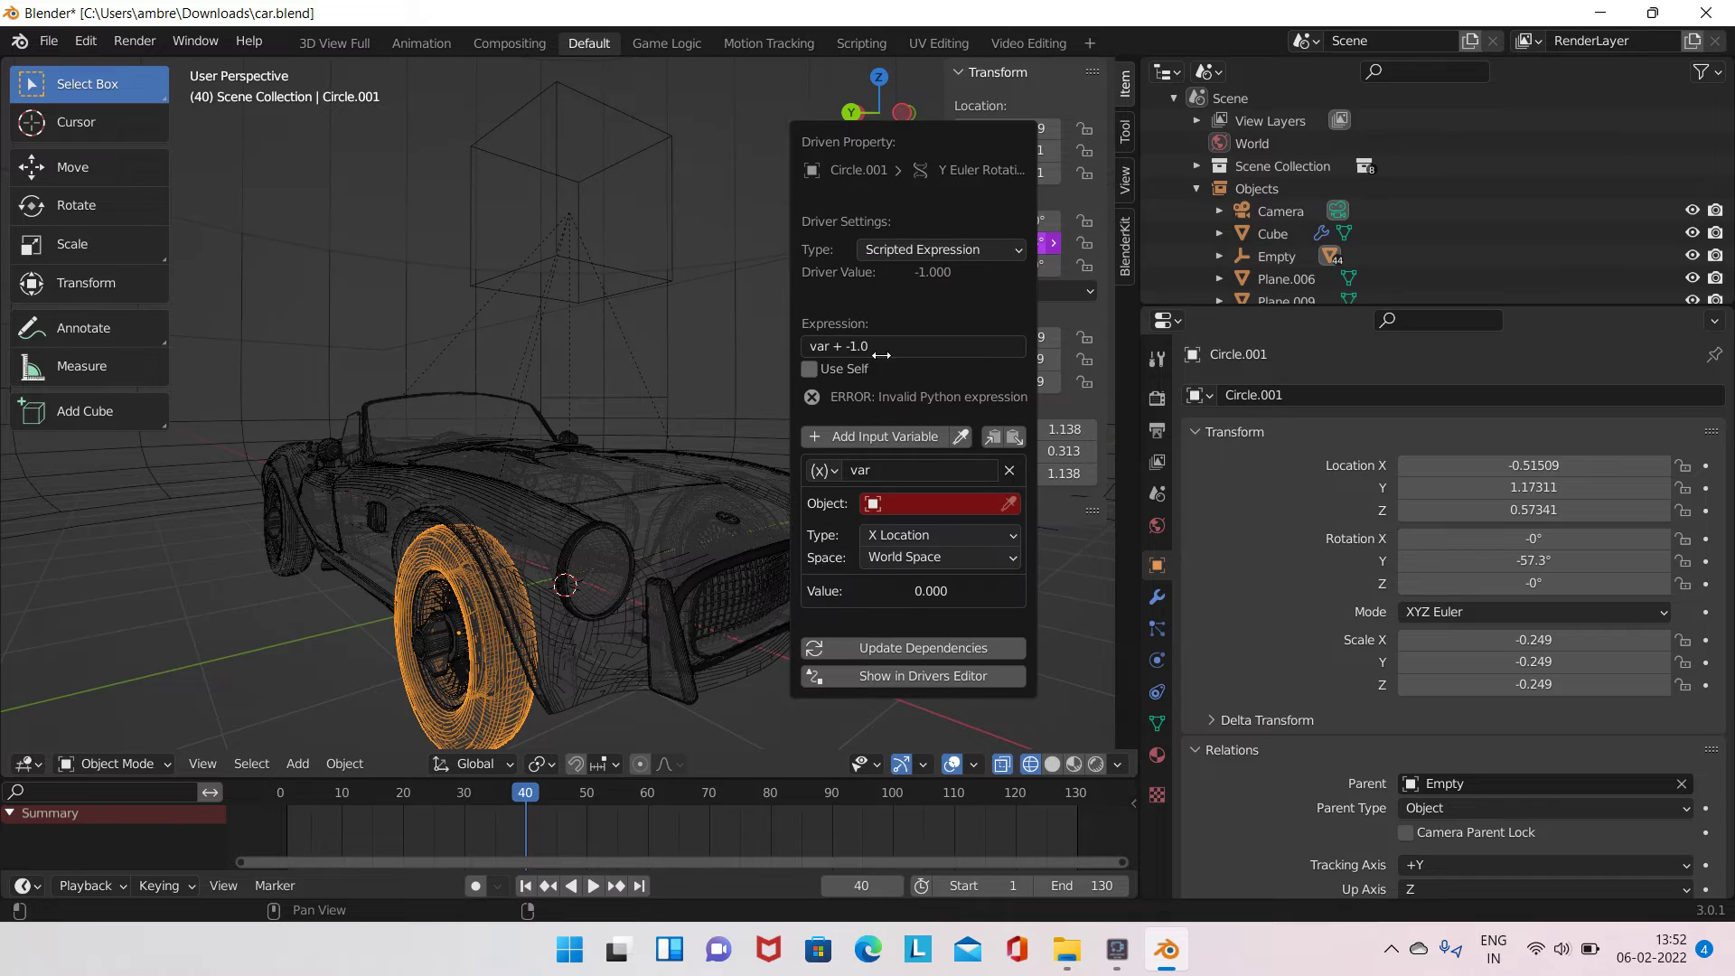
left_click_drag(857, 347, 891, 351)
left_click(811, 348)
left_click(907, 507)
type("emp")
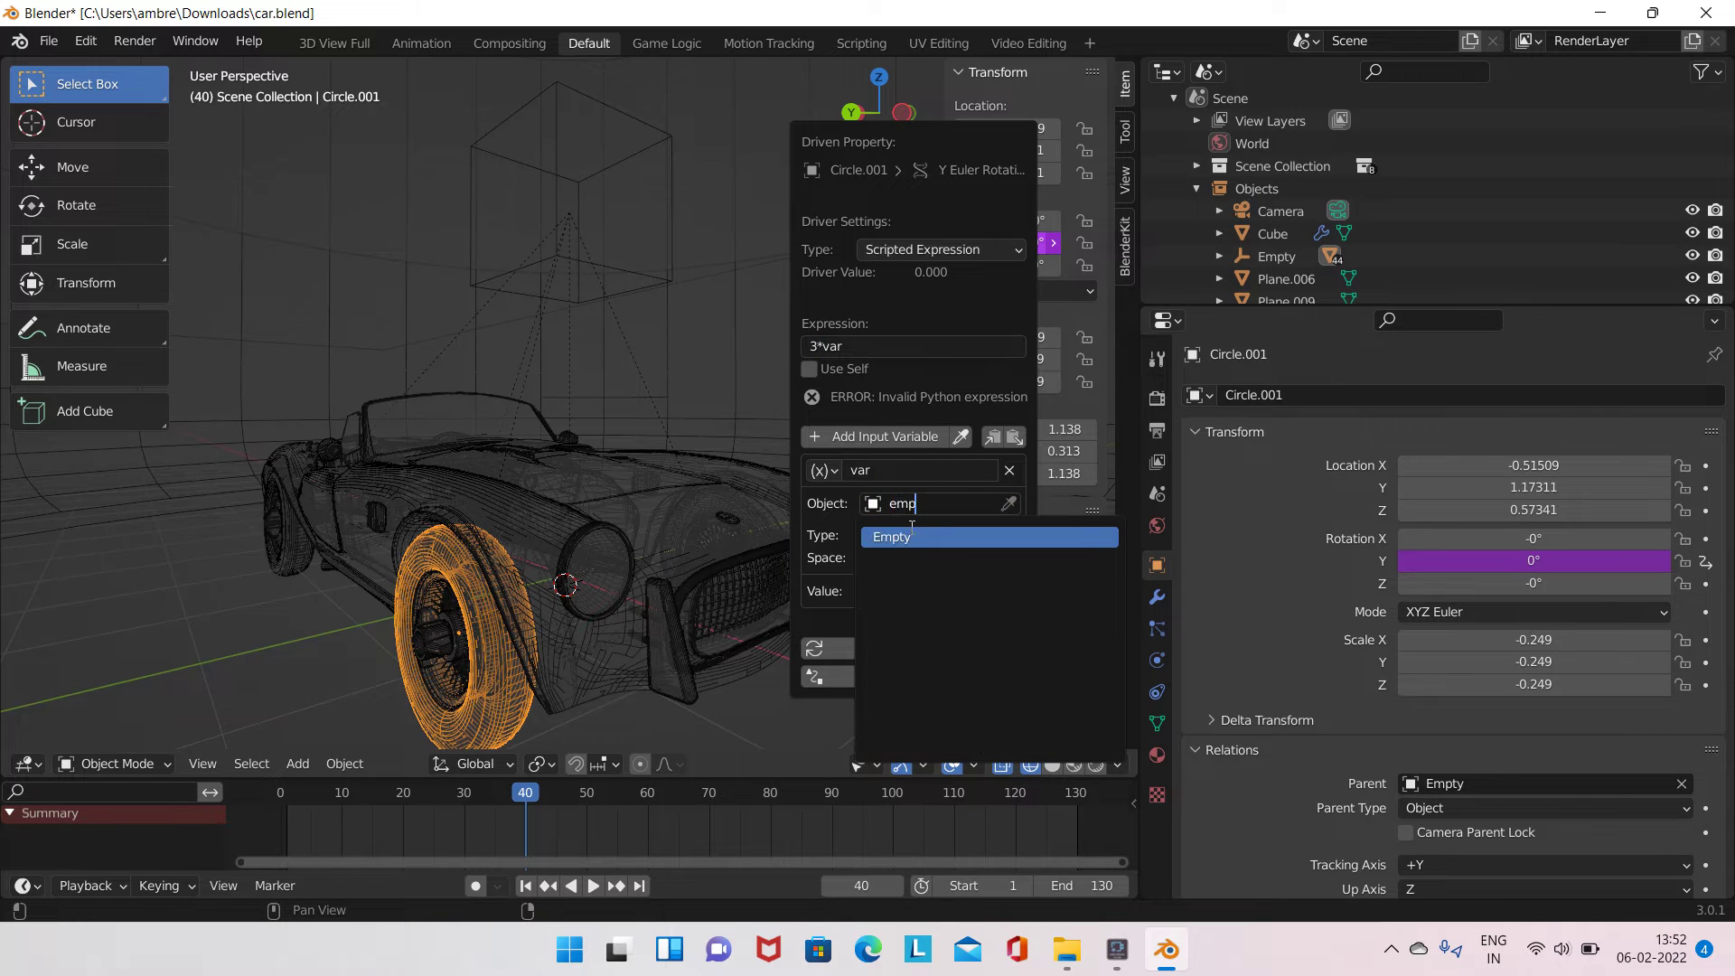
left_click(912, 537)
- Move the Empty with G to about X -1.90
mouse_move(709, 710)
middle_mouse_down()
mouse_move(736, 705)
mouse_move(814, 470)
mouse_move(705, 190)
middle_mouse_up()
left_click(702, 187)
key("g")
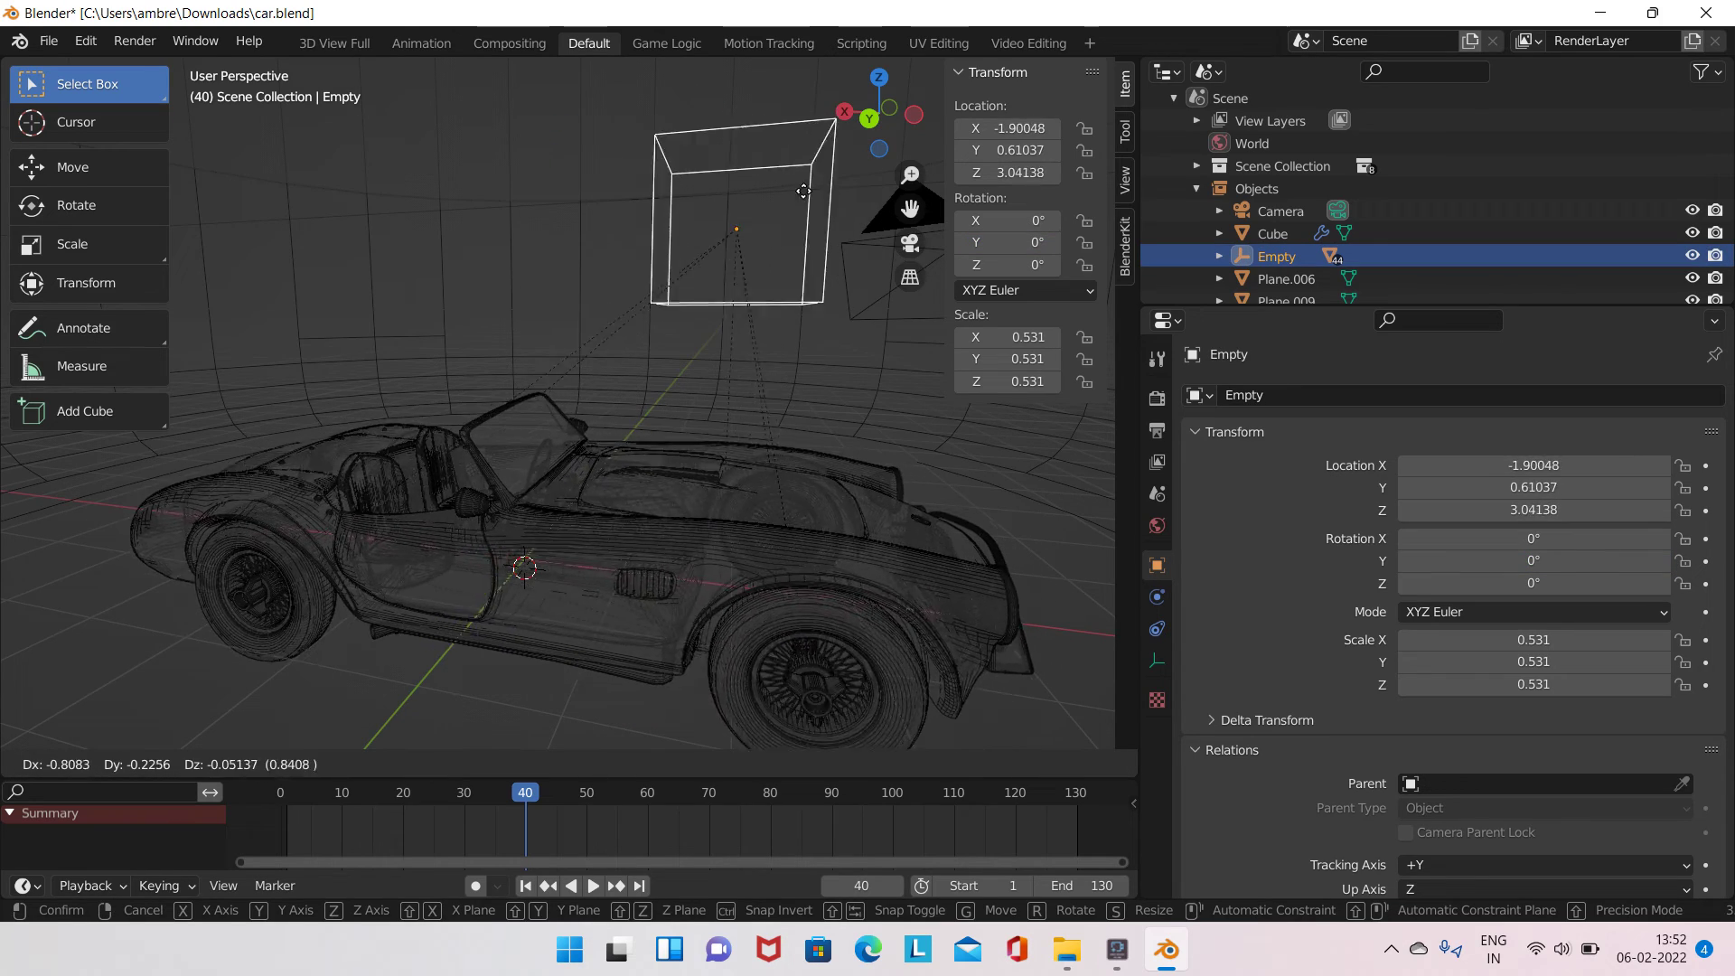
left_click(795, 208)
scroll(791, 240, "up", 5)
- Give wheel Circle.008 a 3*var Y-rotation driver from the Empty, then select Circle.011
middle_click_drag(791, 240, 687, 434)
left_click(671, 439)
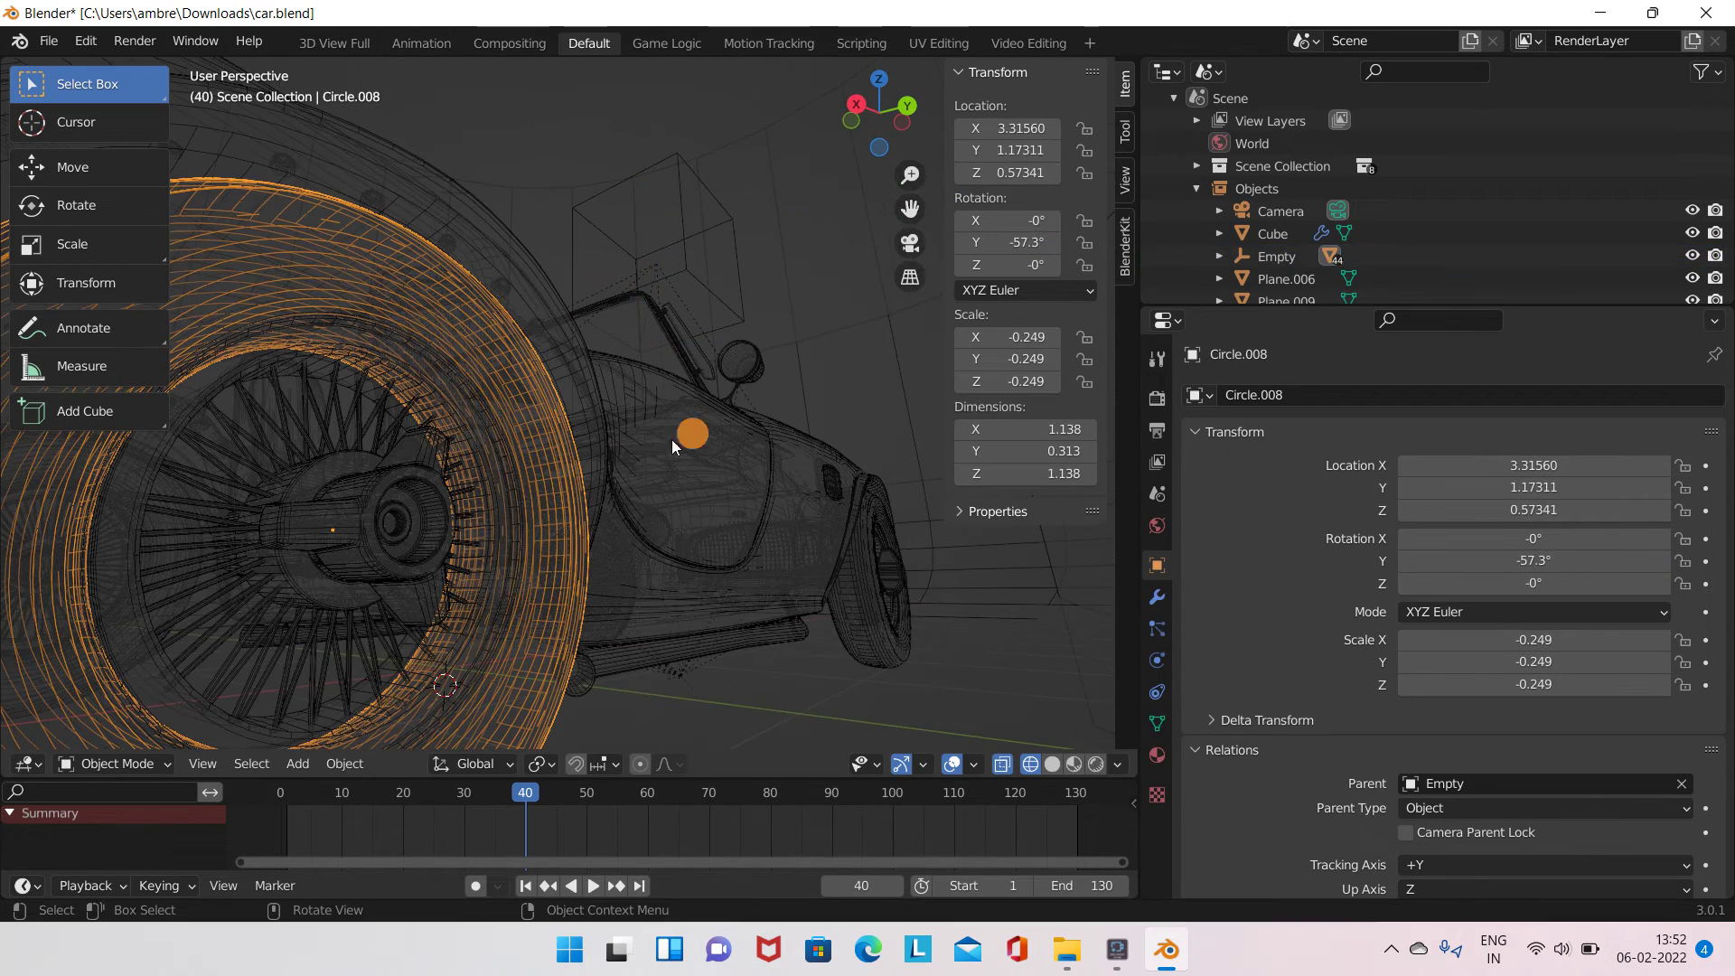
right_click(1021, 243)
left_click(990, 230)
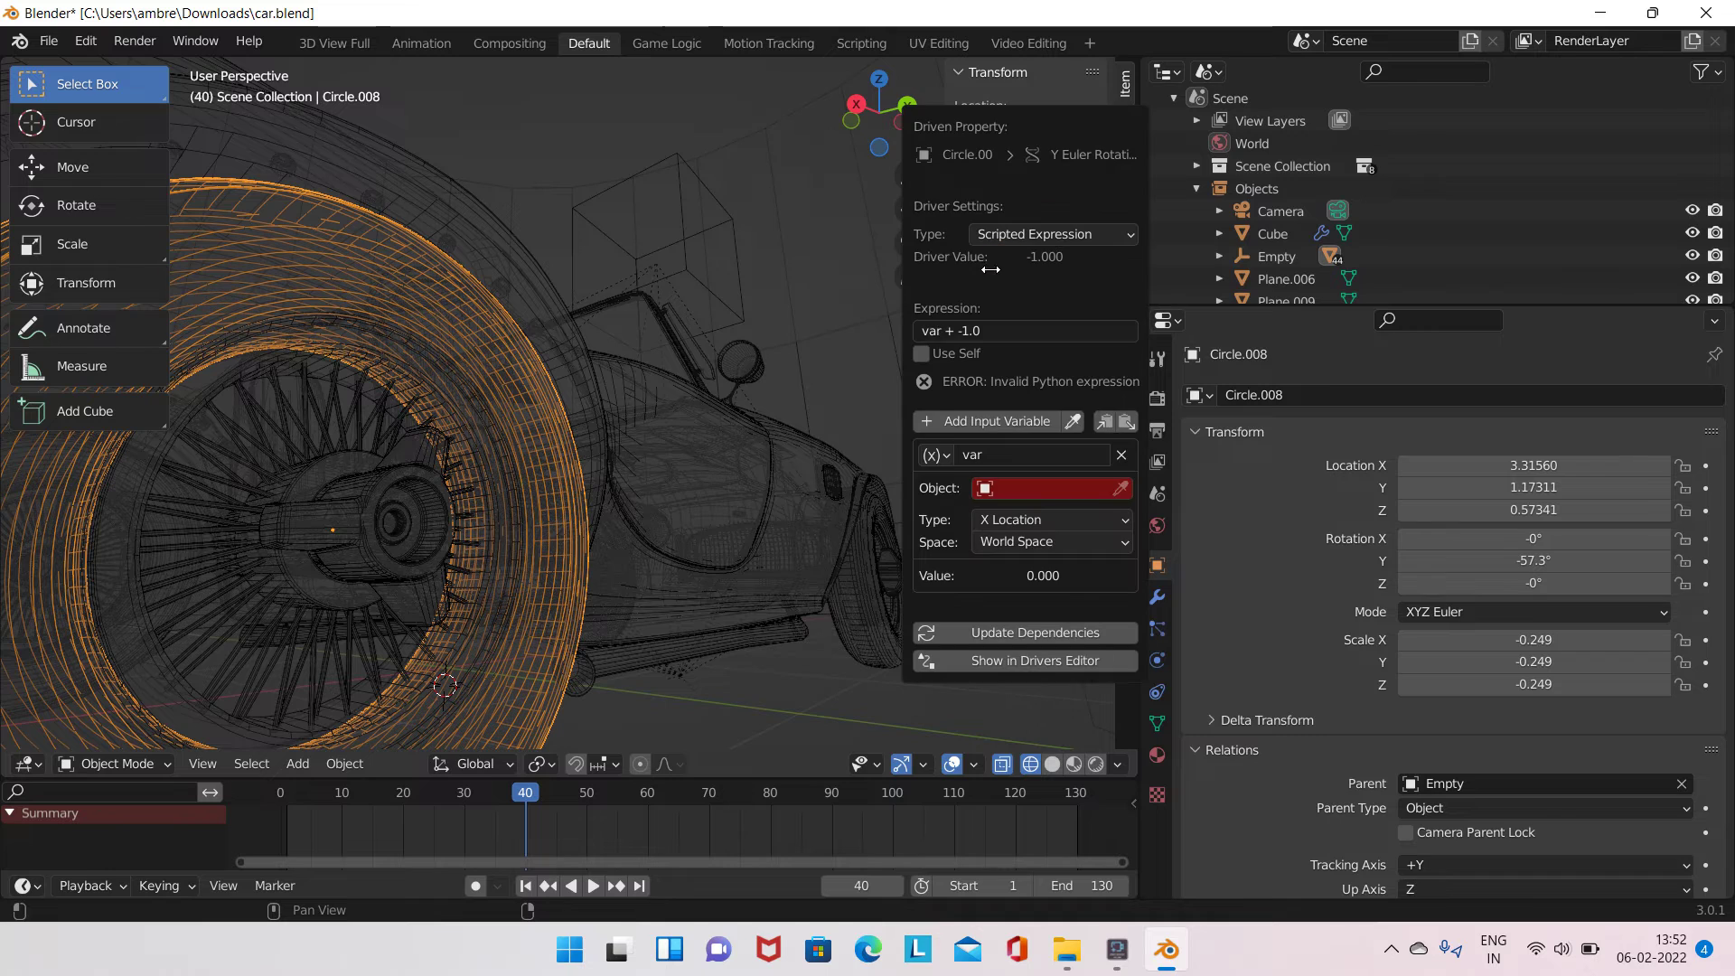
left_click(991, 332)
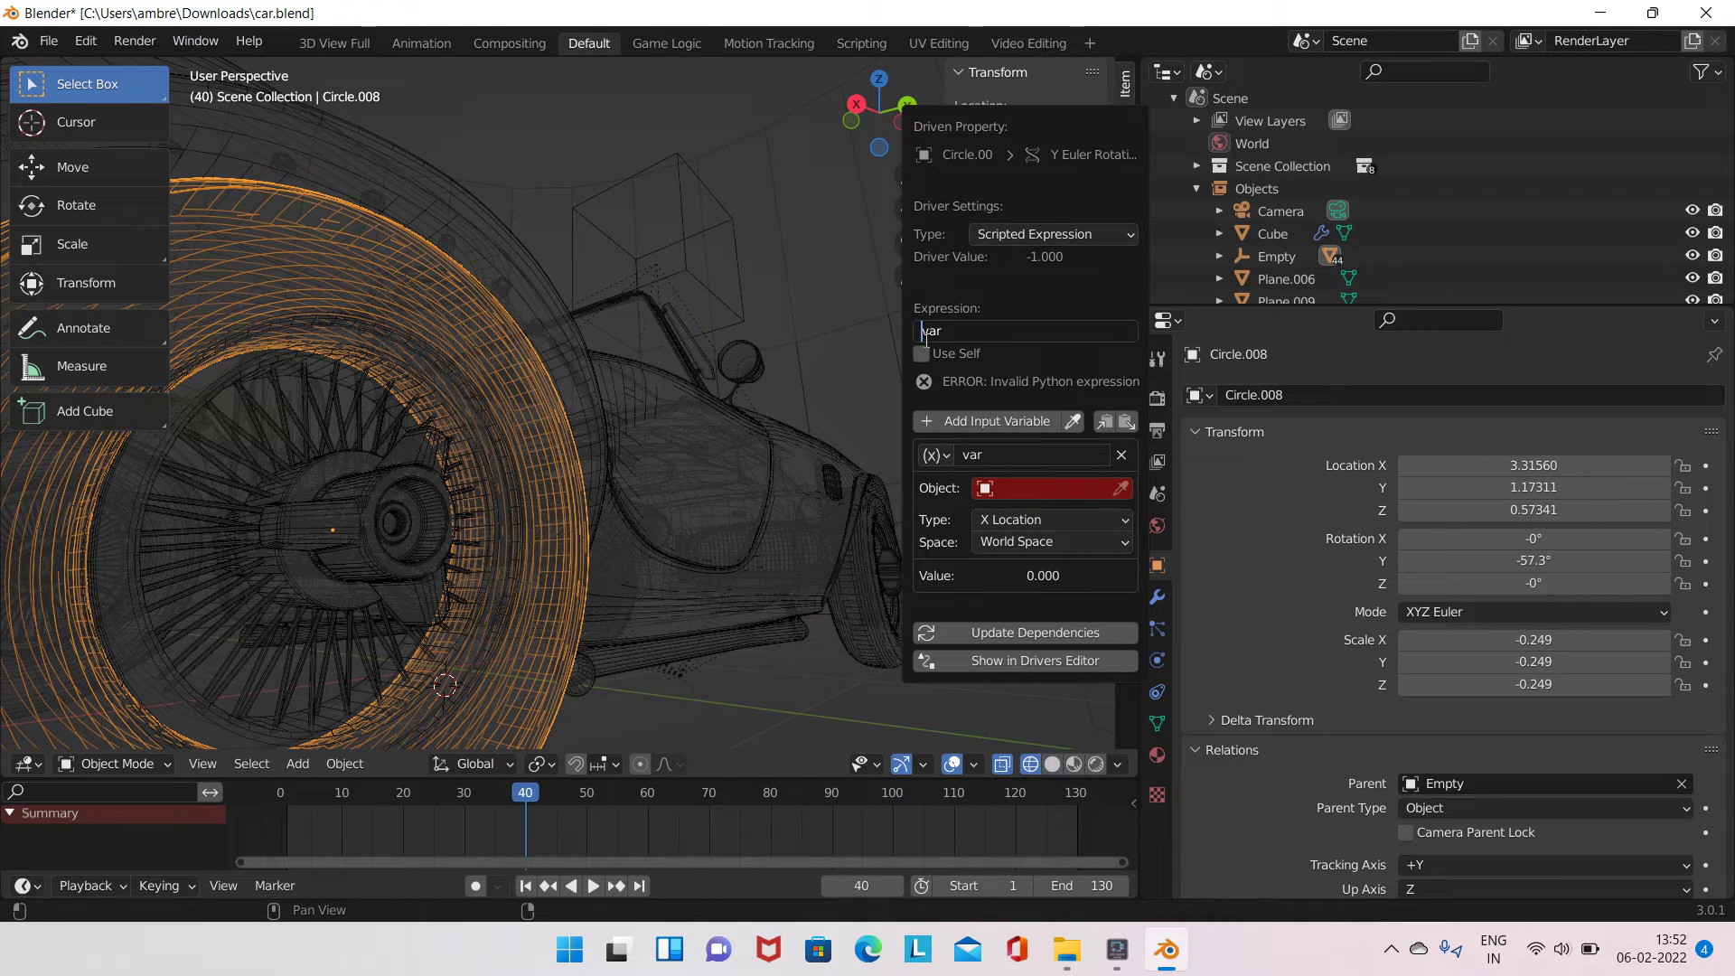
type("3")
type("*")
left_click(1014, 480)
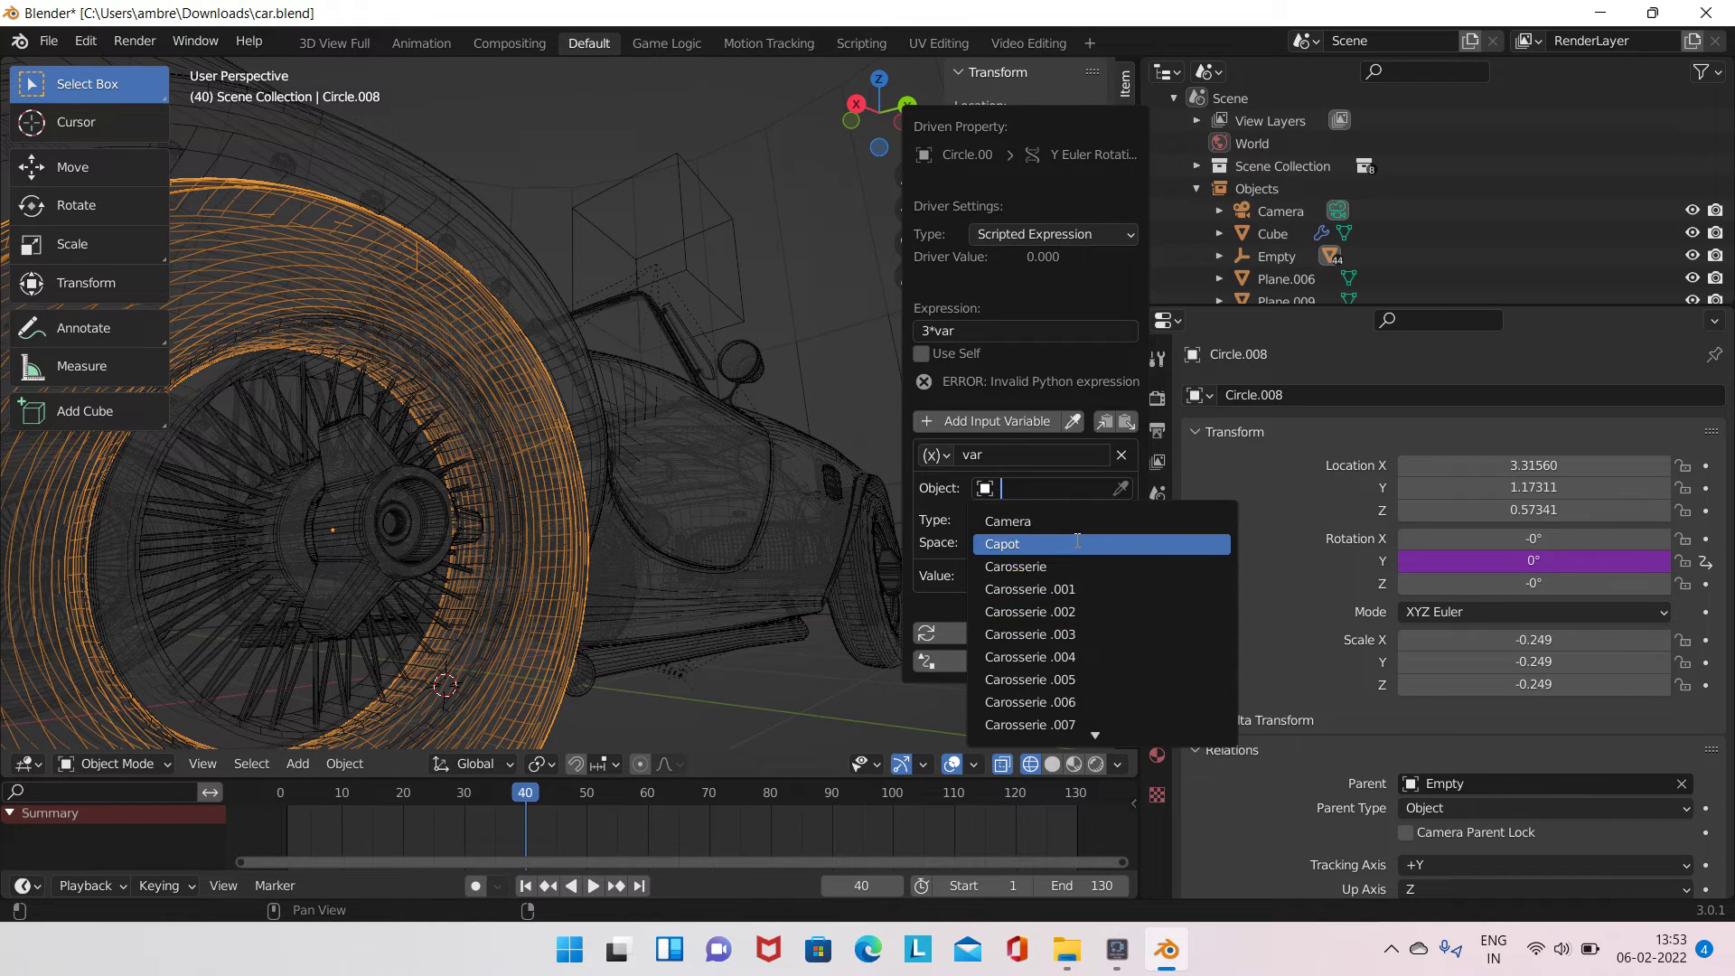
type("emp")
key("Return")
middle_click_drag(987, 715, 867, 421)
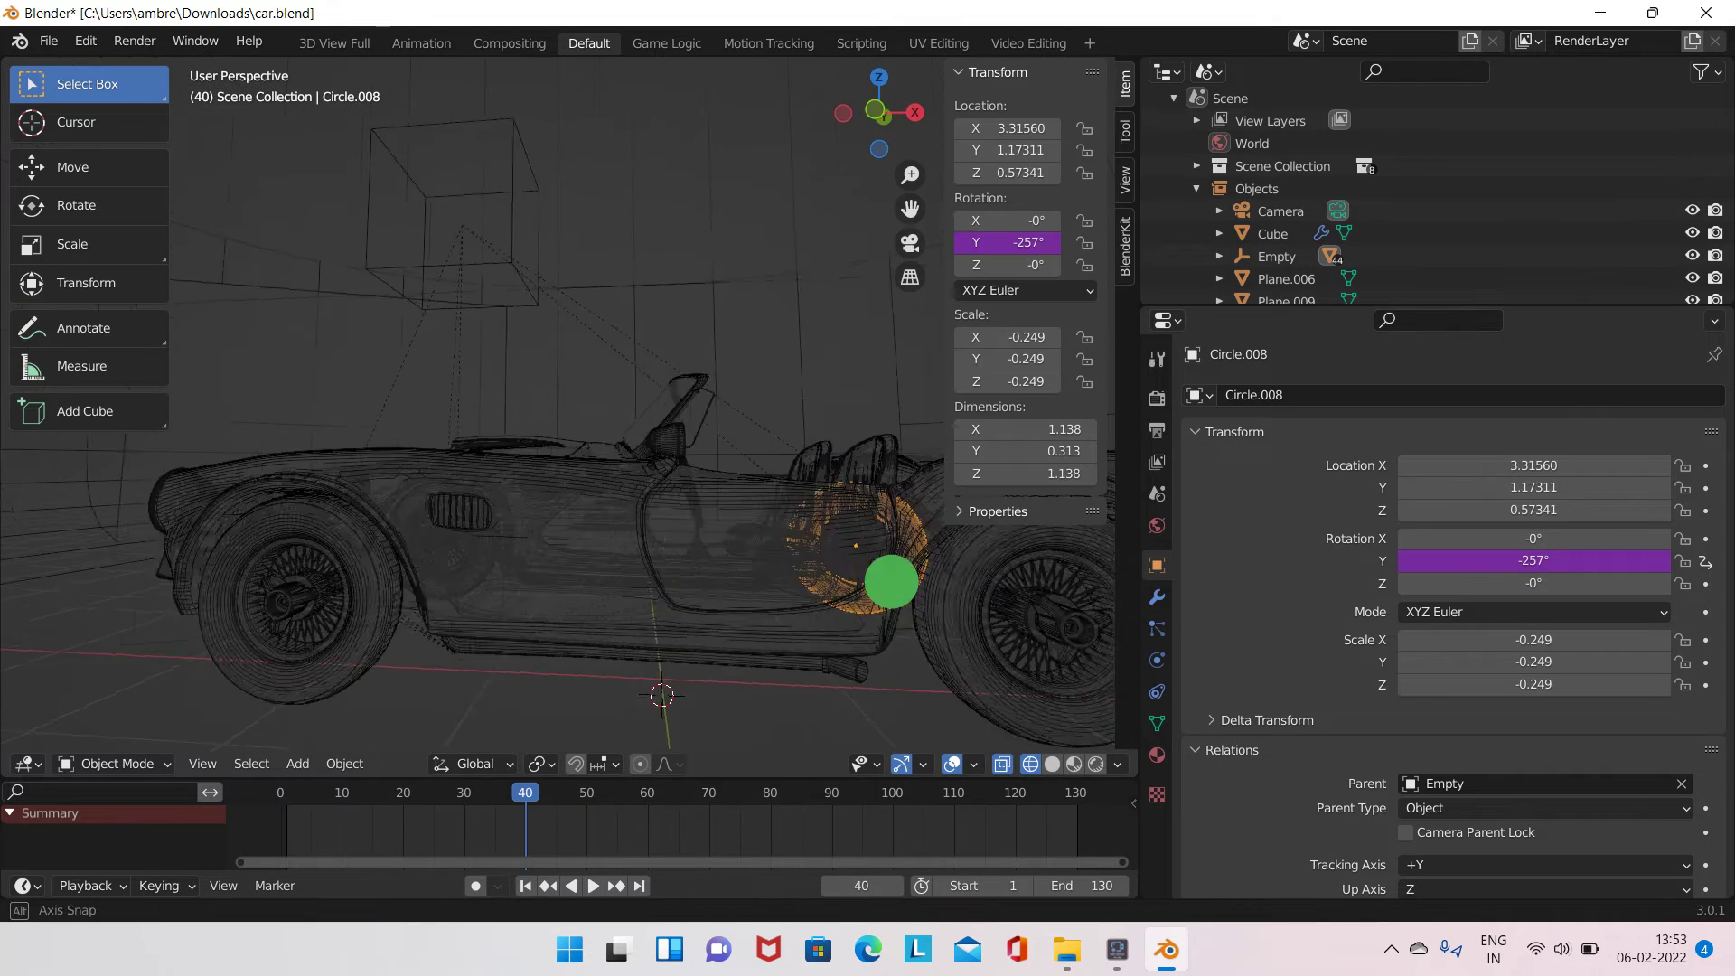
left_click(868, 542)
- Return to frame 0, drag the Empty, and switch the viewport to solid shading
left_click(280, 796)
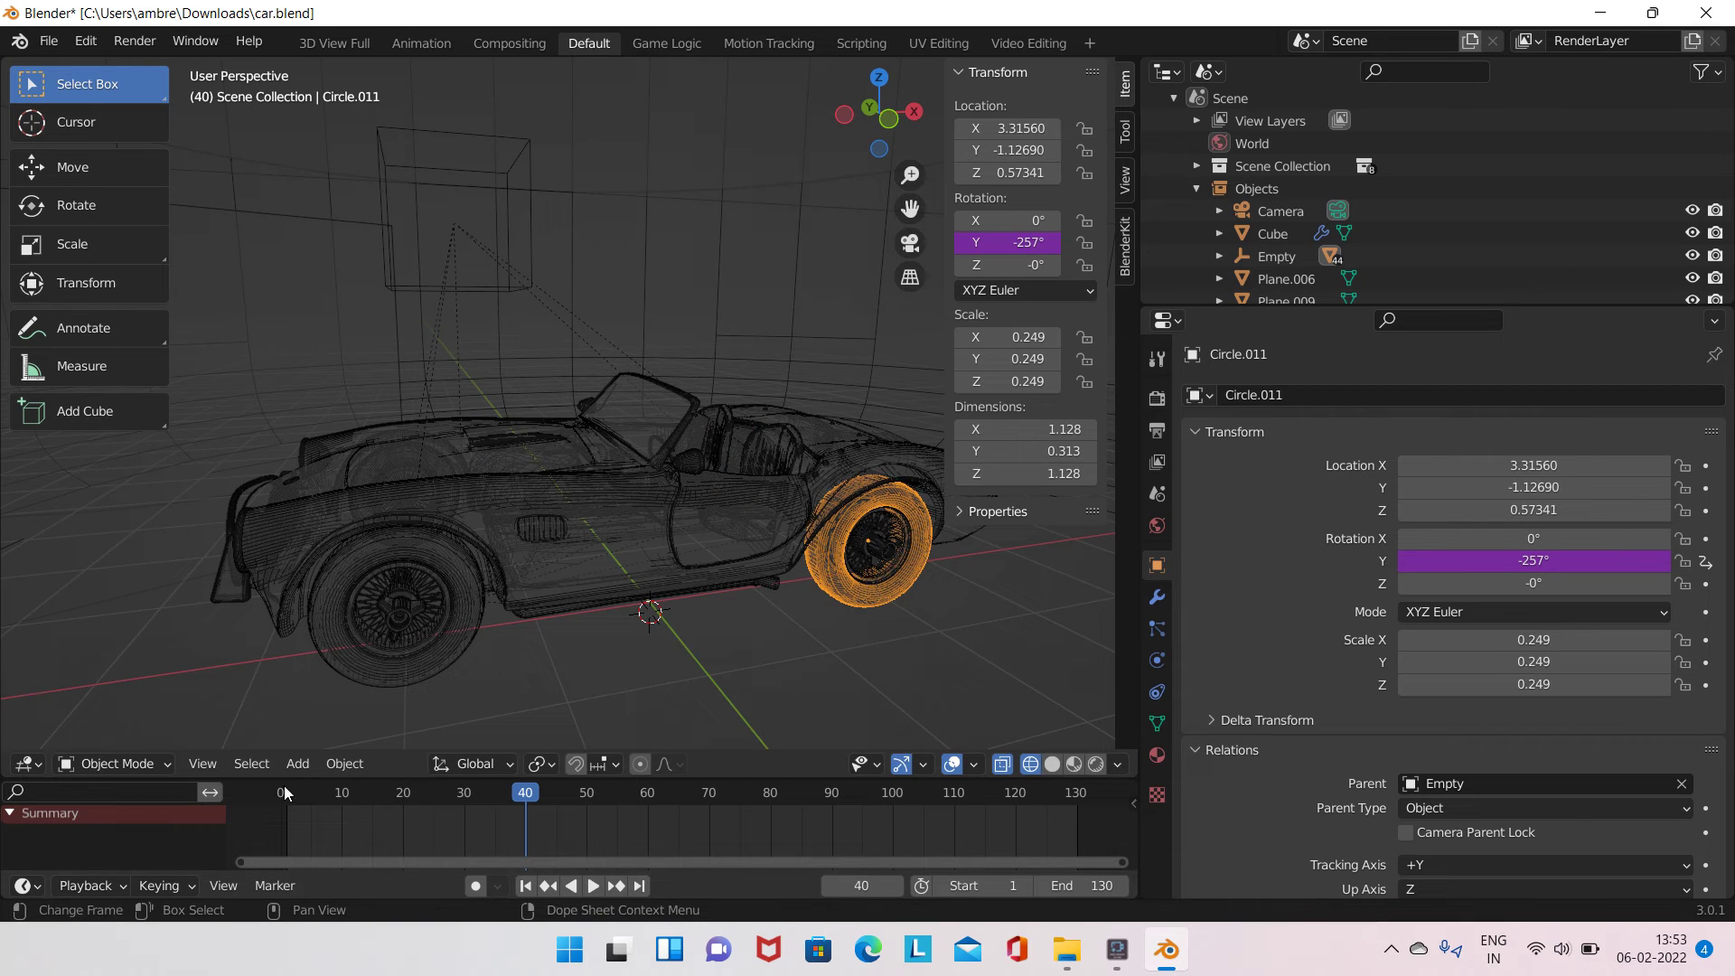
left_click(528, 274)
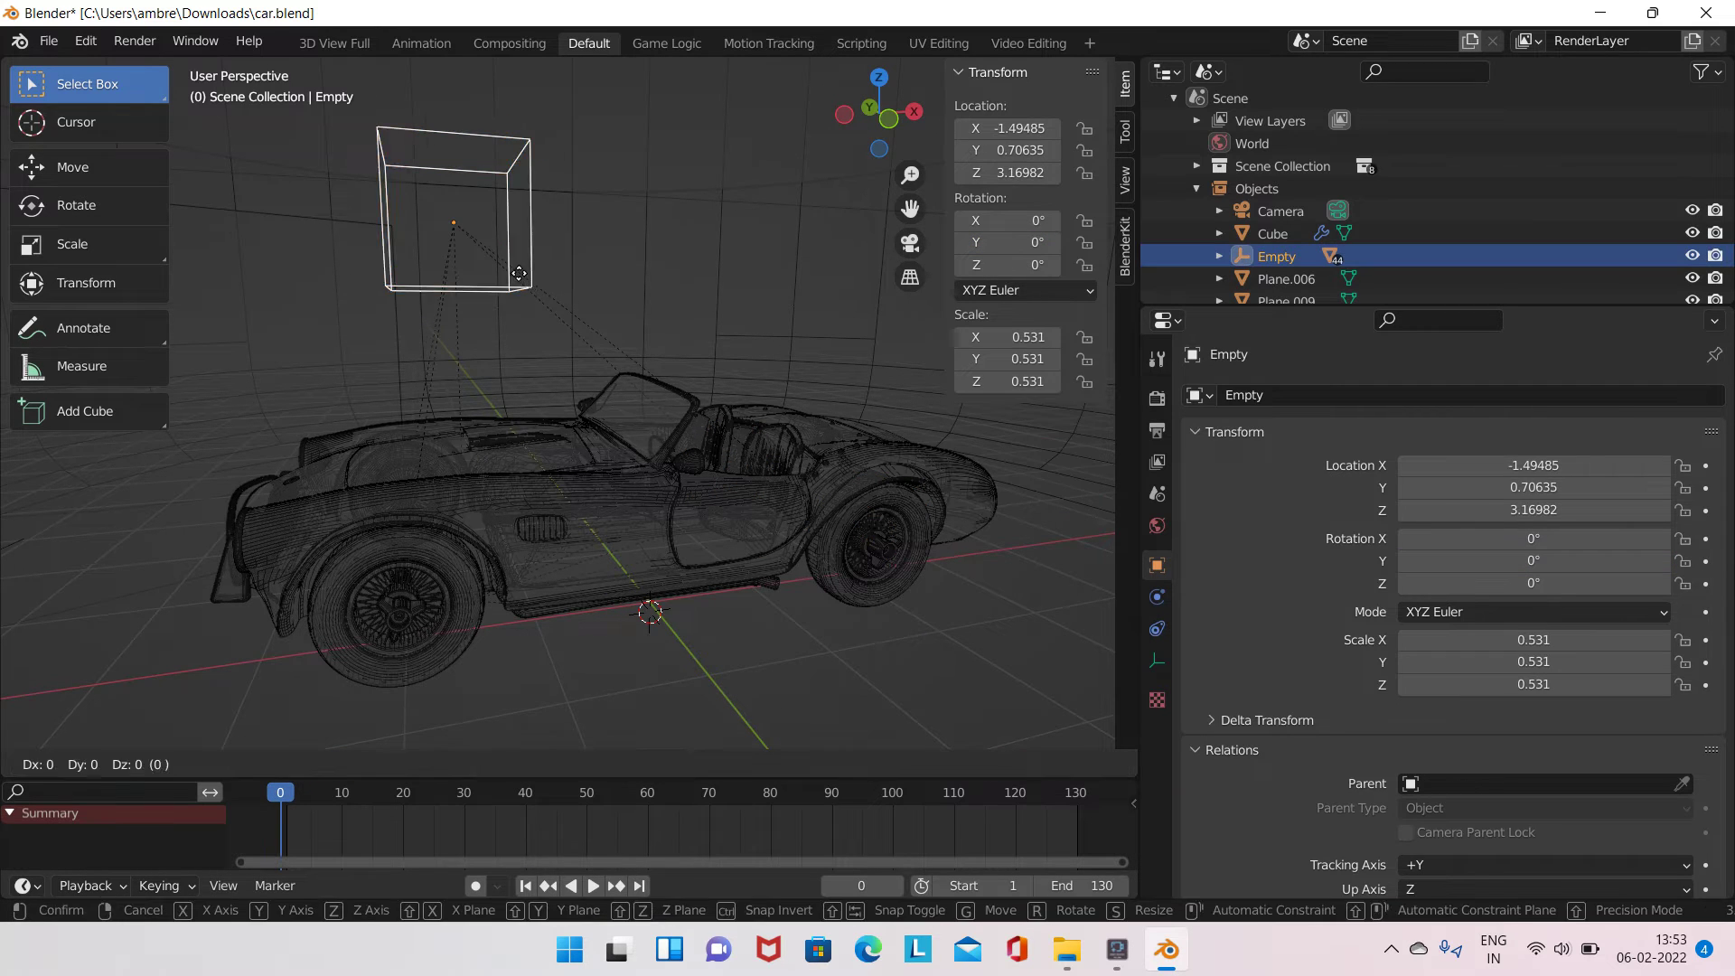
left_click_drag(528, 274, 714, 556)
middle_click_drag(714, 556, 729, 562)
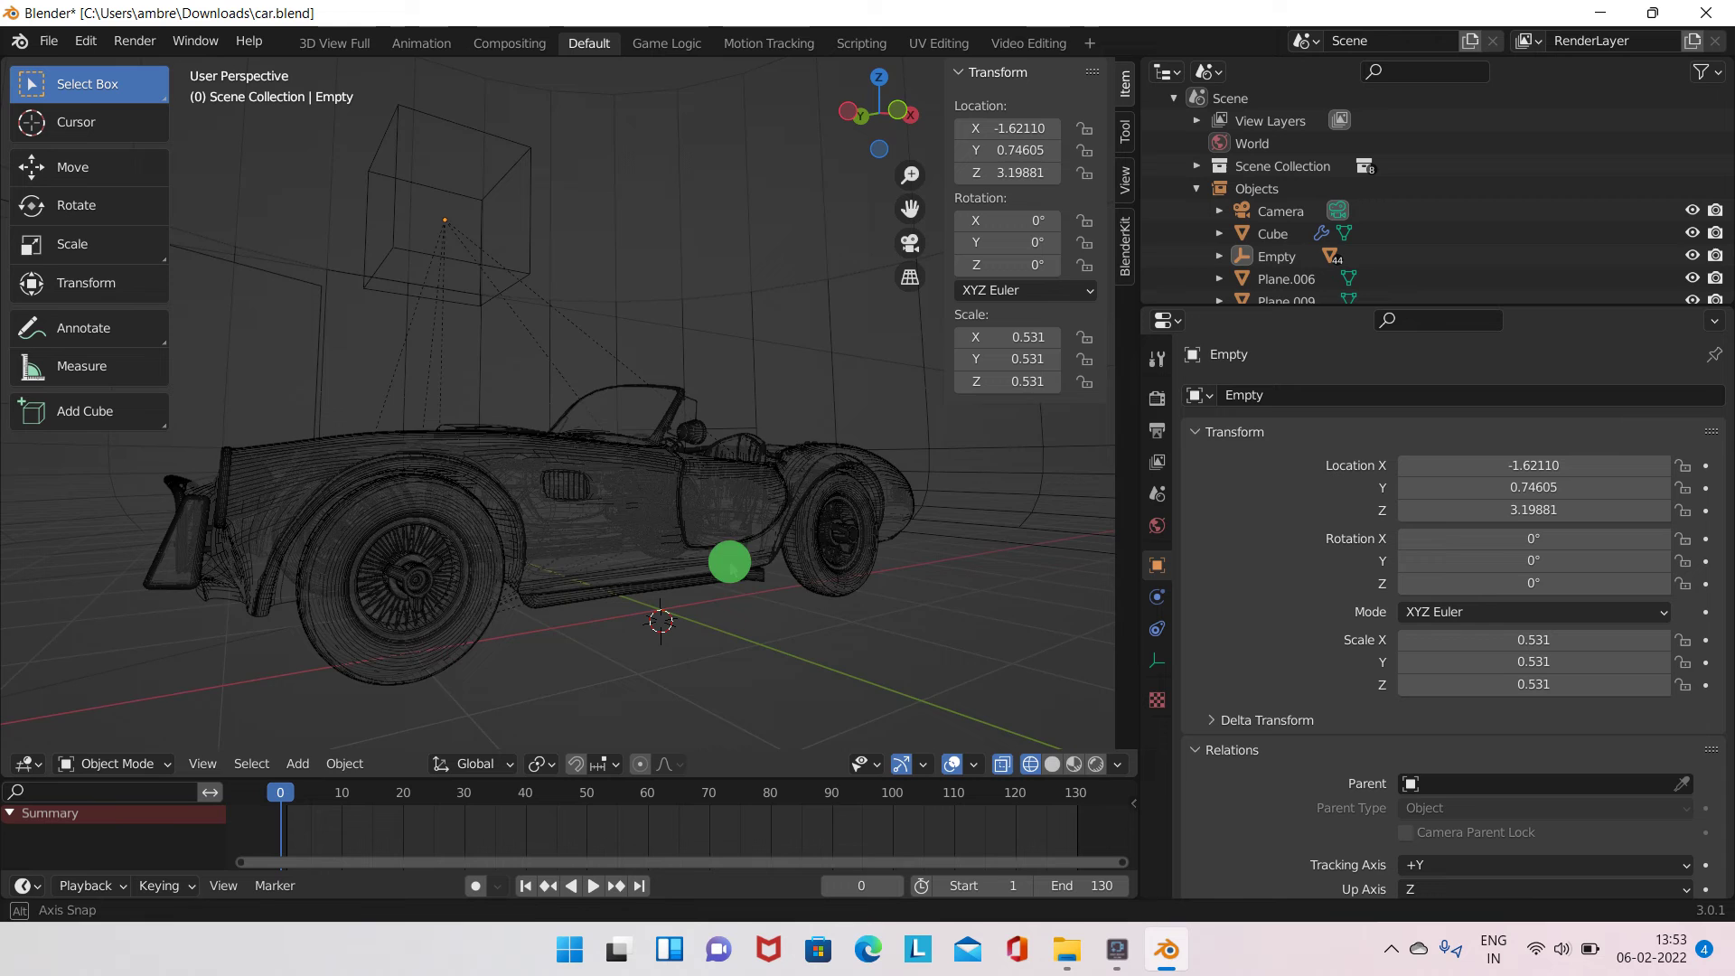
left_click(1052, 764)
middle_click_drag(773, 648, 527, 183)
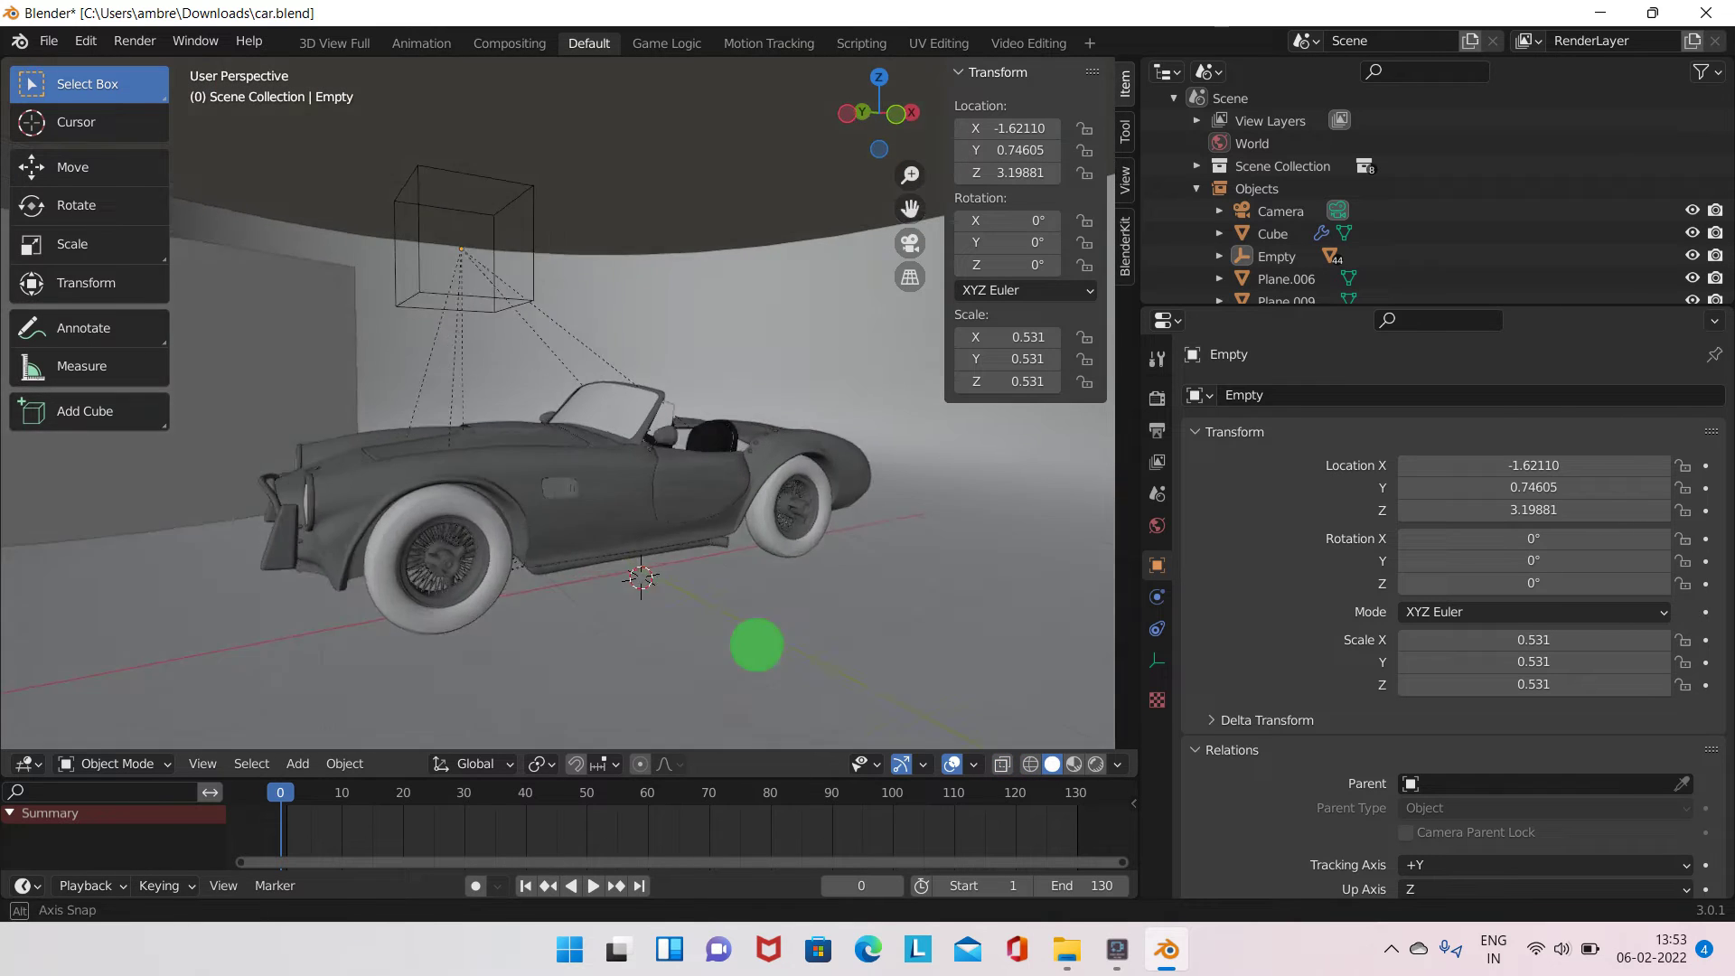
- Slide the Empty along X to 2.81018 so the car rolls forward
left_click(536, 183)
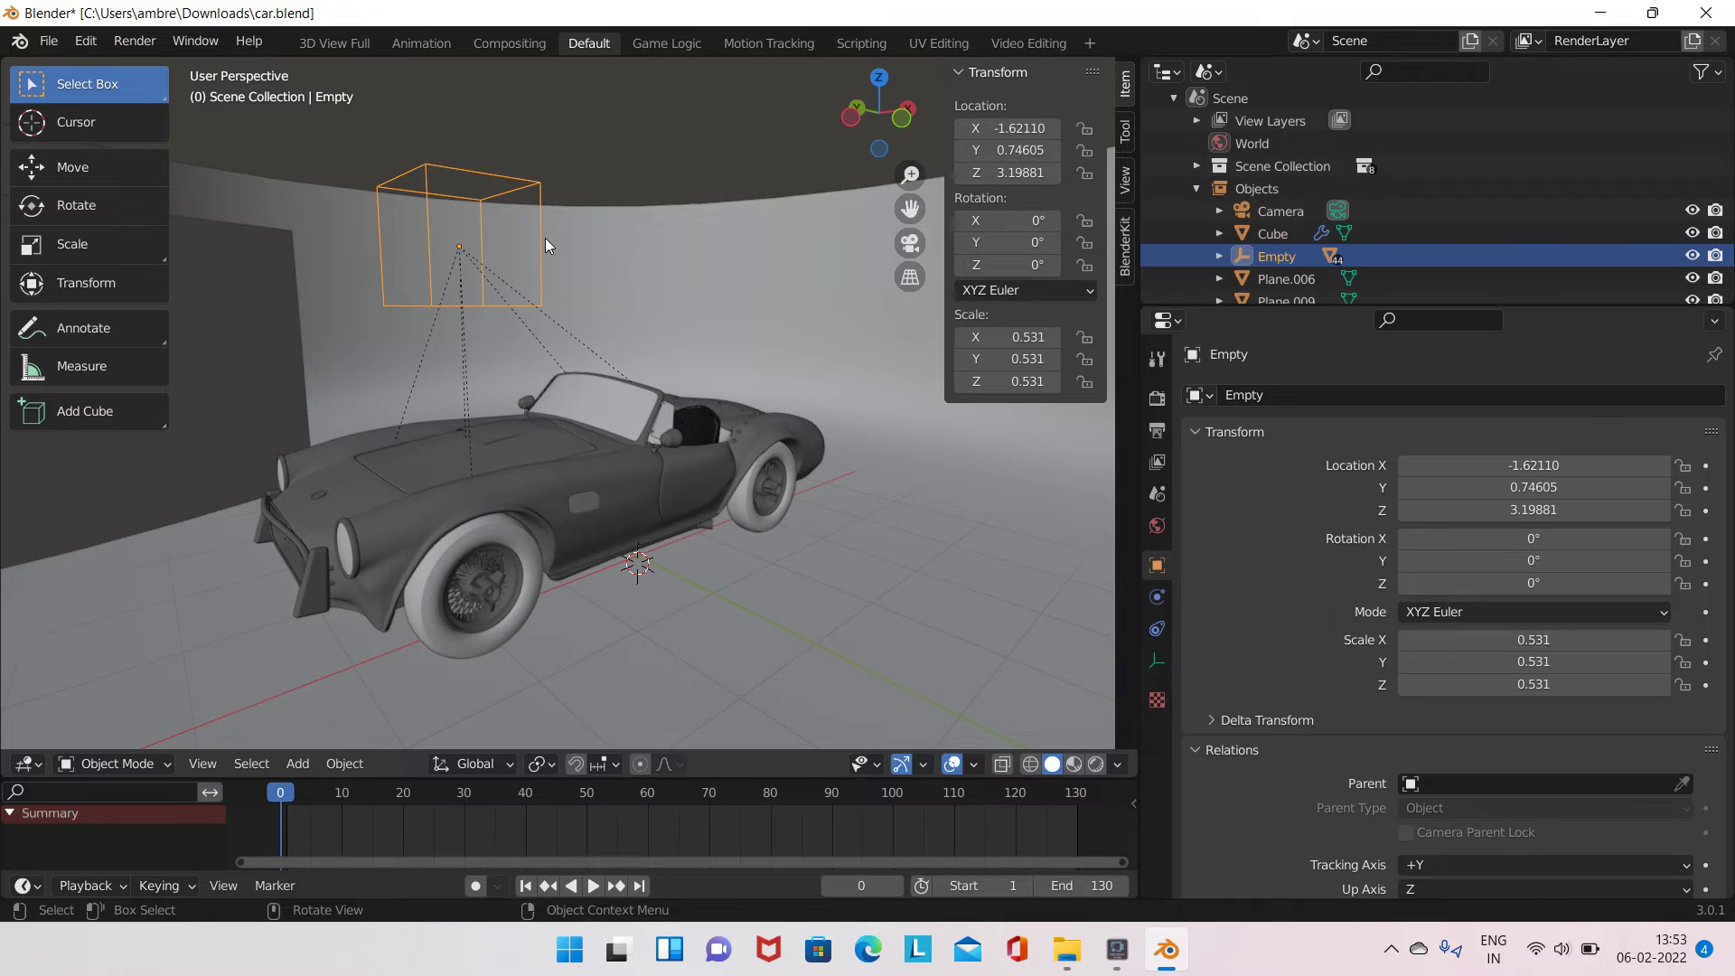
key("g")
key("x")
left_click(749, 528)
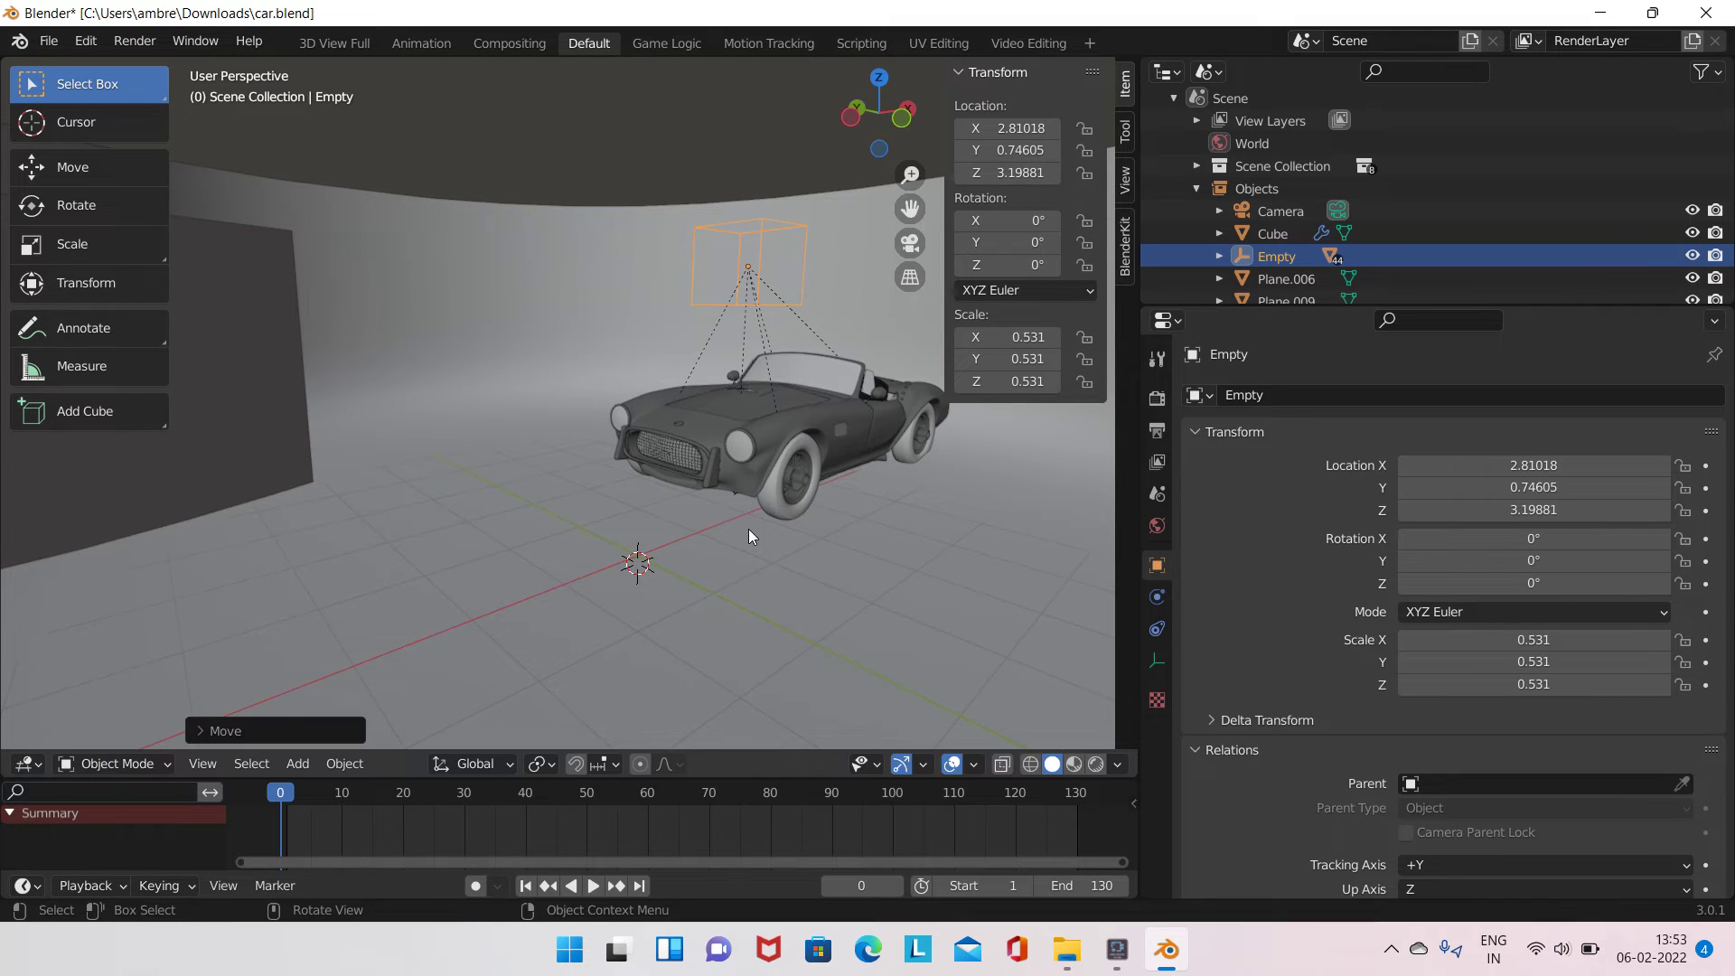
left_click(928, 232)
- Orbit the view, check the scene camera, then reselect the Cube
left_click(910, 242)
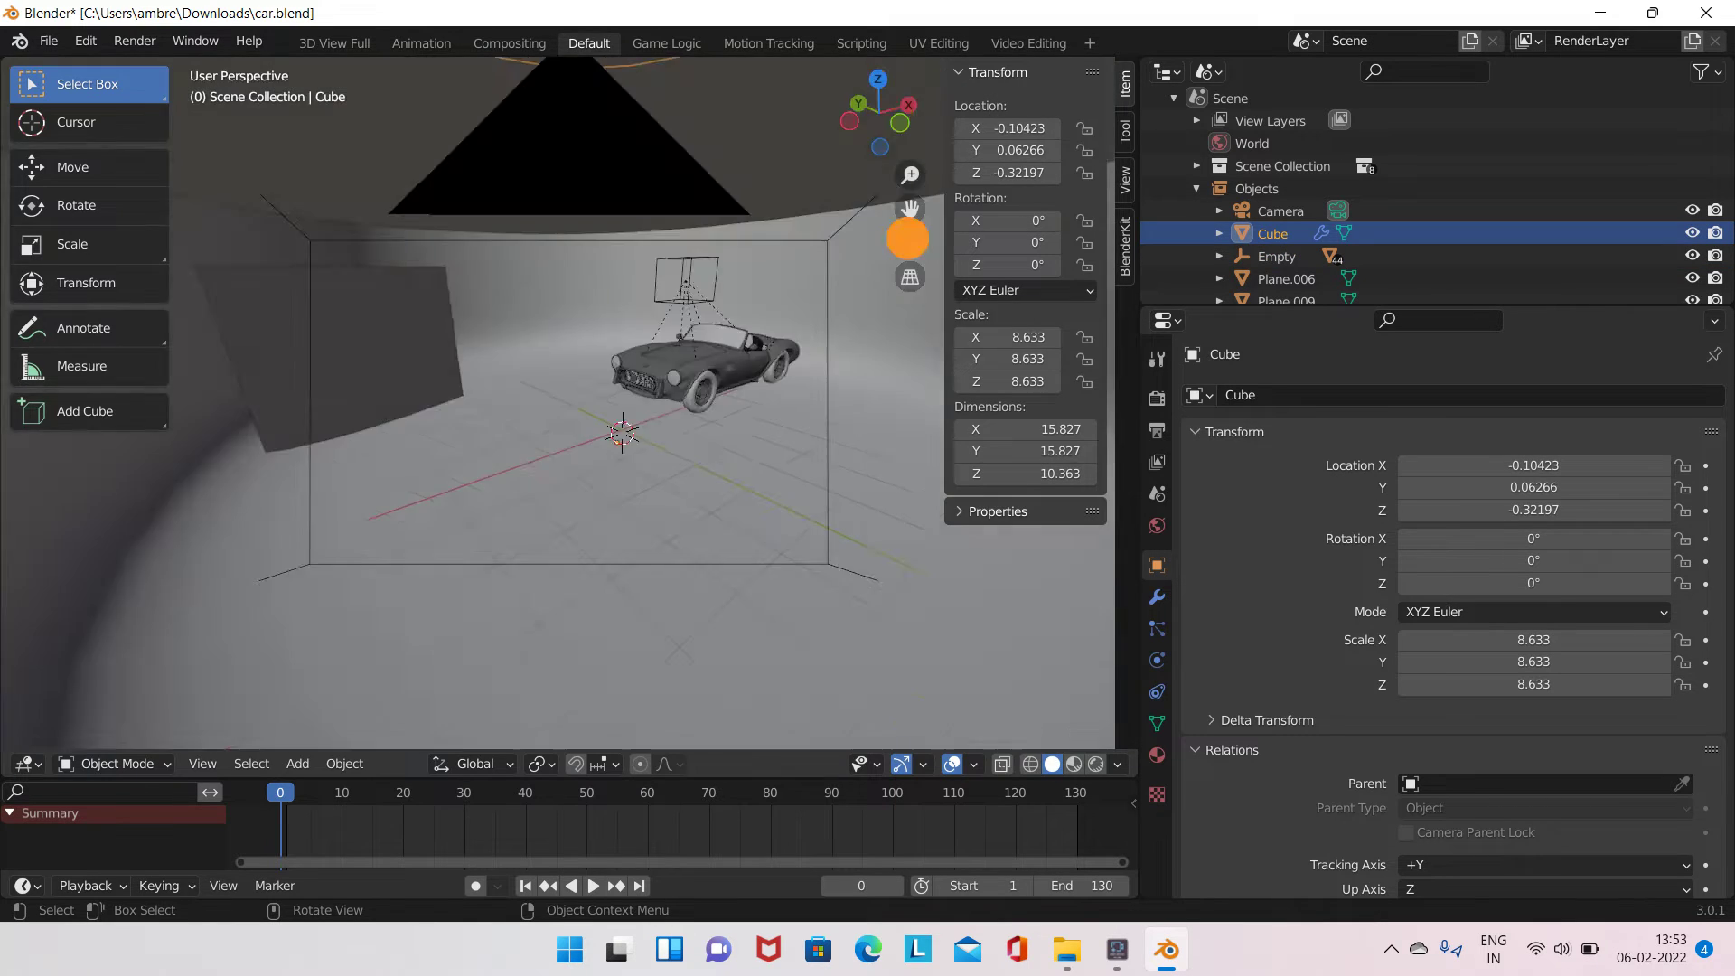
middle_click_drag(542, 407, 246, 285)
left_click(246, 286, "shift")
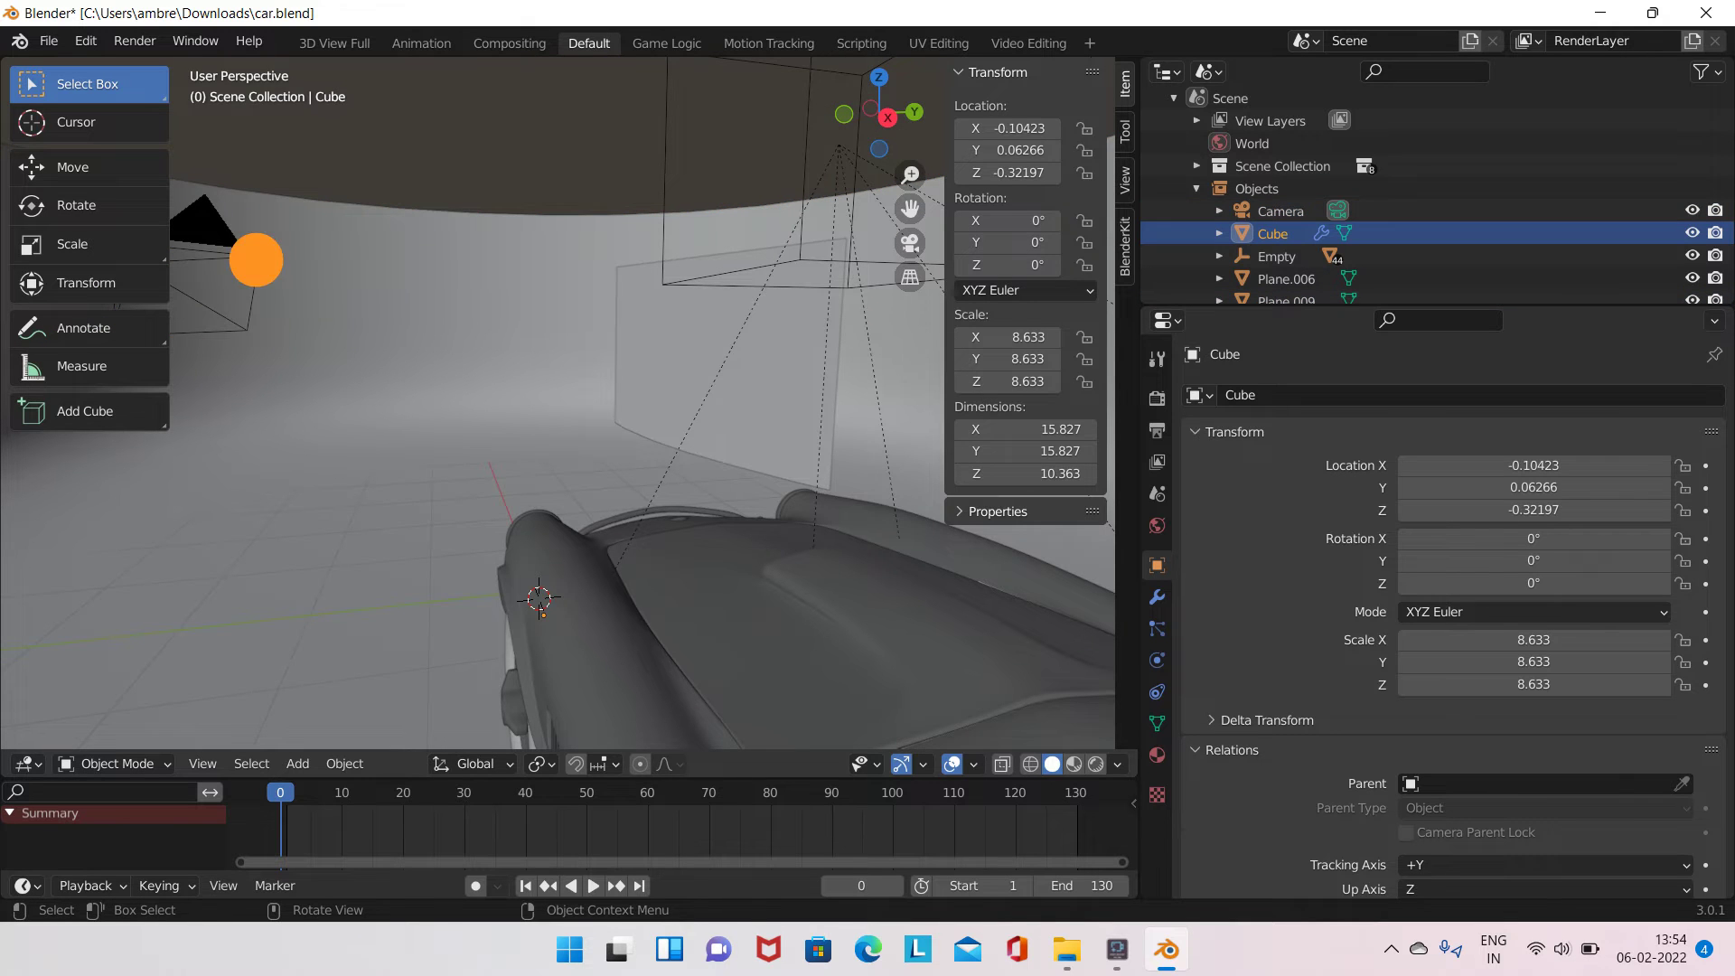
left_click(244, 255)
key("g")
key("Escape")
left_click(1273, 233)
left_click(911, 242)
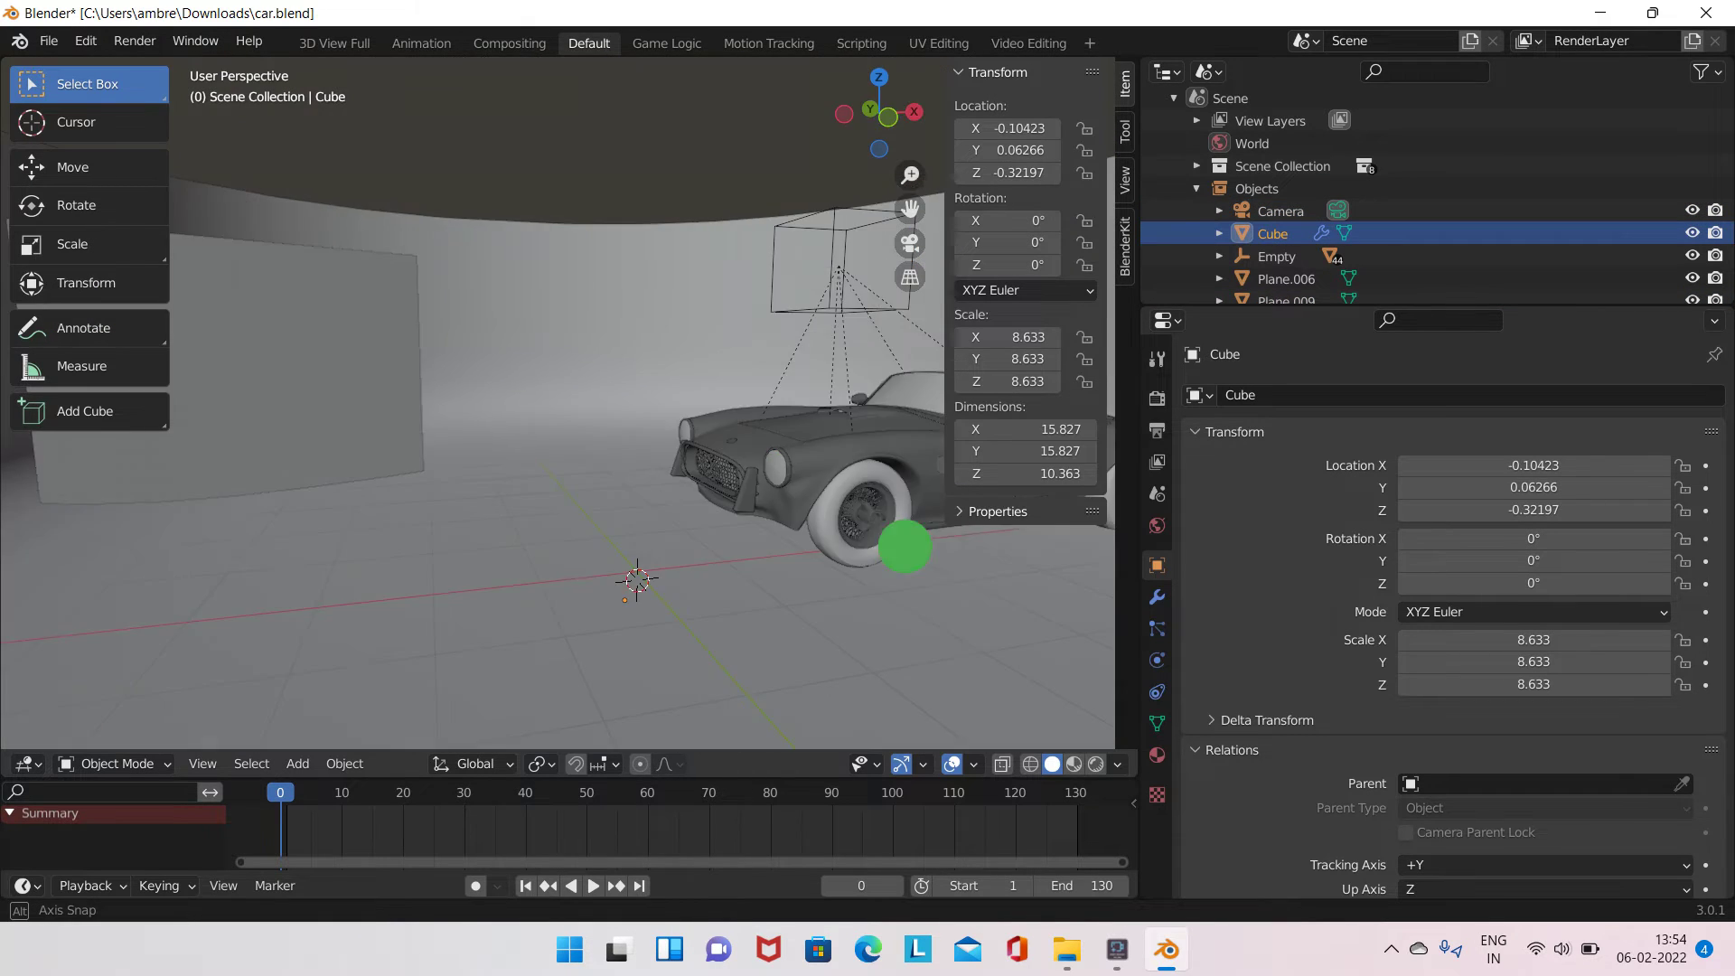
middle_click_drag(907, 243, 1045, 240)
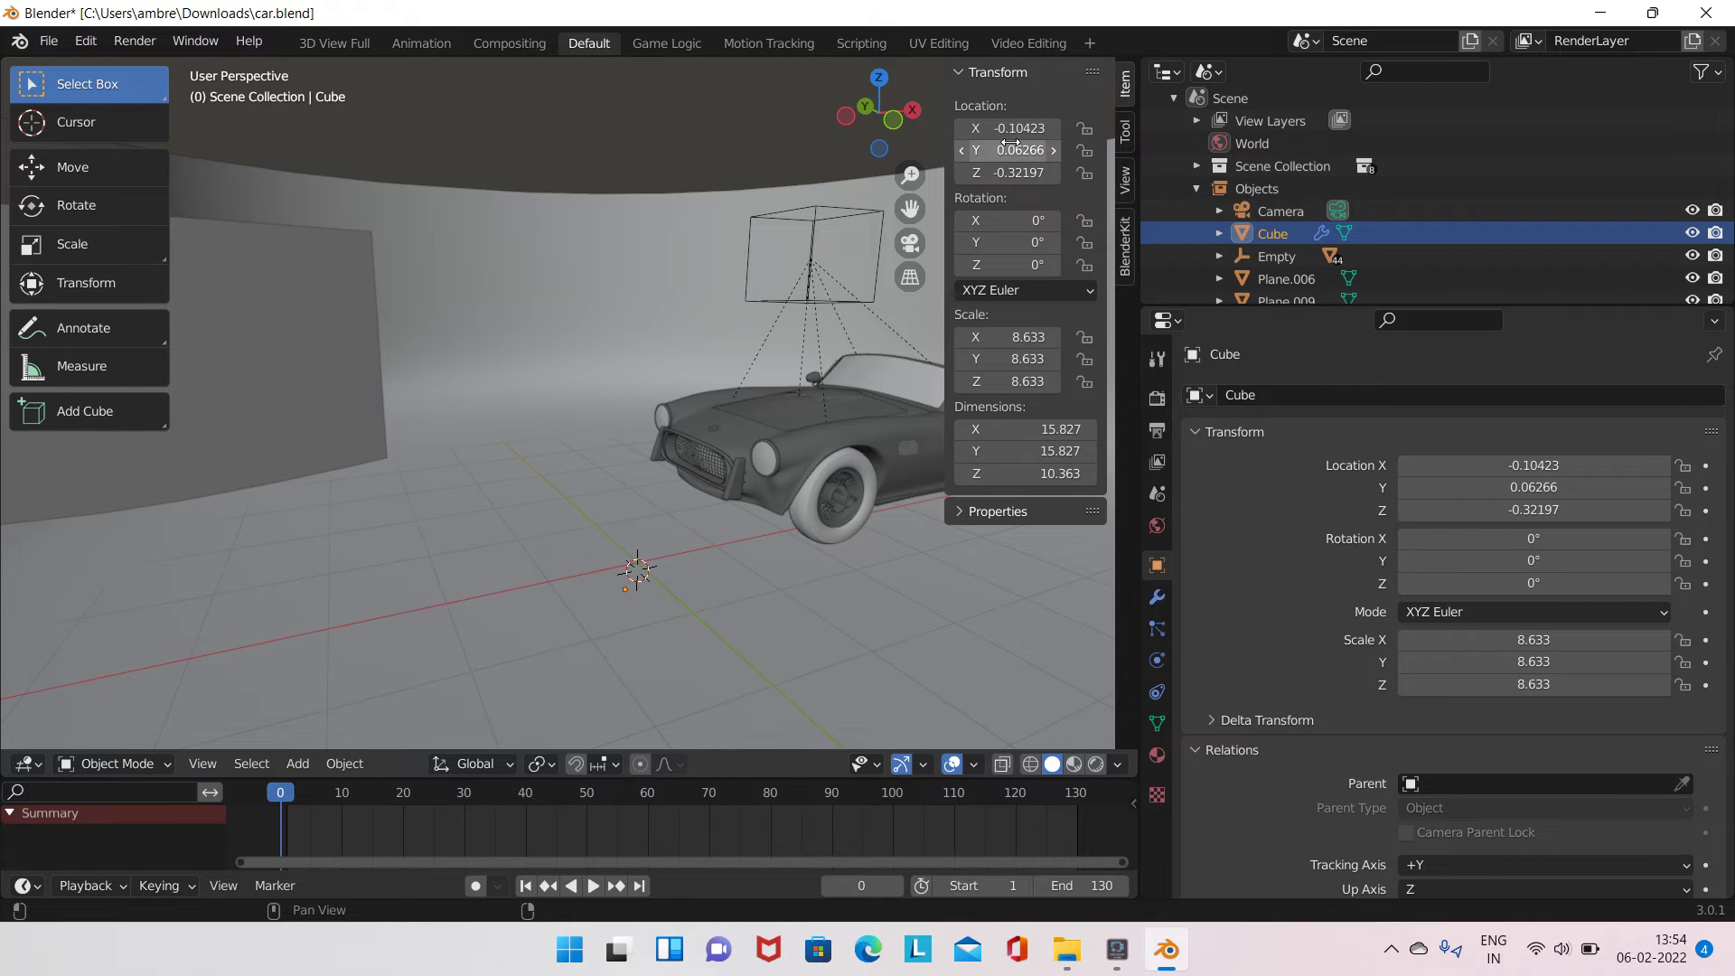
- Keyframe the Cube's location at frame 0, then at frame 130 shift the Cube and move the Empty back to X -2.14982
key("i")
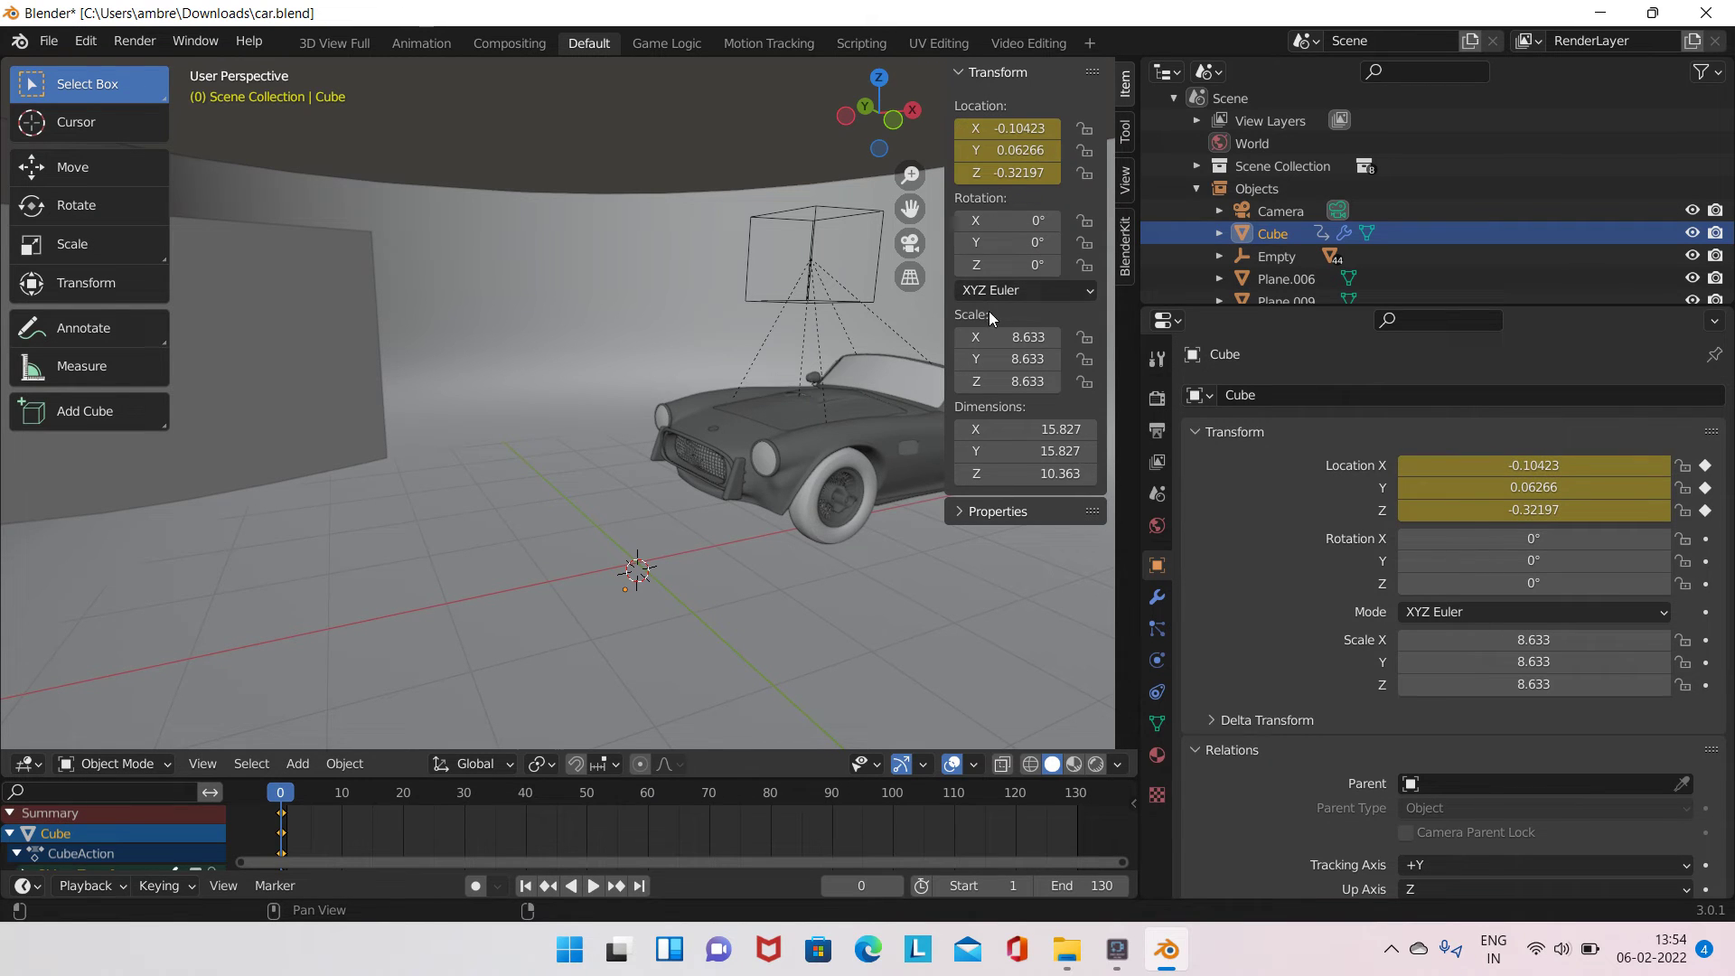
left_click(639, 886)
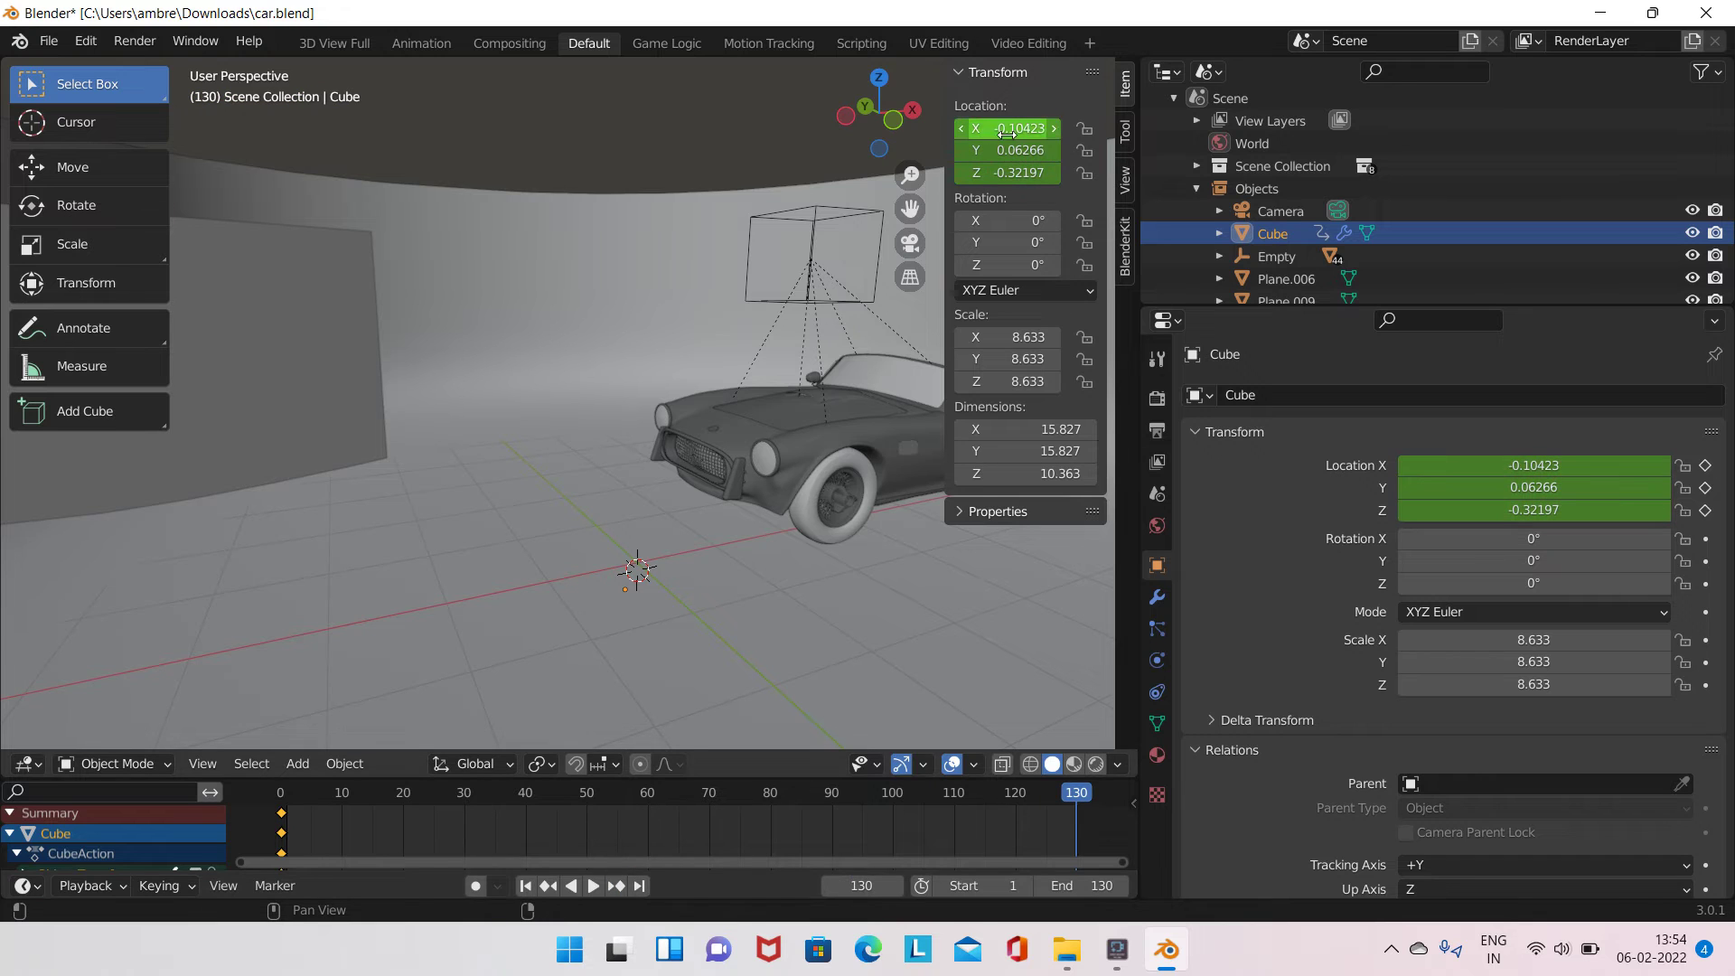
left_click_drag(1016, 132, 956, 144)
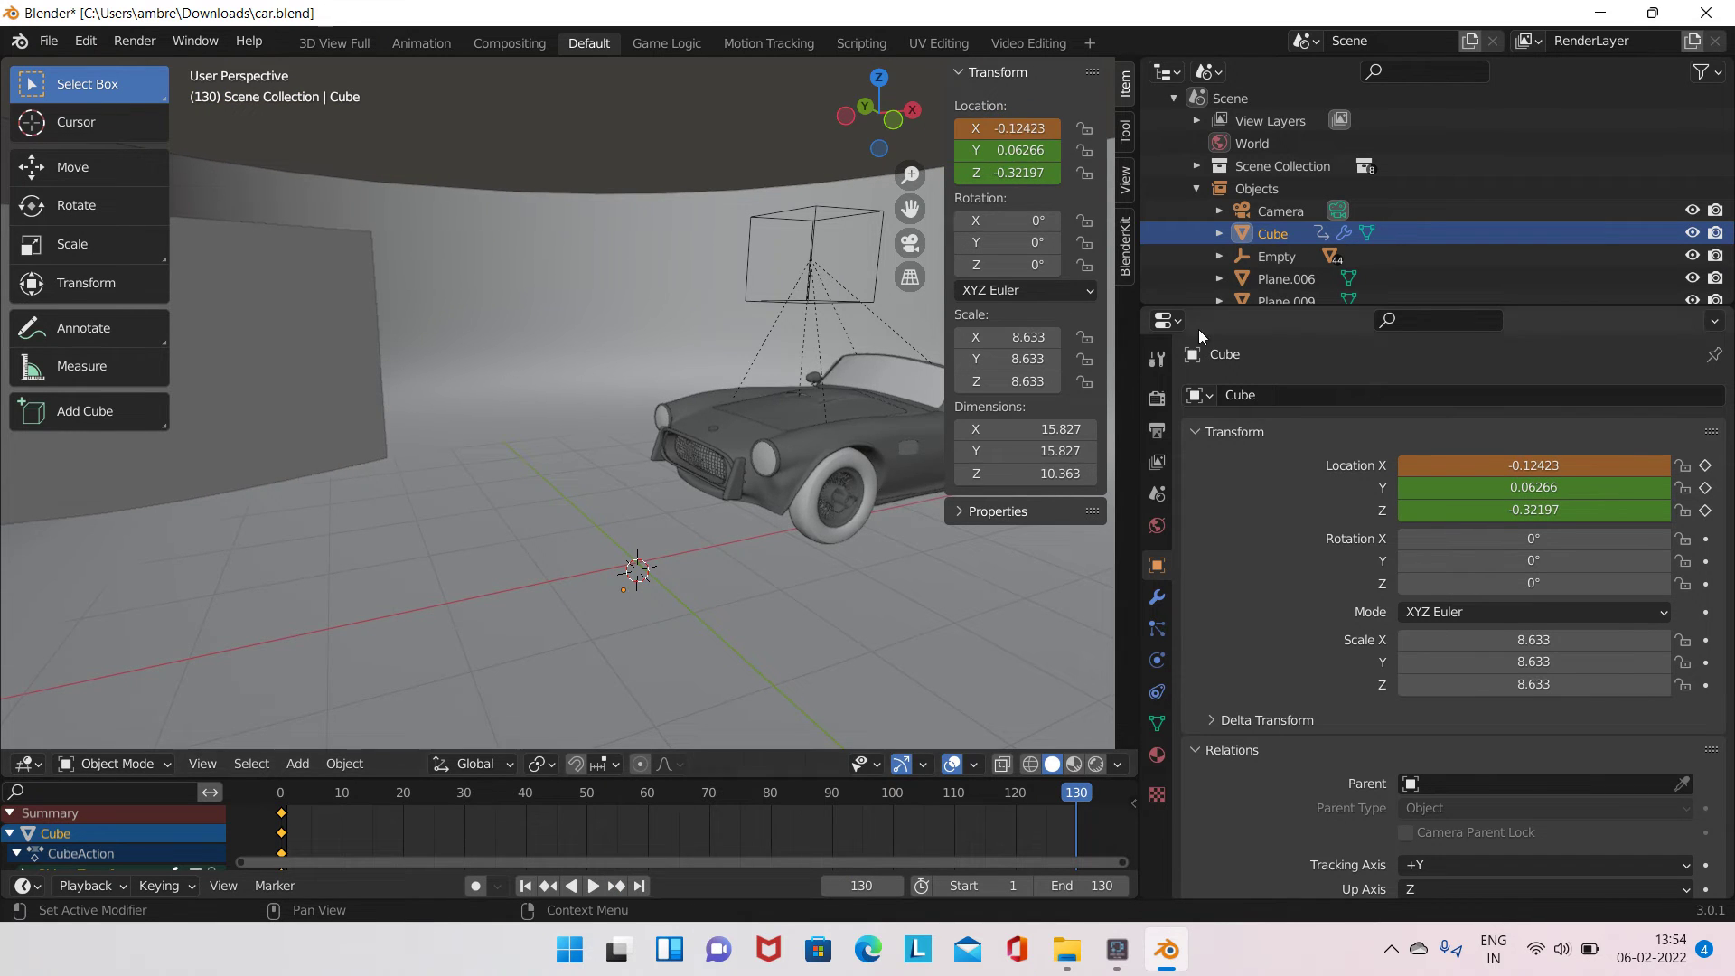
left_click(1277, 256)
mouse_move(1027, 127)
left_mouse_down()
mouse_move(675, 170)
mouse_move(1089, 197)
left_mouse_up()
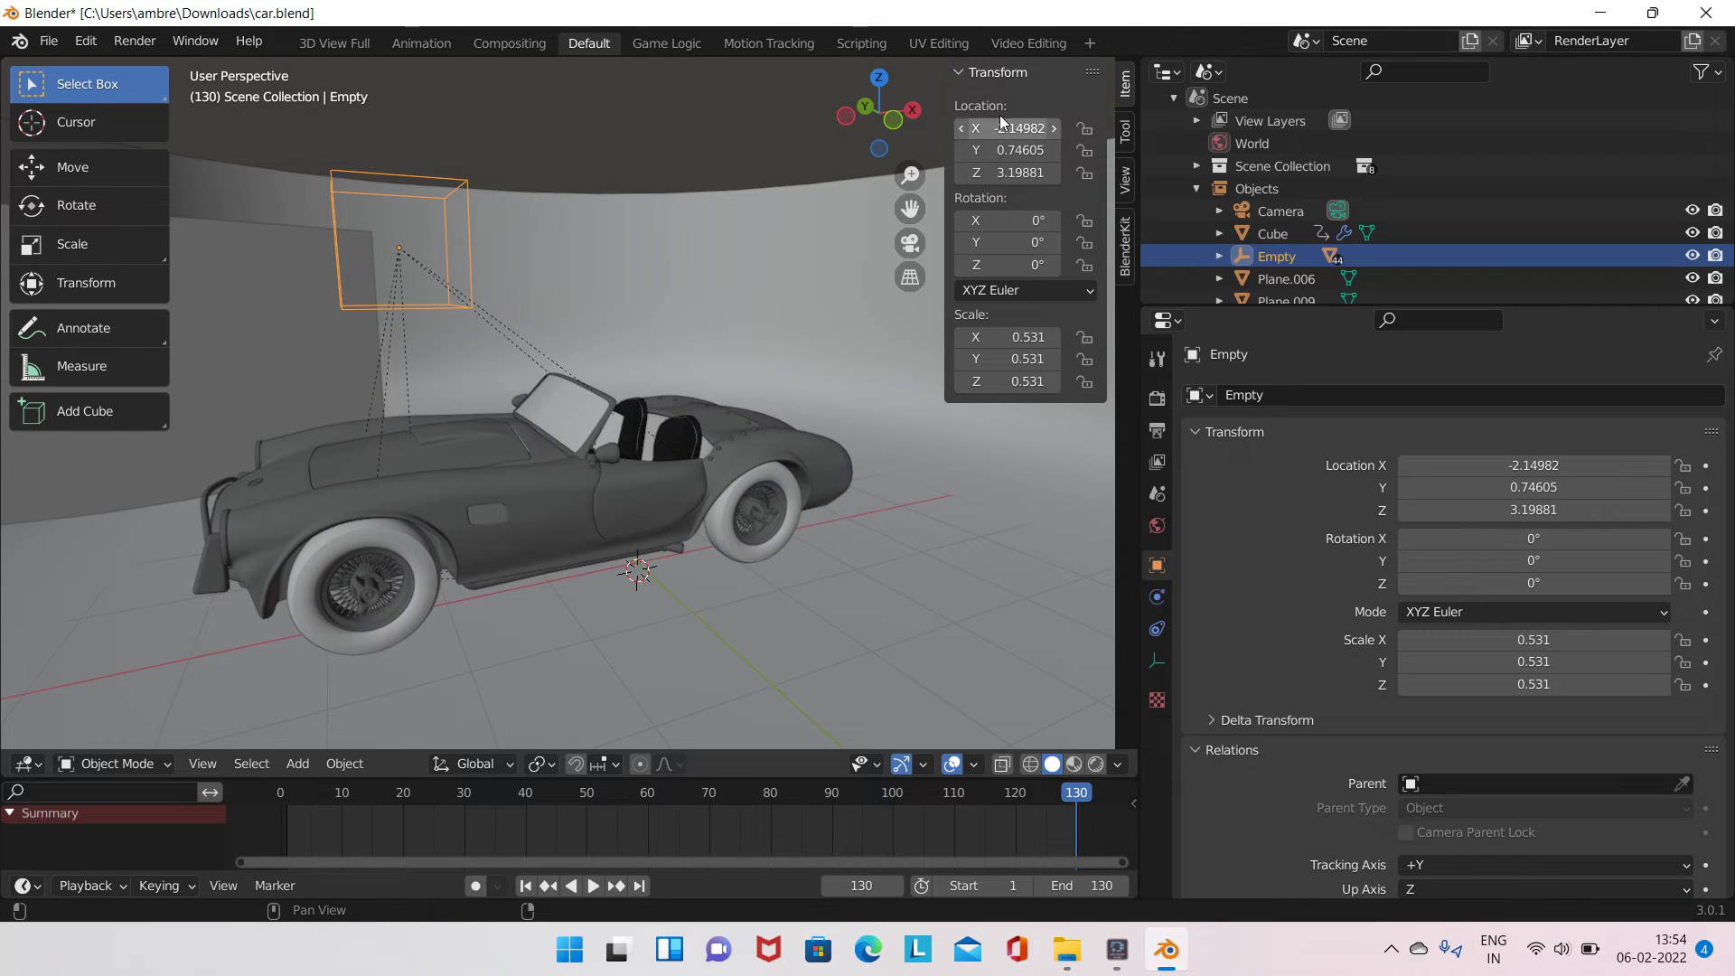
- Move back wall Plane.009 to X 4.7 and set the Empty's X location to 2.75018
left_click(982, 132)
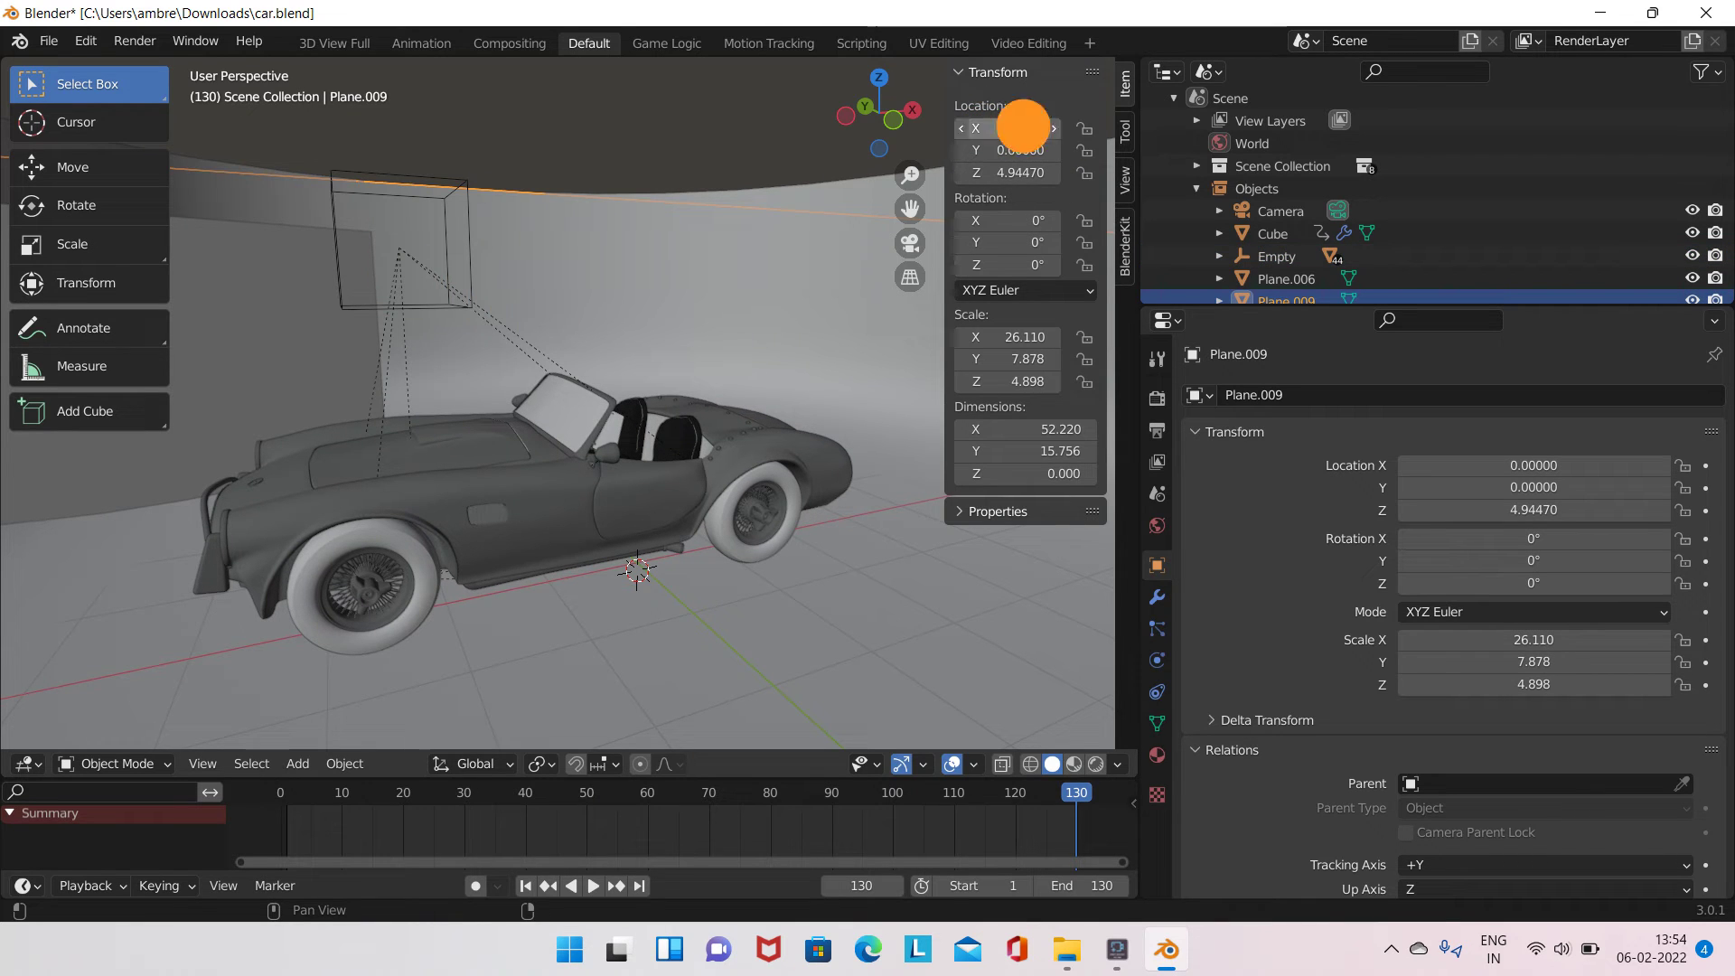
left_click_drag(1022, 127, 1130, 127)
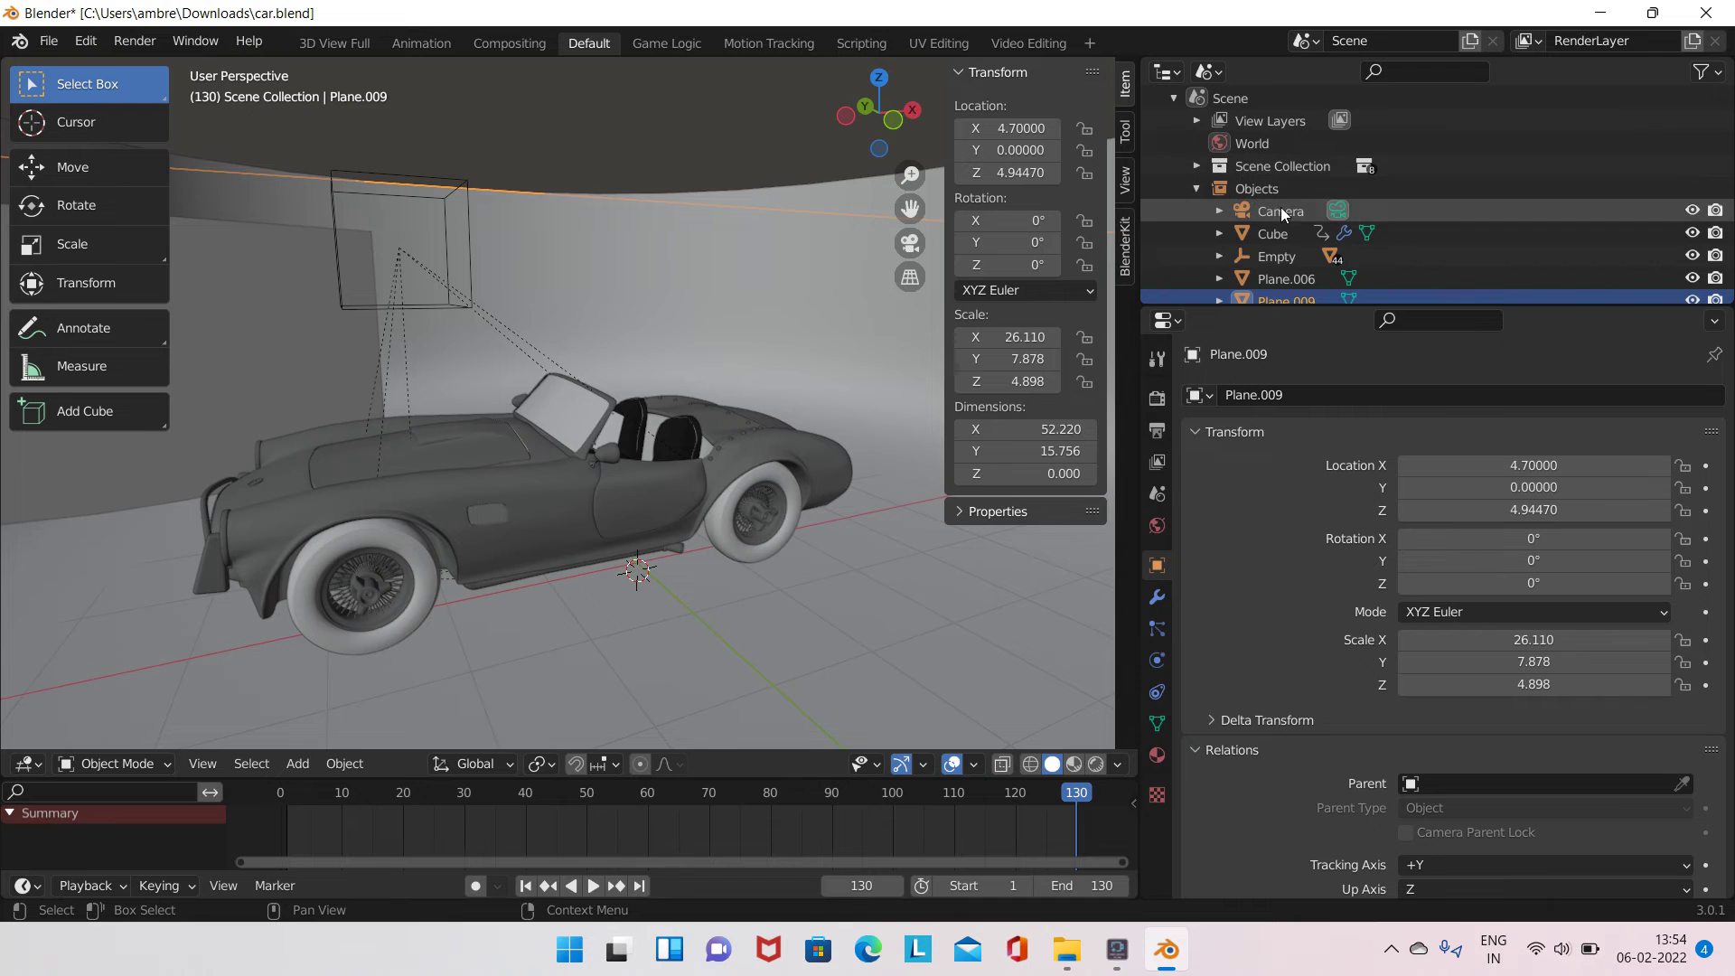
left_click(1266, 256)
left_click_drag(1026, 127, 1259, 123)
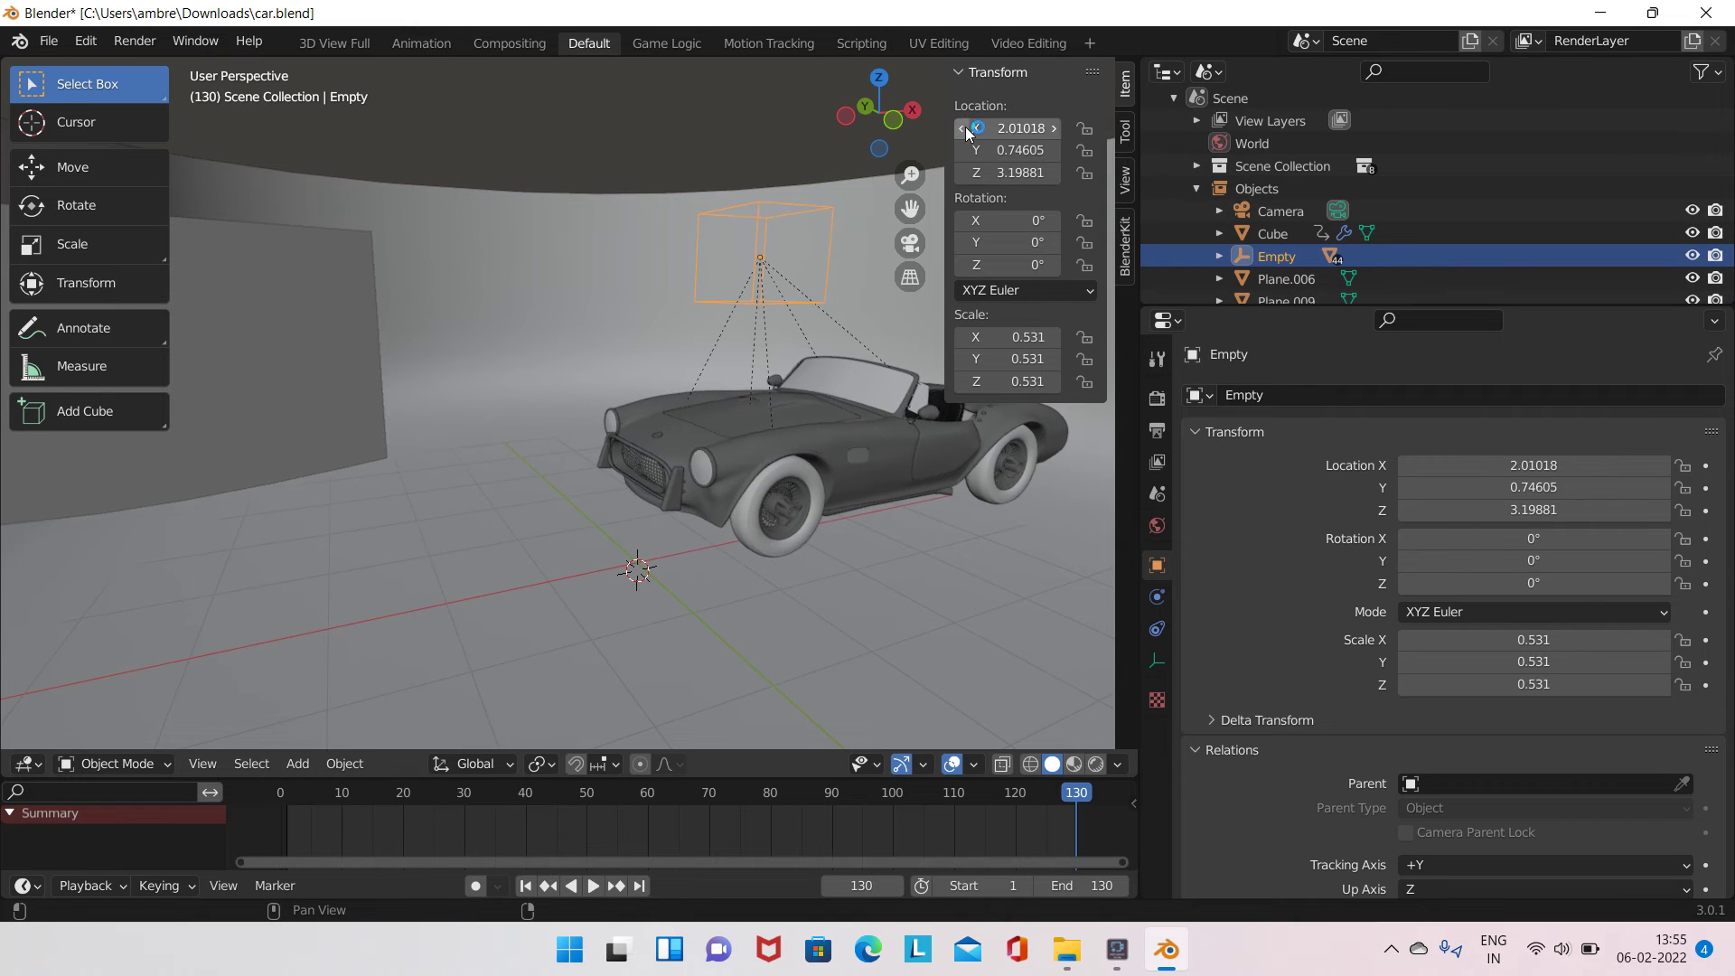
left_click_drag(1005, 131, 1096, 147)
- Keyframe the Empty at X 2.75018 on frame 0 and X -3.16982 on frame 130
key("shift+Left")
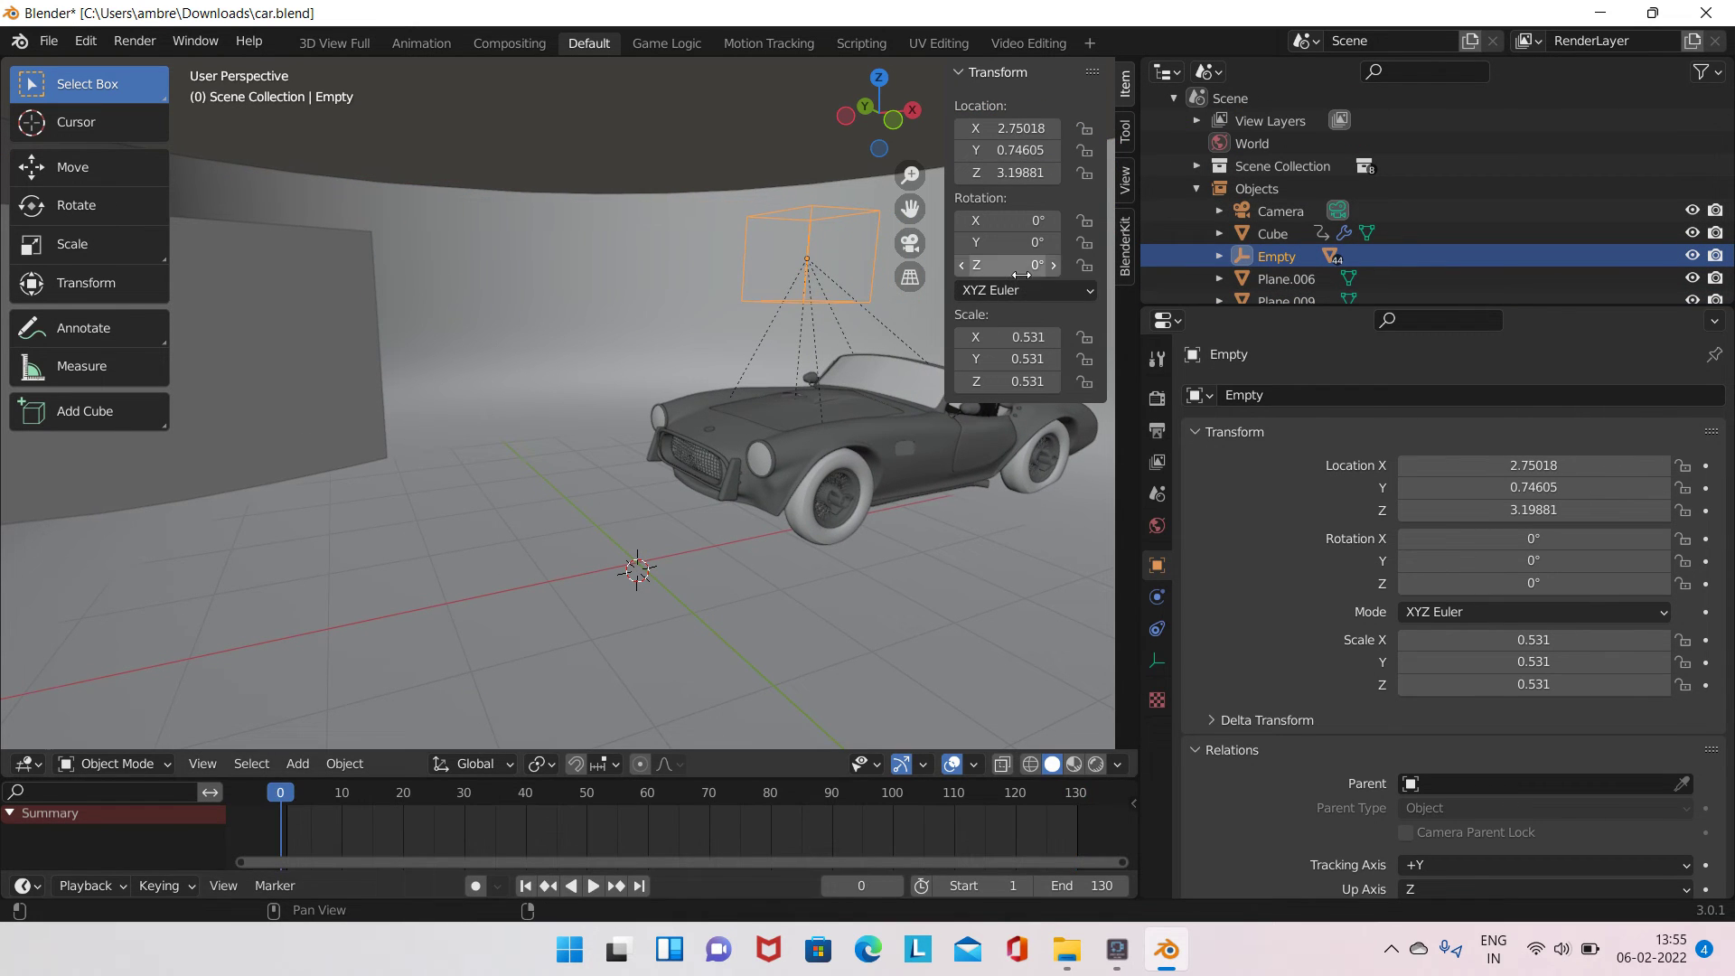
key("i")
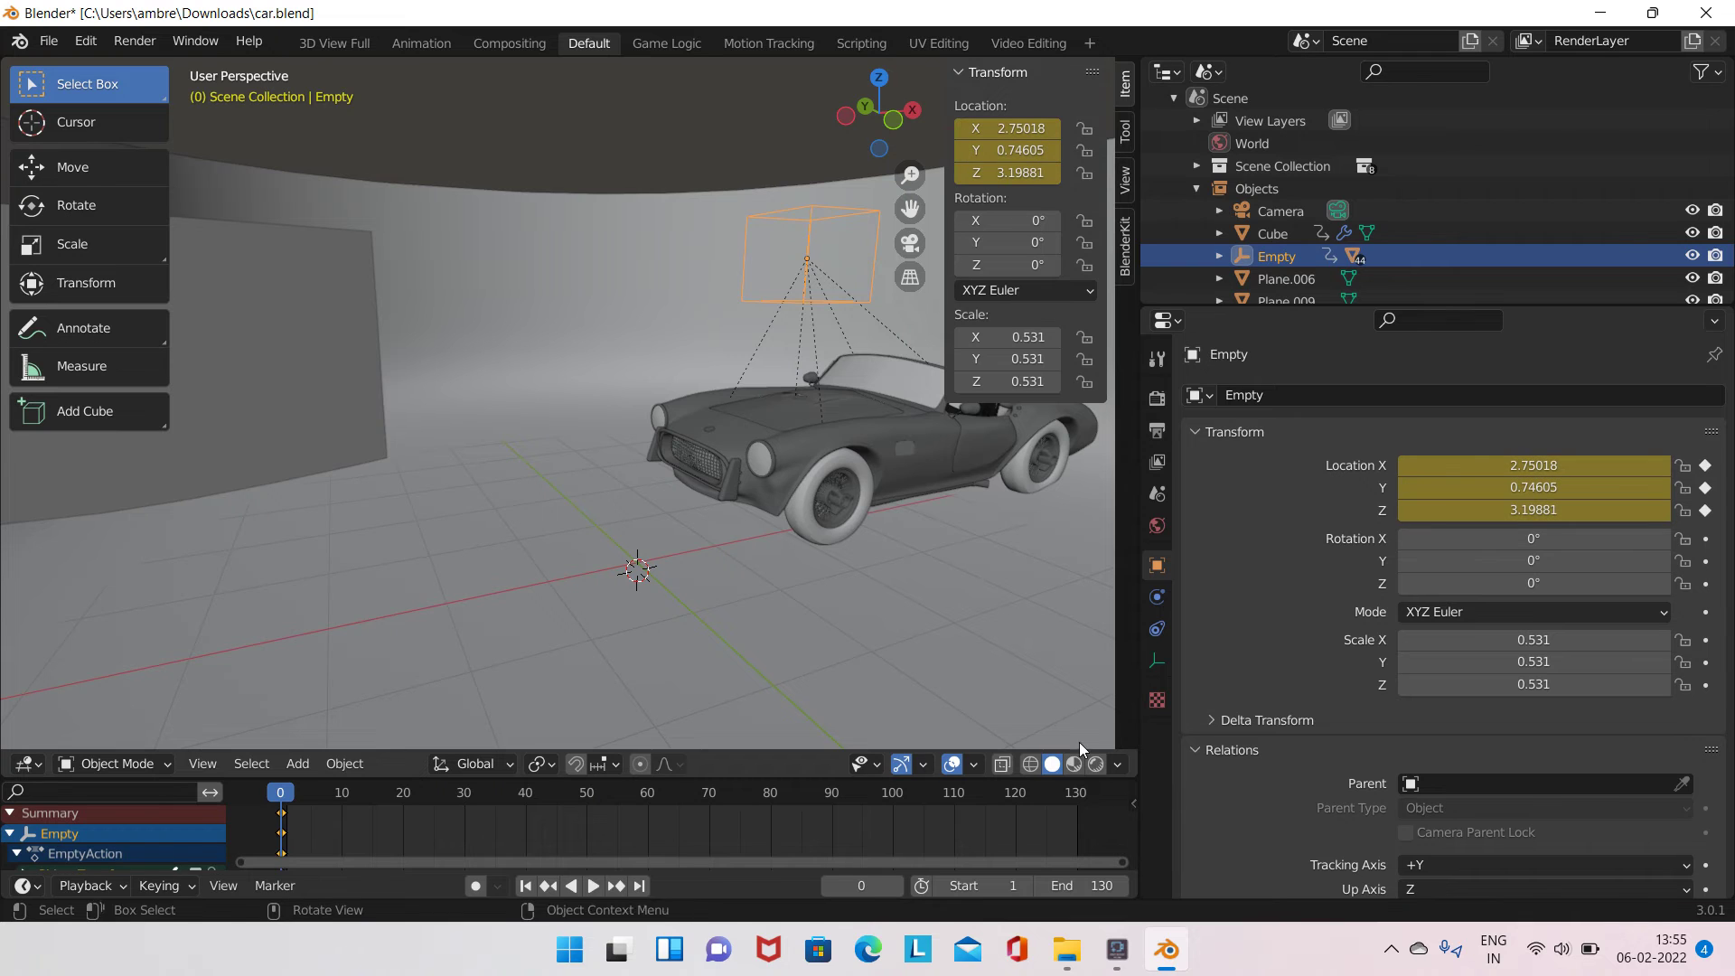
left_click(638, 886)
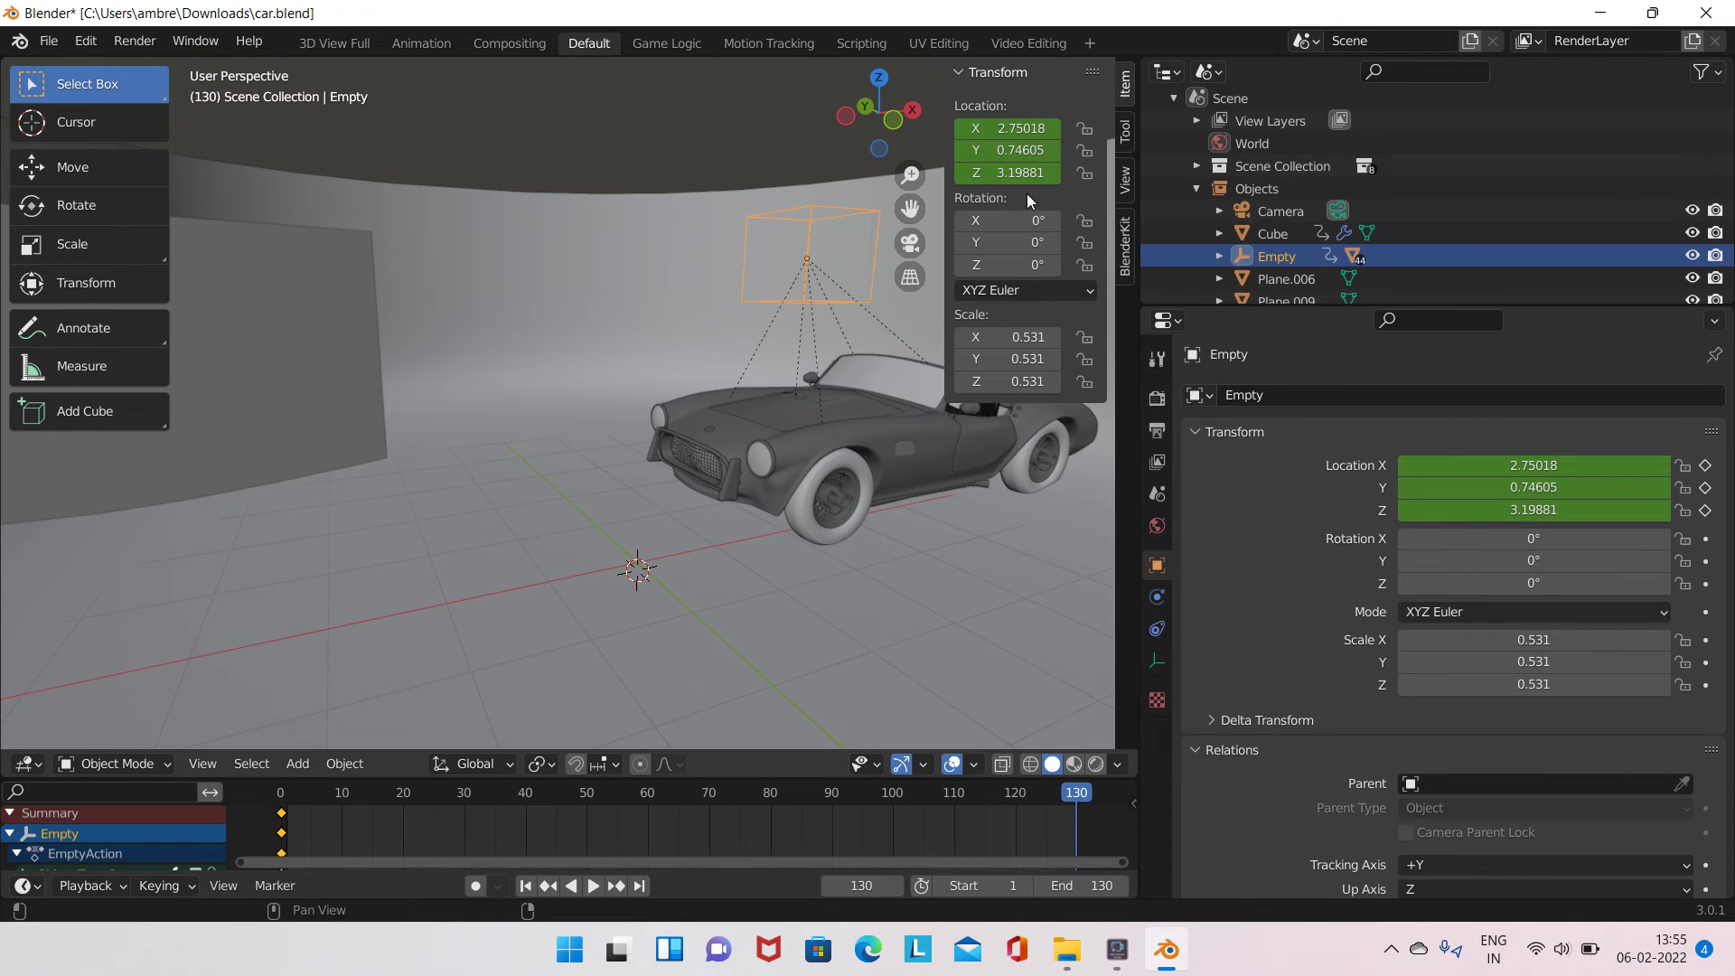
left_click_drag(1002, 127, 279, 128)
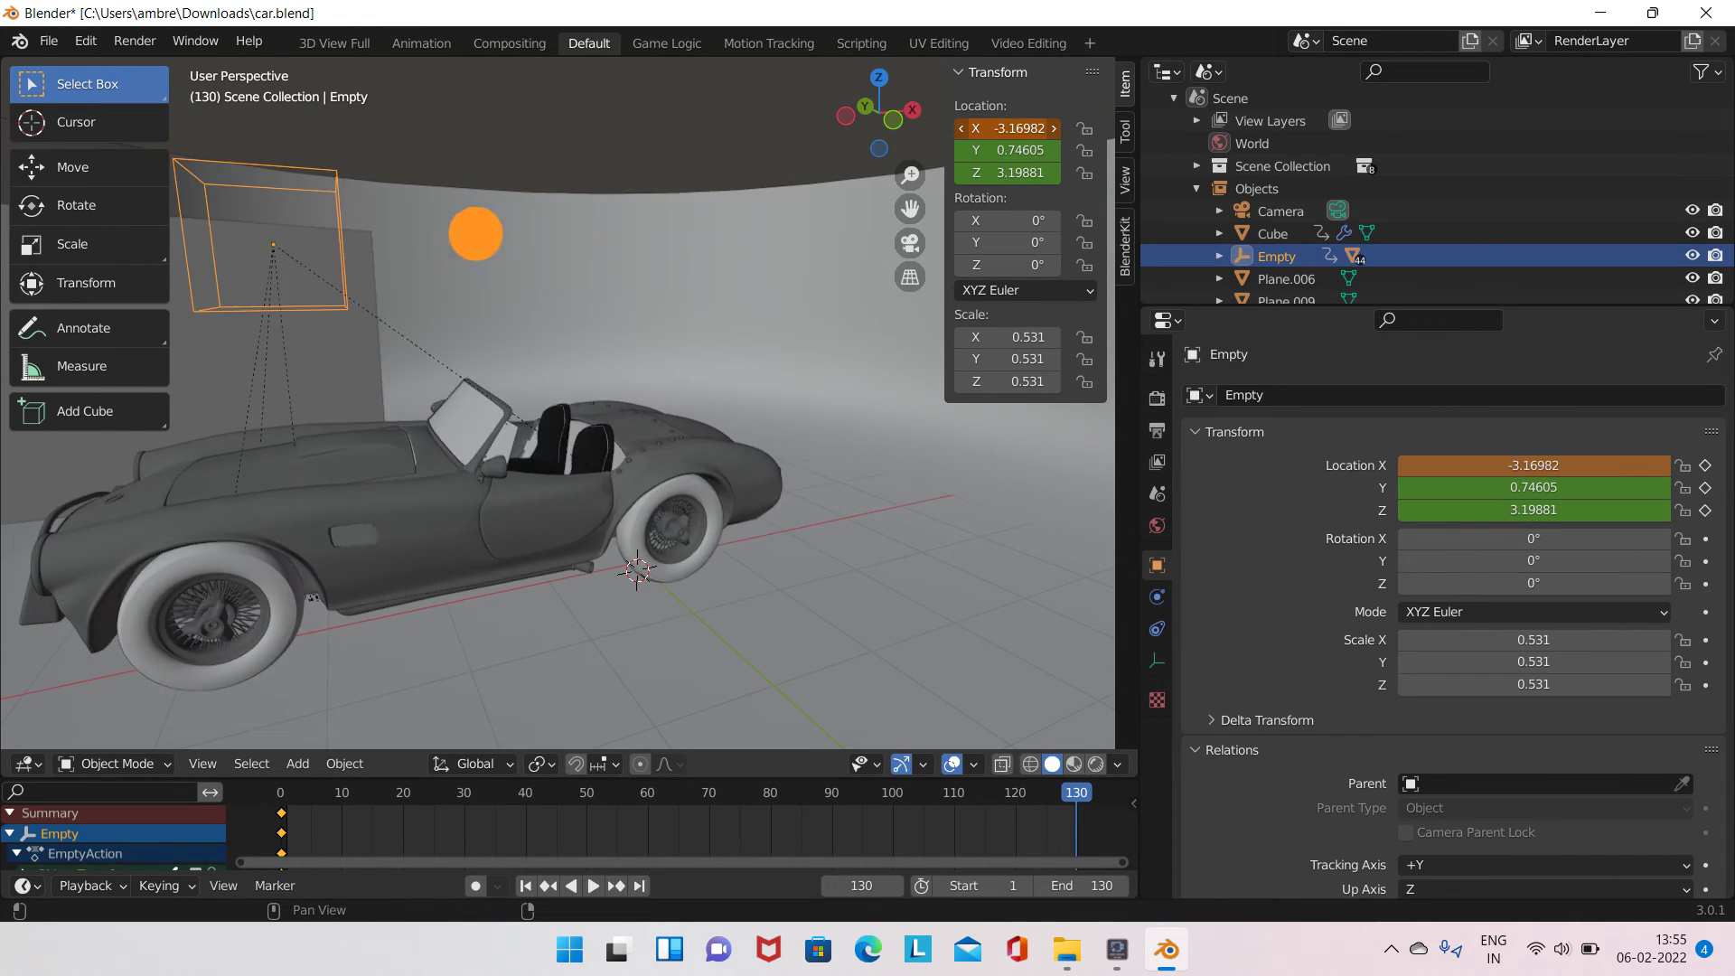
key("i")
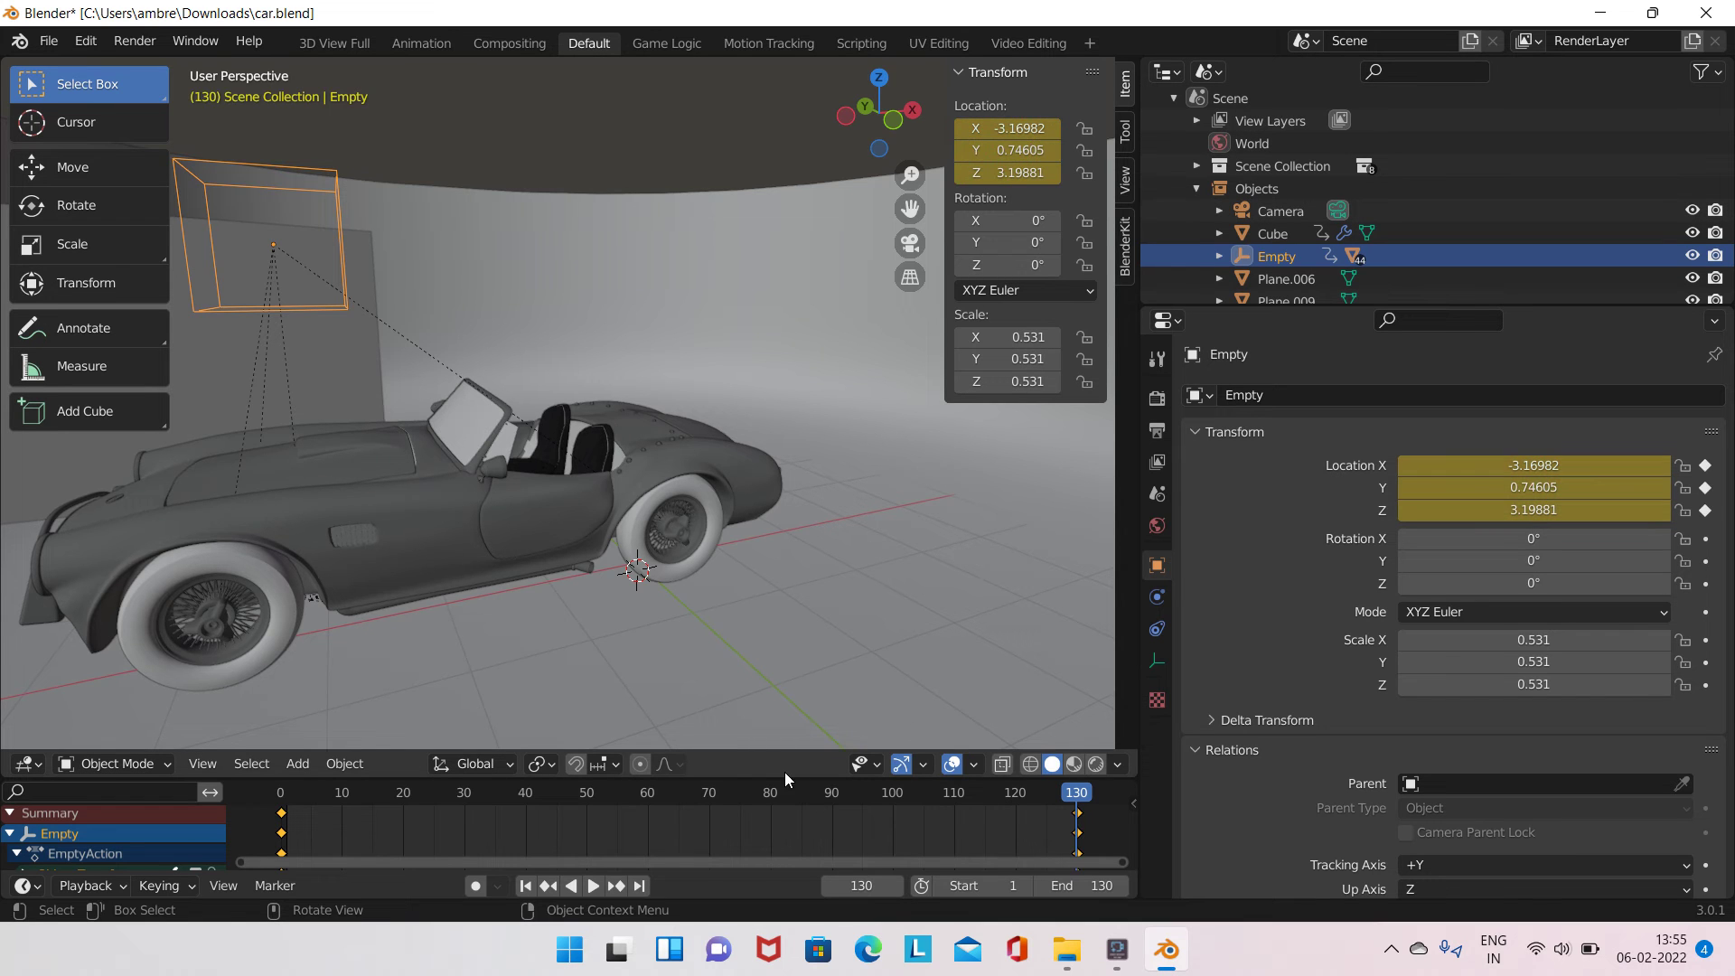
- Play the animation to watch the car drive, then stop and orbit to a three-quarter angle
key("space")
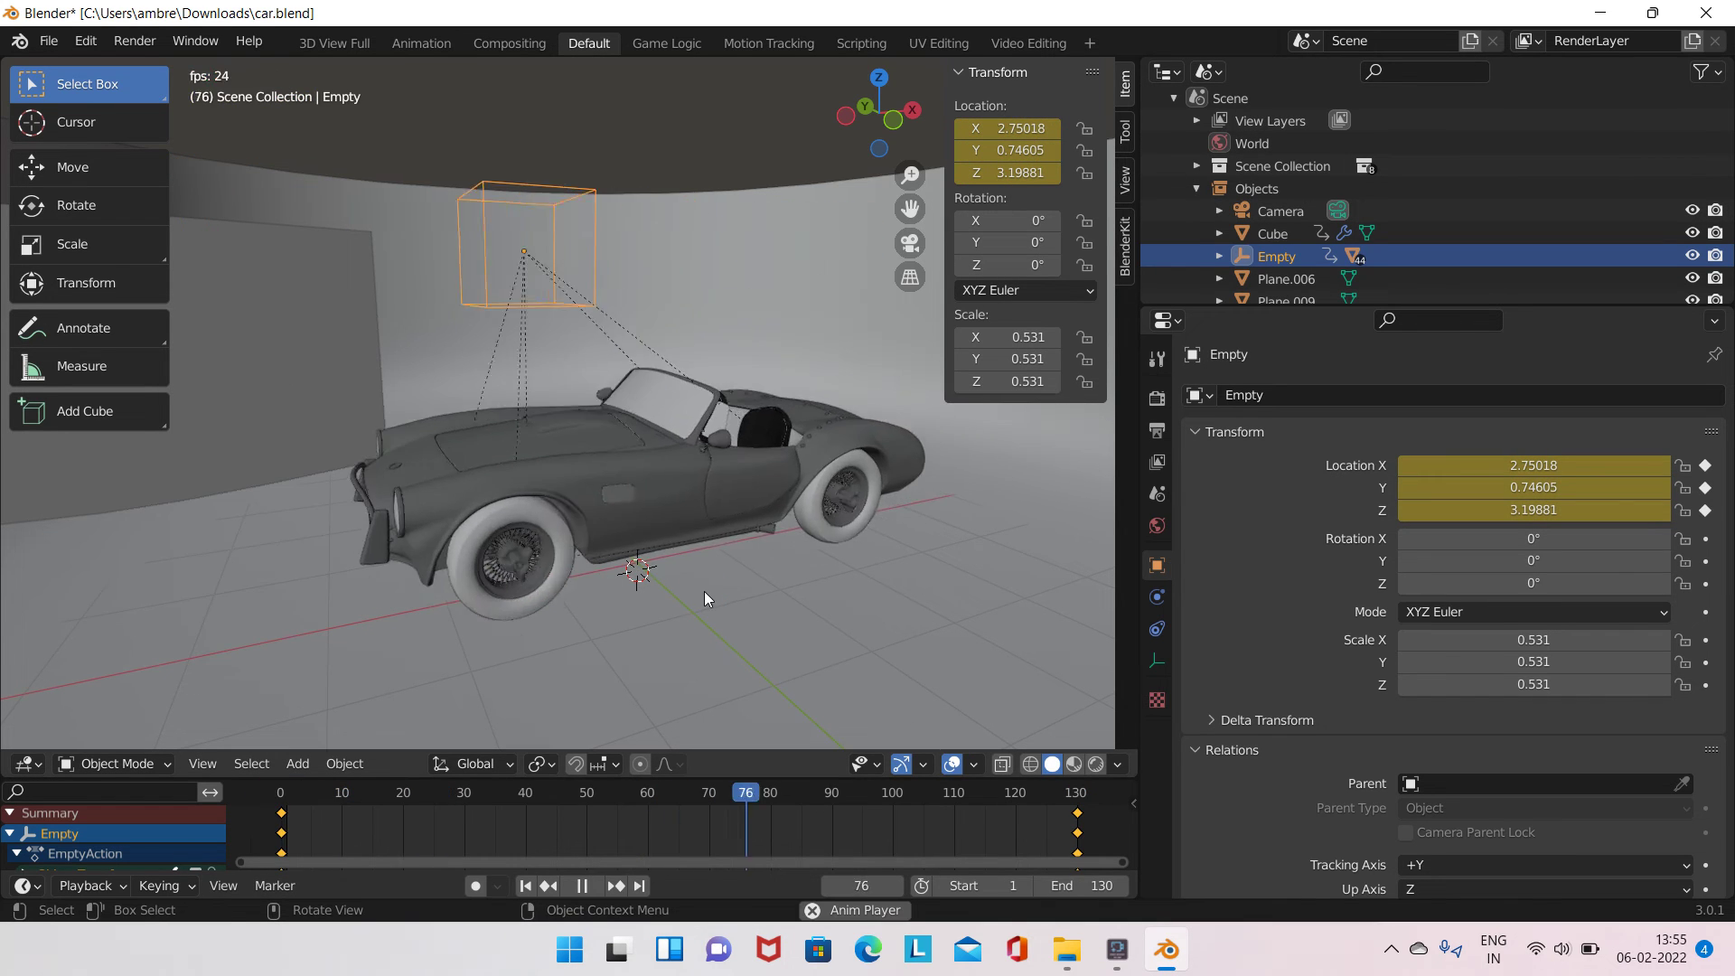
middle_click_drag(703, 591, 854, 517)
key("Escape")
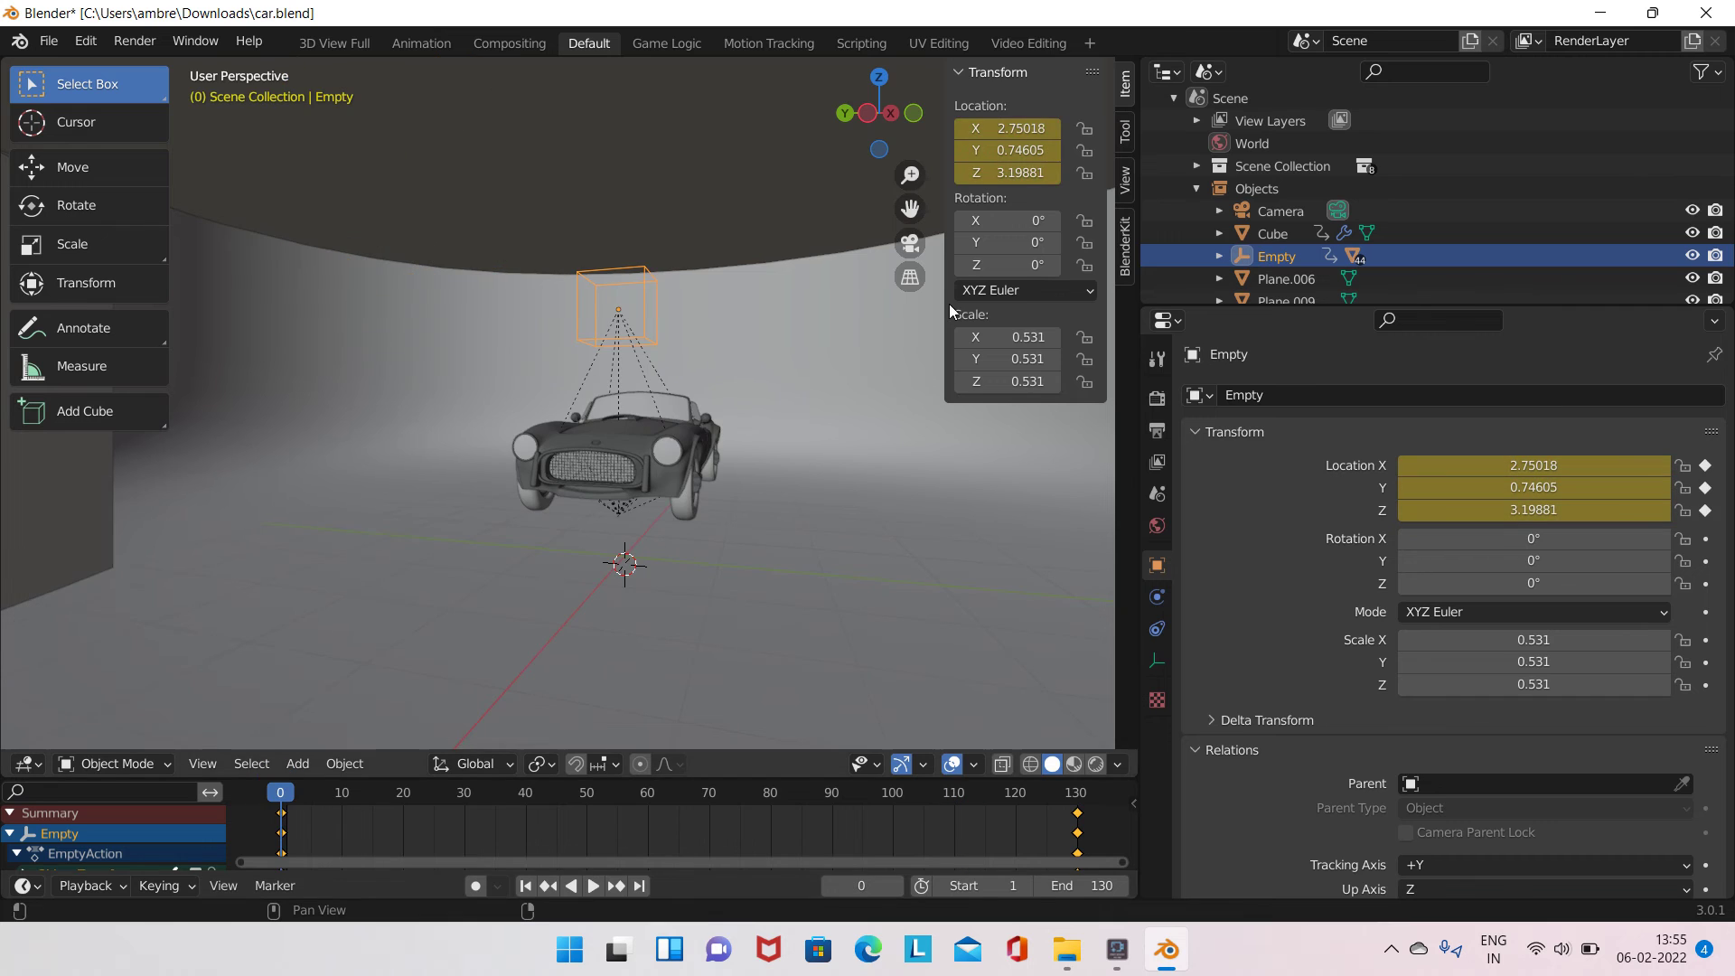
key("n")
mouse_move(842, 449)
middle_mouse_down()
mouse_move(697, 472)
mouse_move(773, 485)
middle_mouse_up()
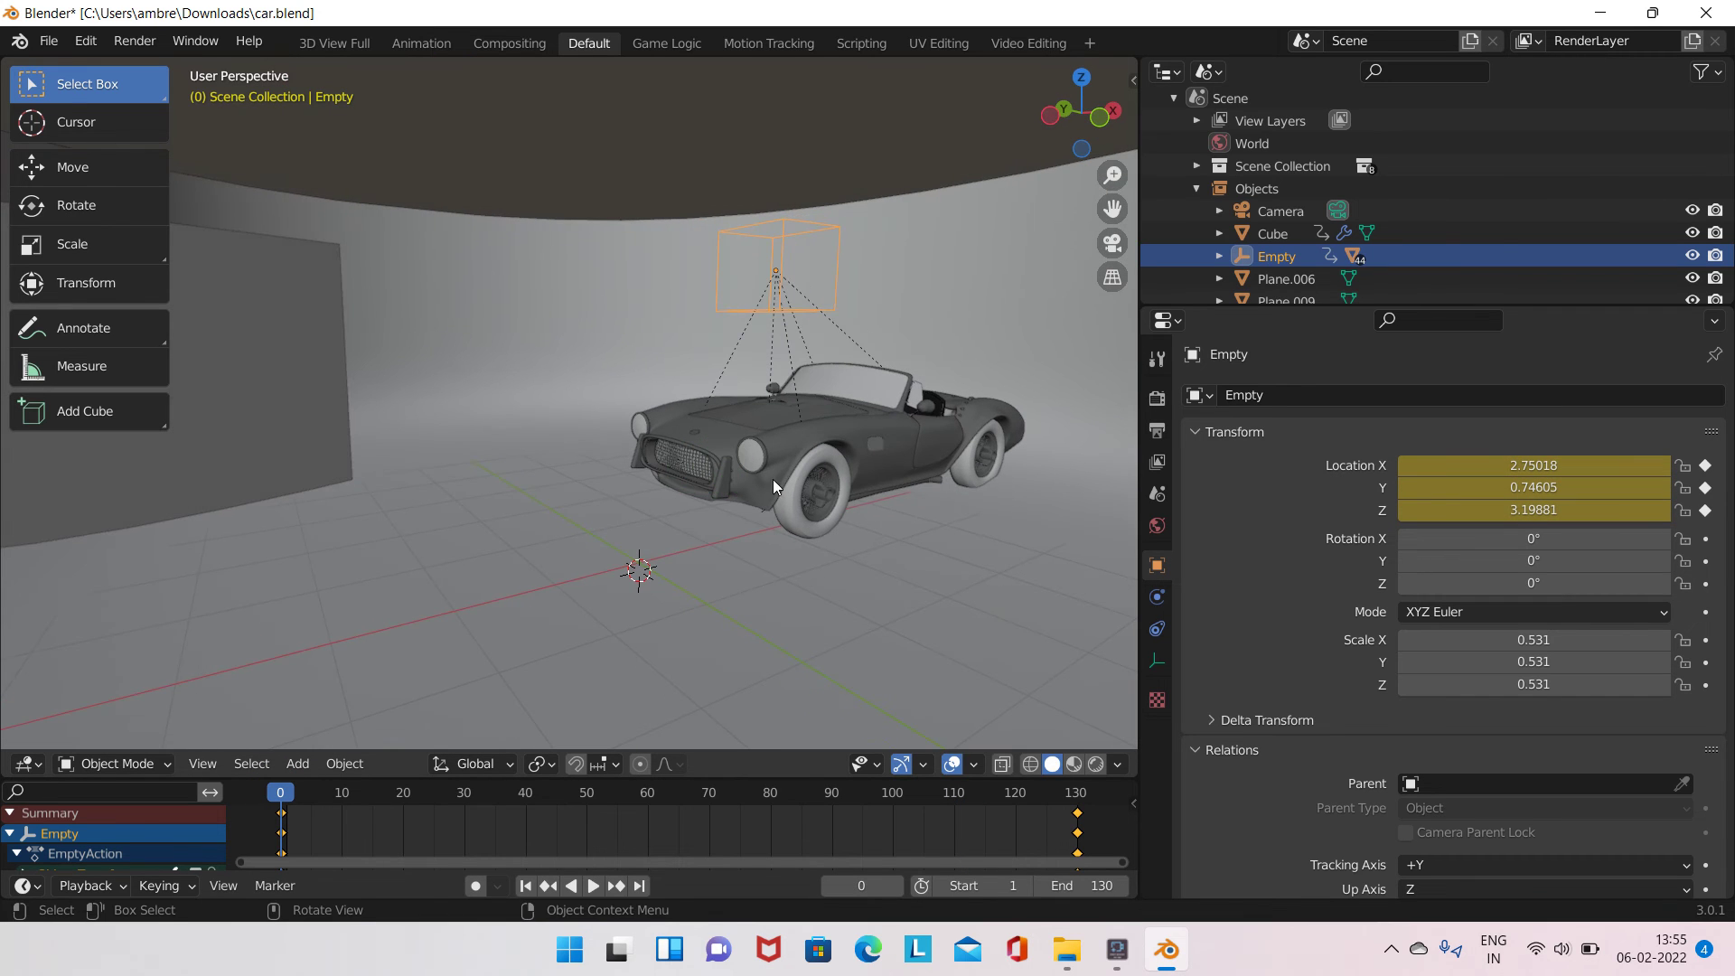
- Replay the drive from frame 0 and switch the viewport to Material Preview shading
left_click(898, 611)
key("space")
key("space")
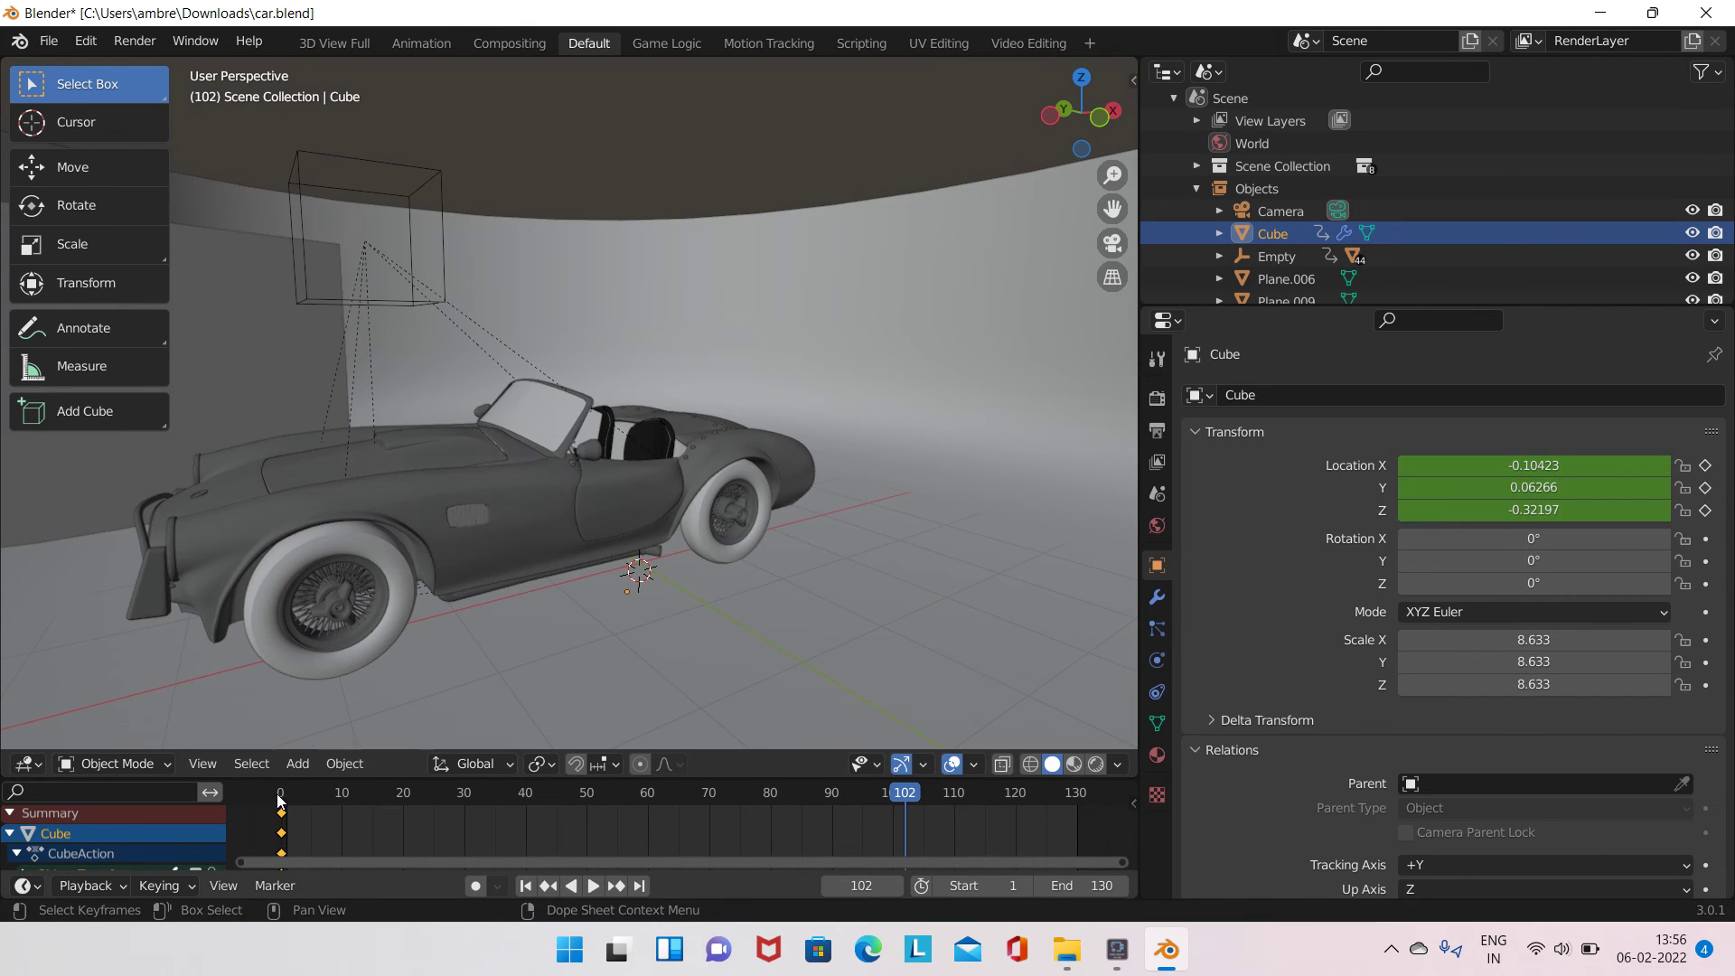
left_click(280, 799)
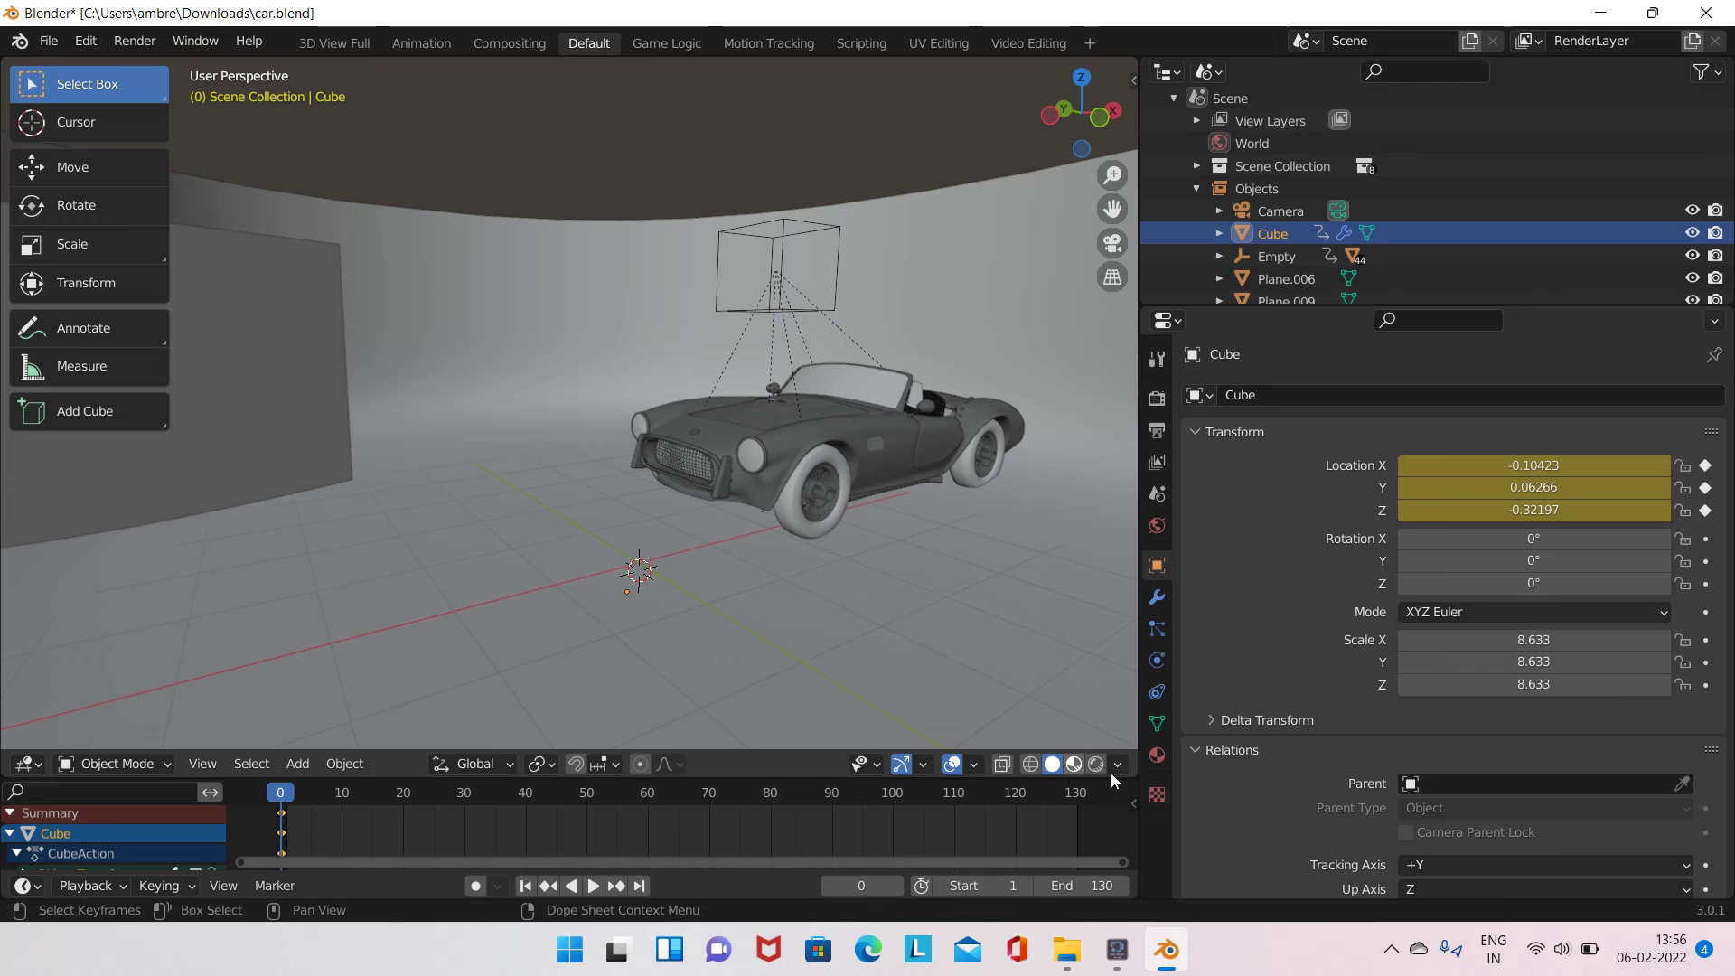
key("z")
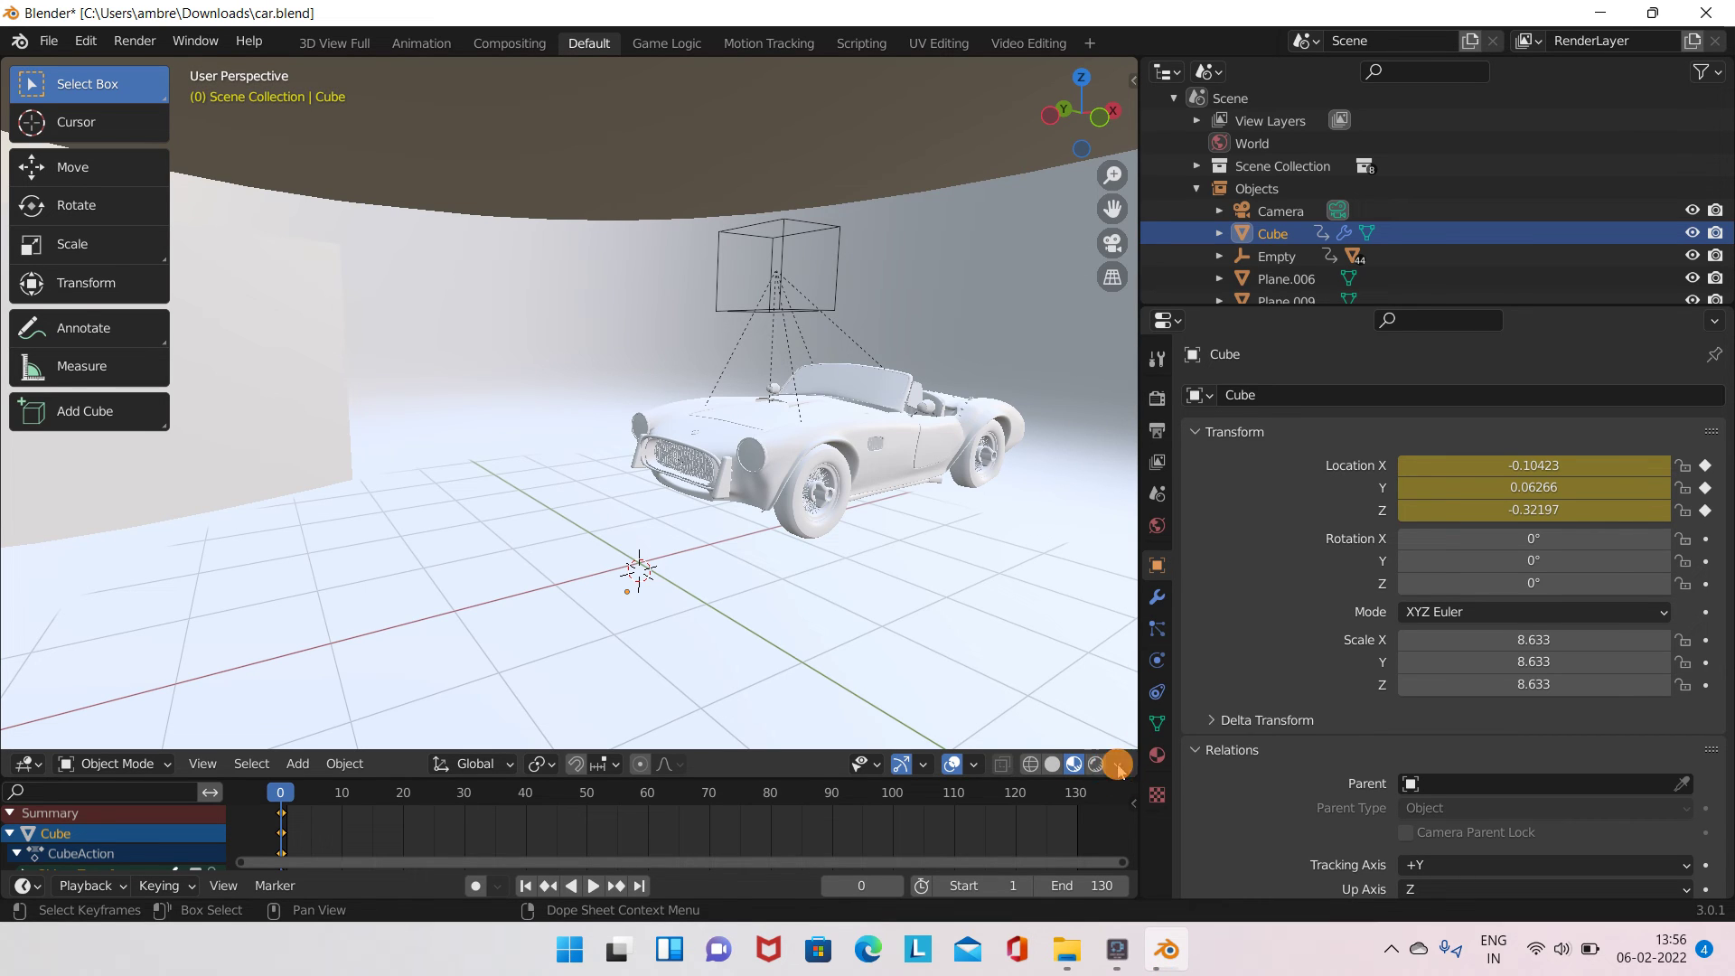
- Switch to Rendered shading, play the blue car's drive, stop it, and orbit to the front
left_click(1082, 770)
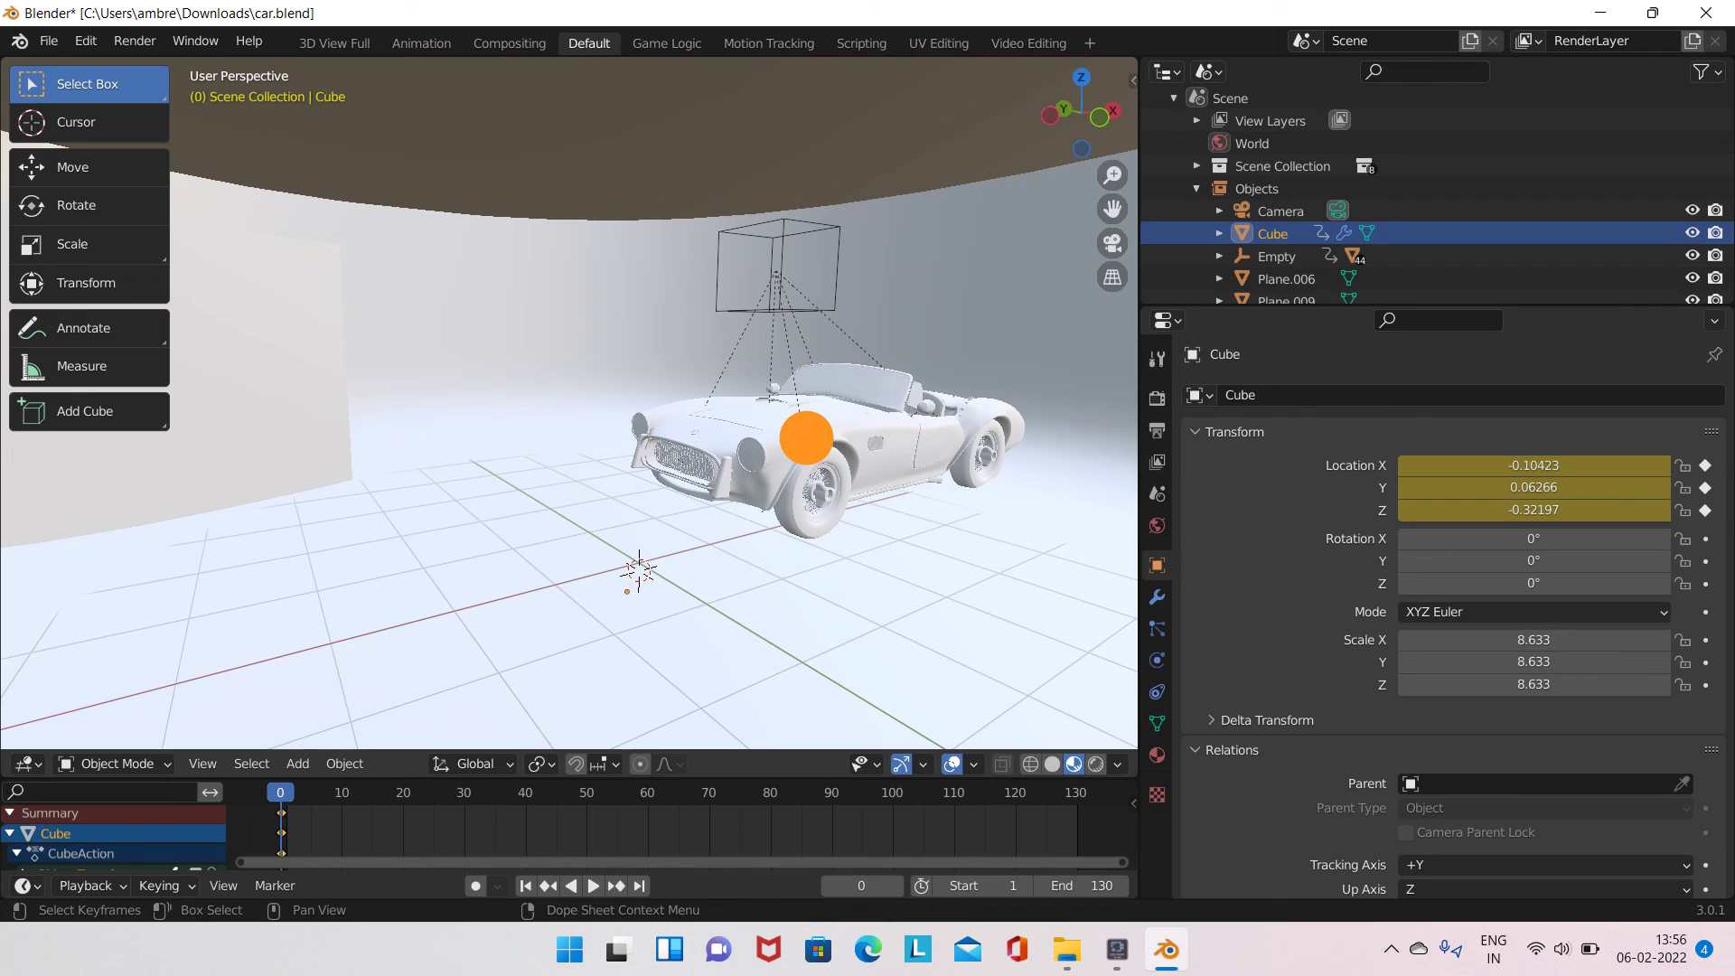
left_click(845, 504)
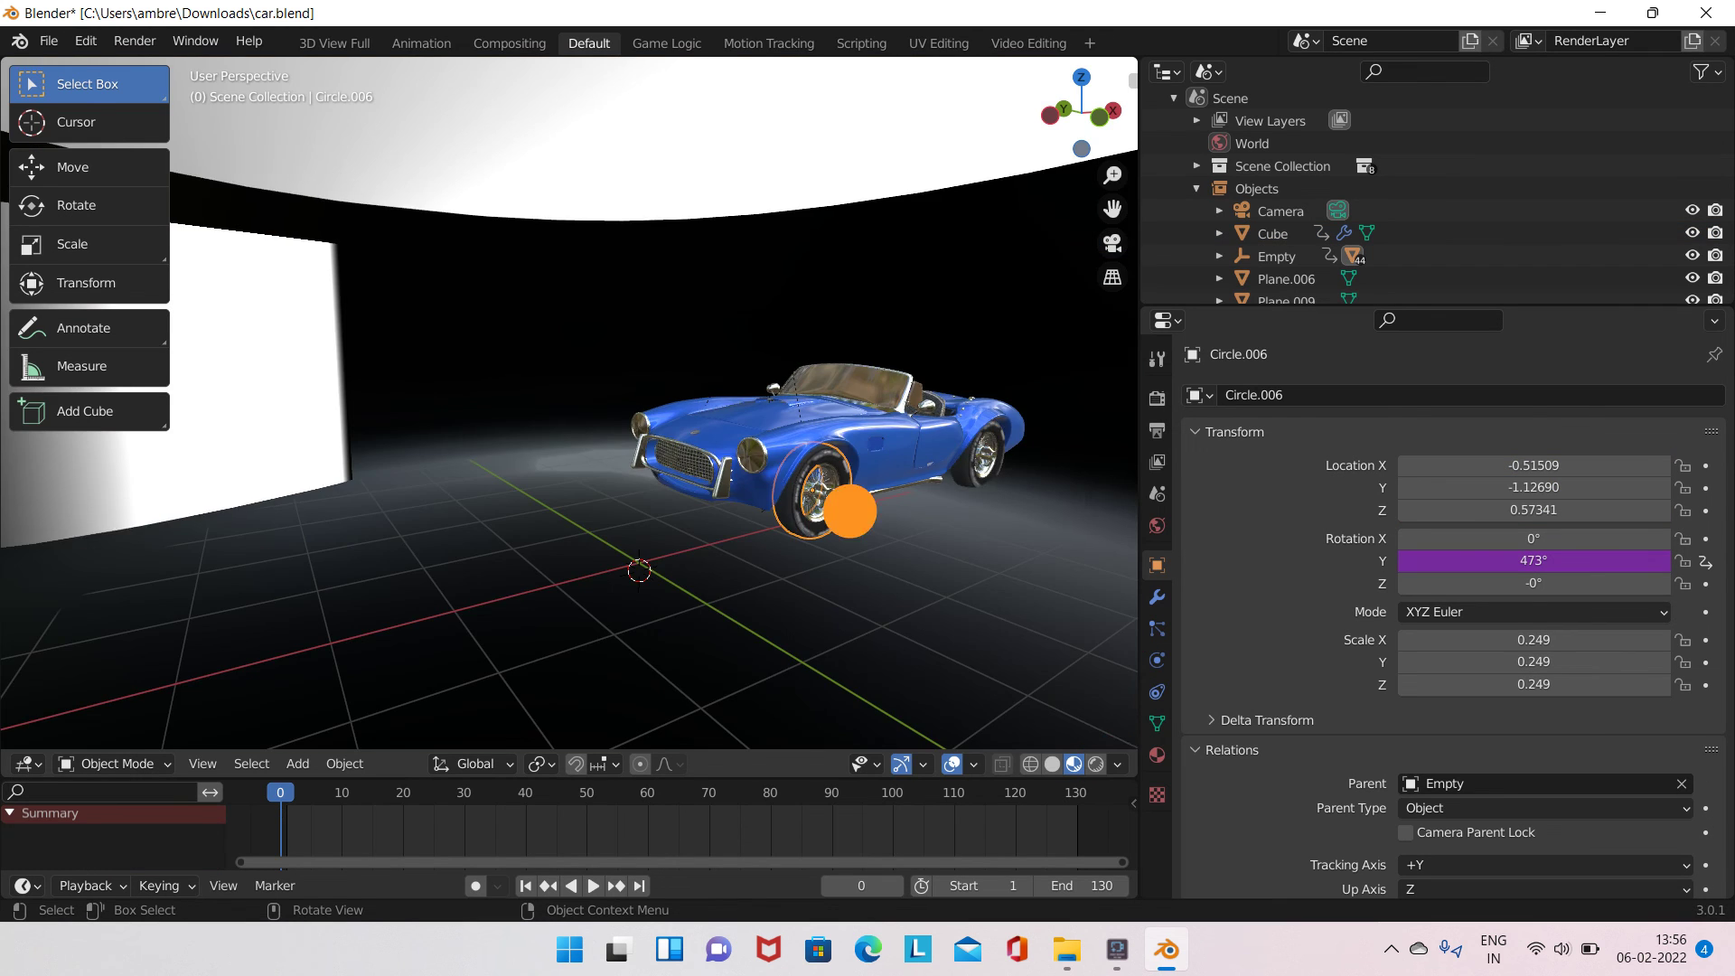
key("space")
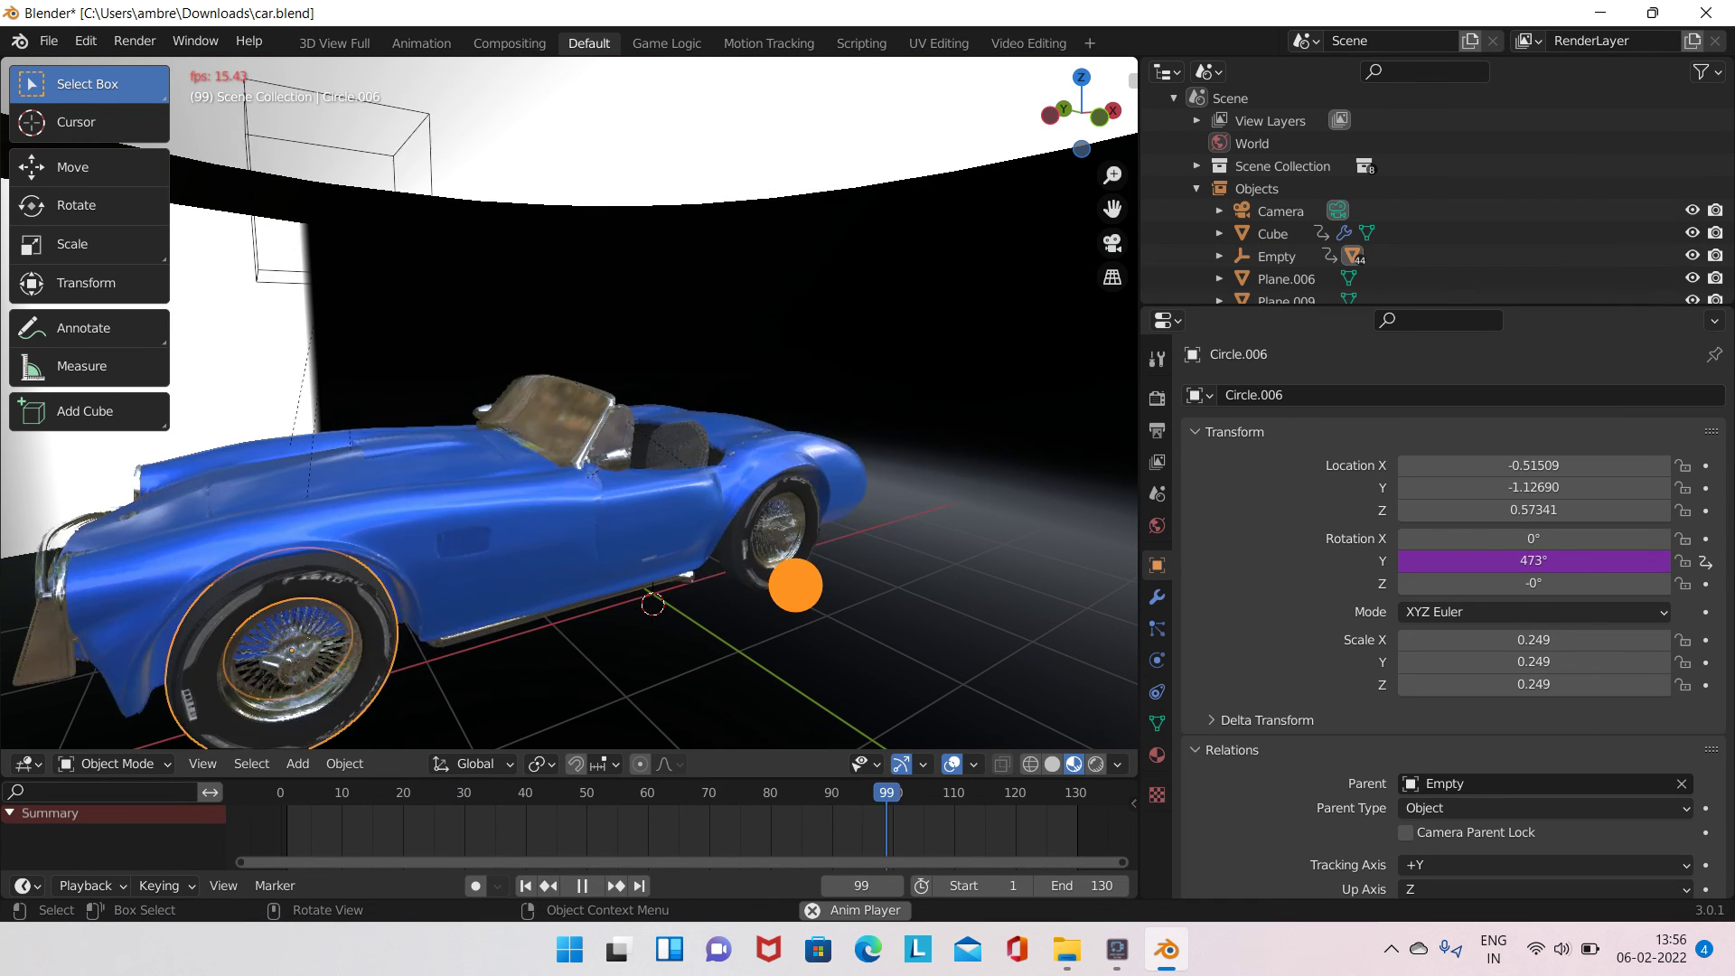
key("Escape")
middle_click_drag(961, 384, 713, 255)
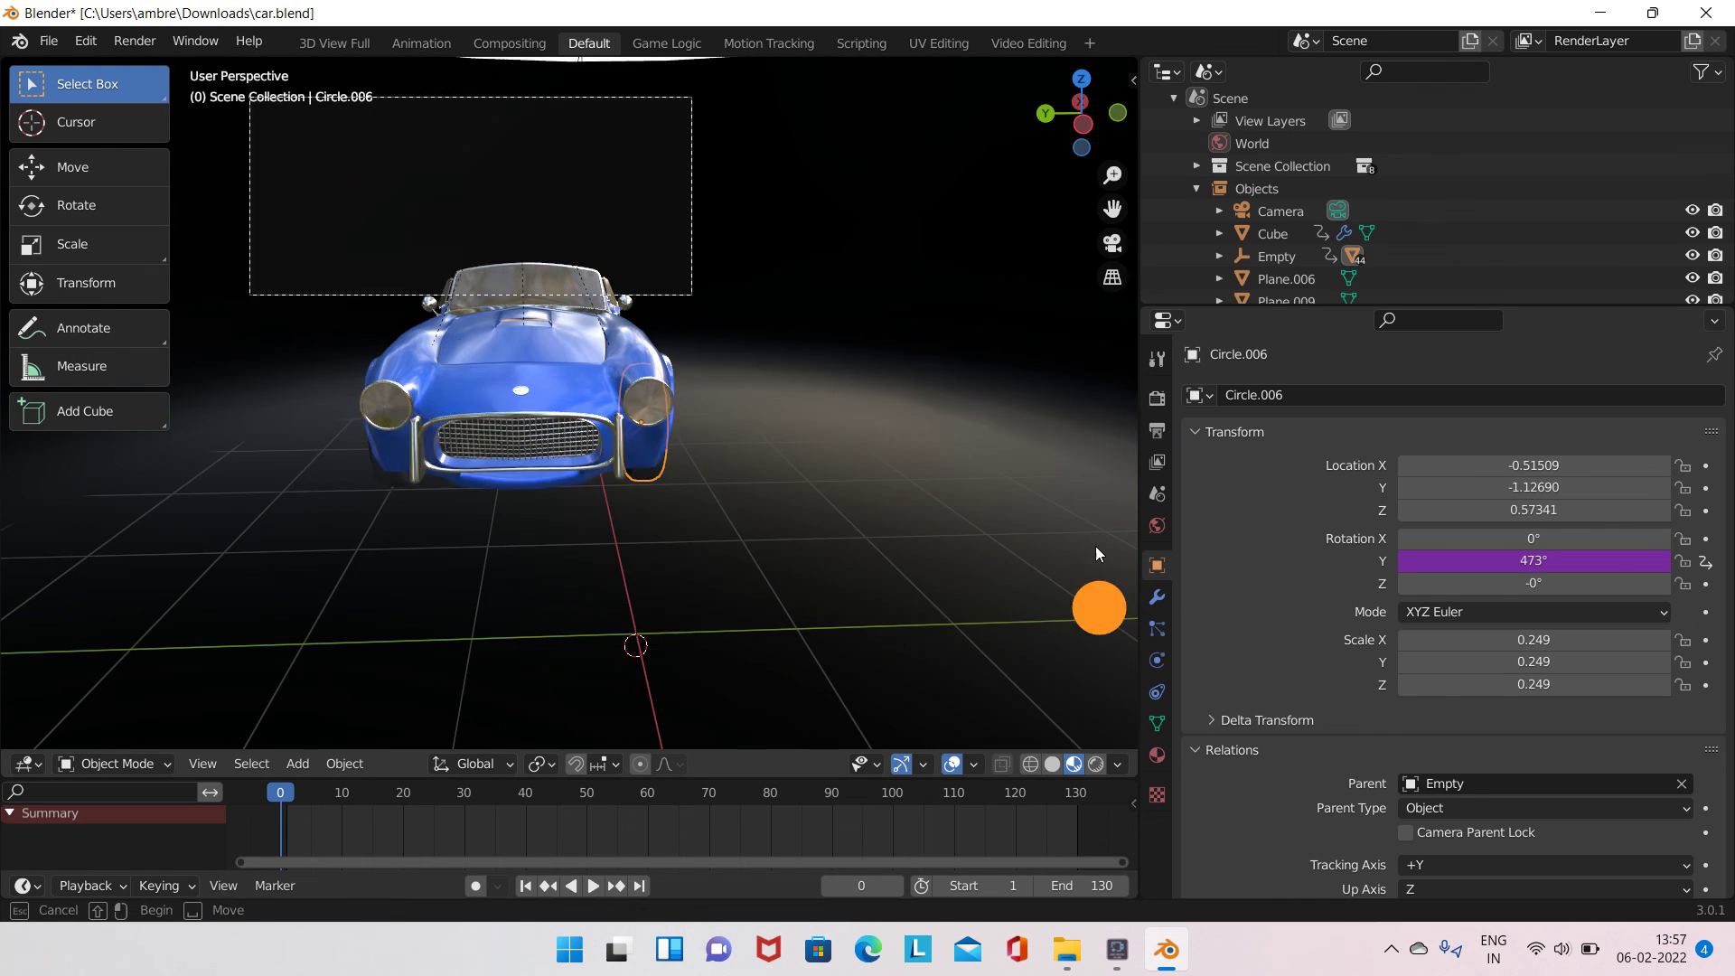